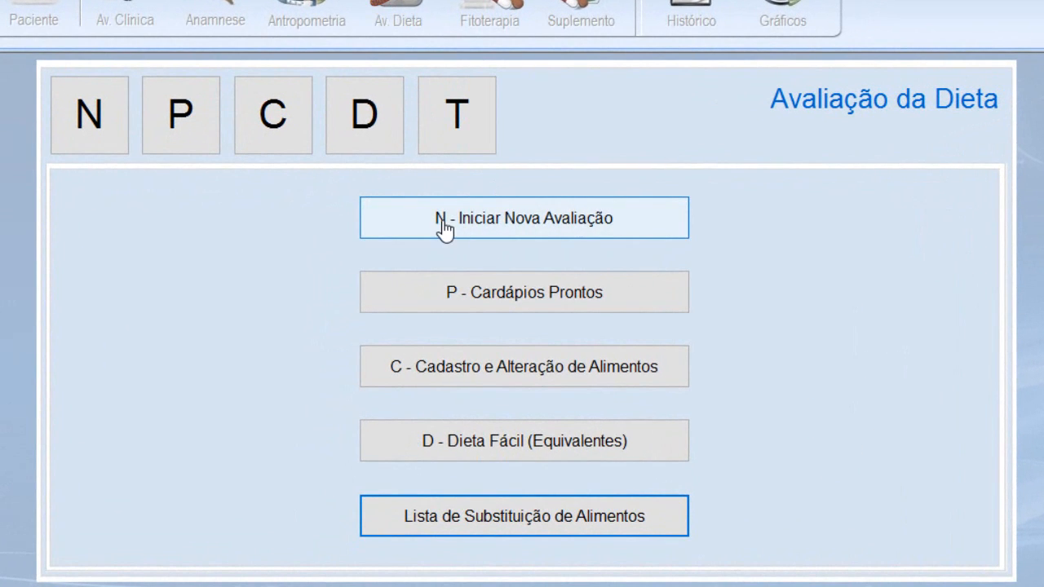
# - Start a new diet evaluation of the type Recordatório 24 Horas
pyautogui.click(582, 231)
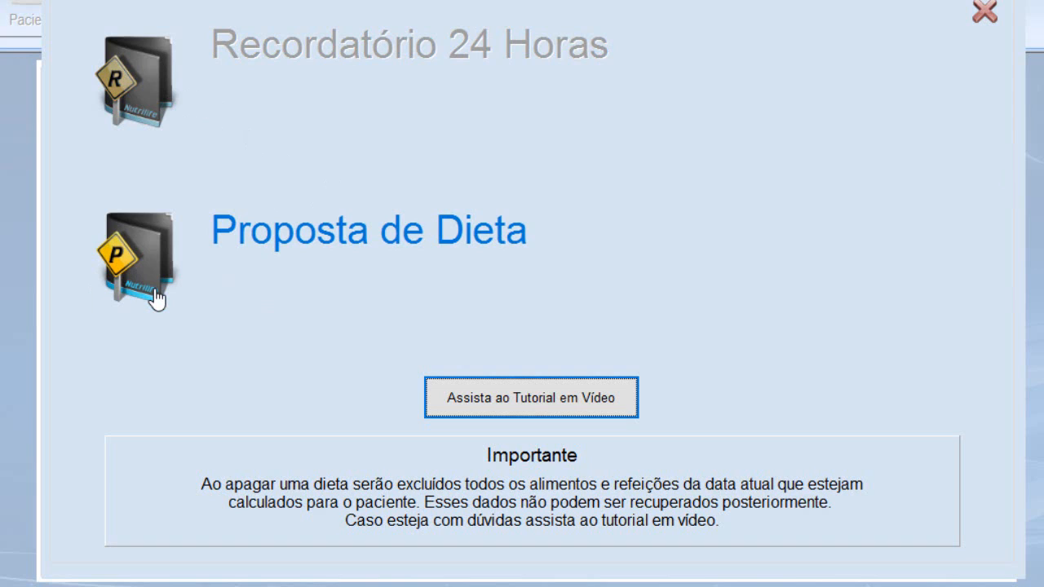
pyautogui.click(158, 118)
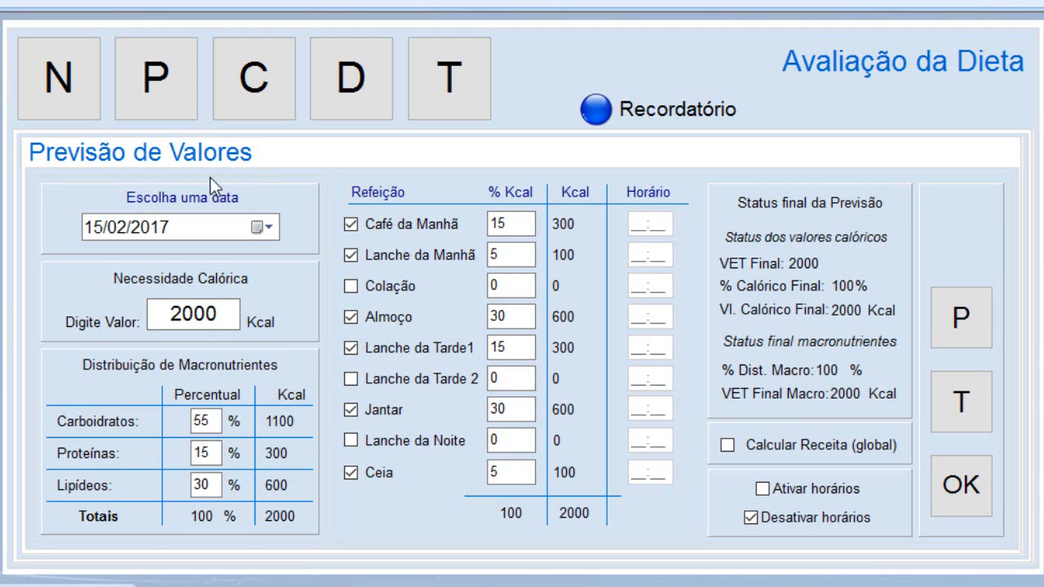
# - Set the calorie requirement (Necessidade Calórica) to 1600 kcal
pyautogui.click(94, 228)
pyautogui.click(155, 314)
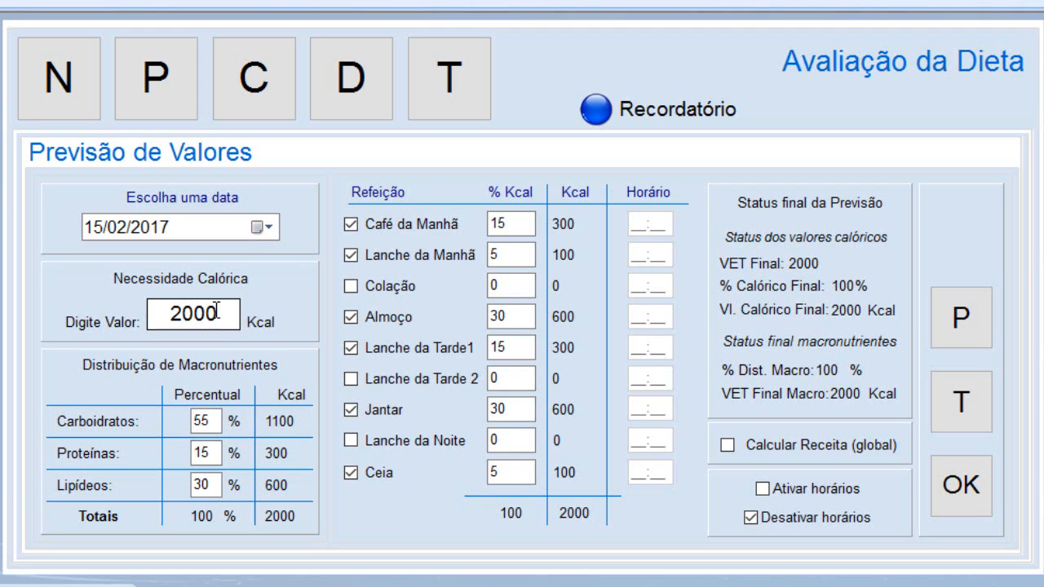
pyautogui.moveTo(217, 312); pyautogui.dragTo(167, 309)
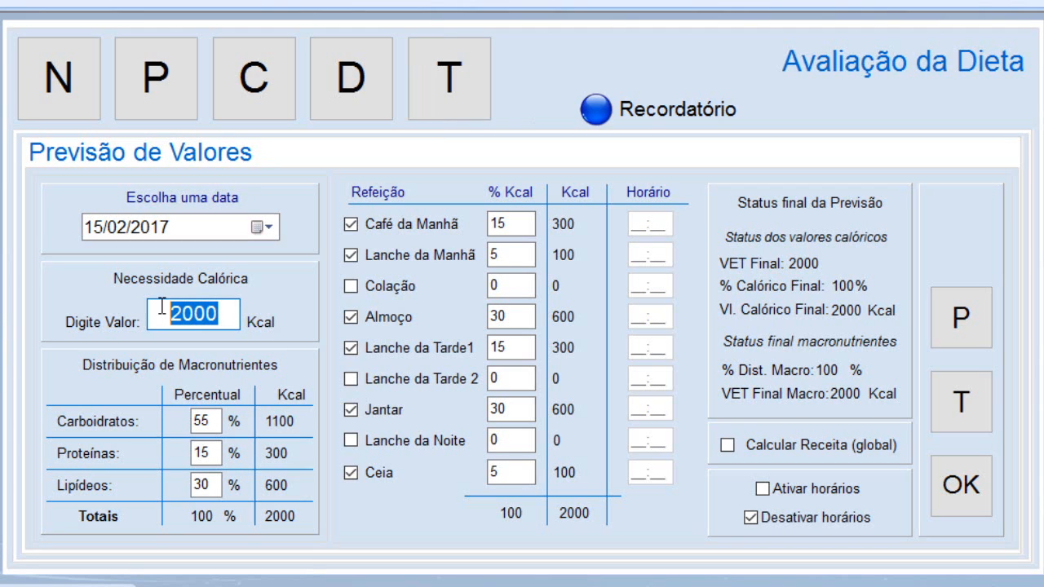
pyautogui.press('BackSpace')
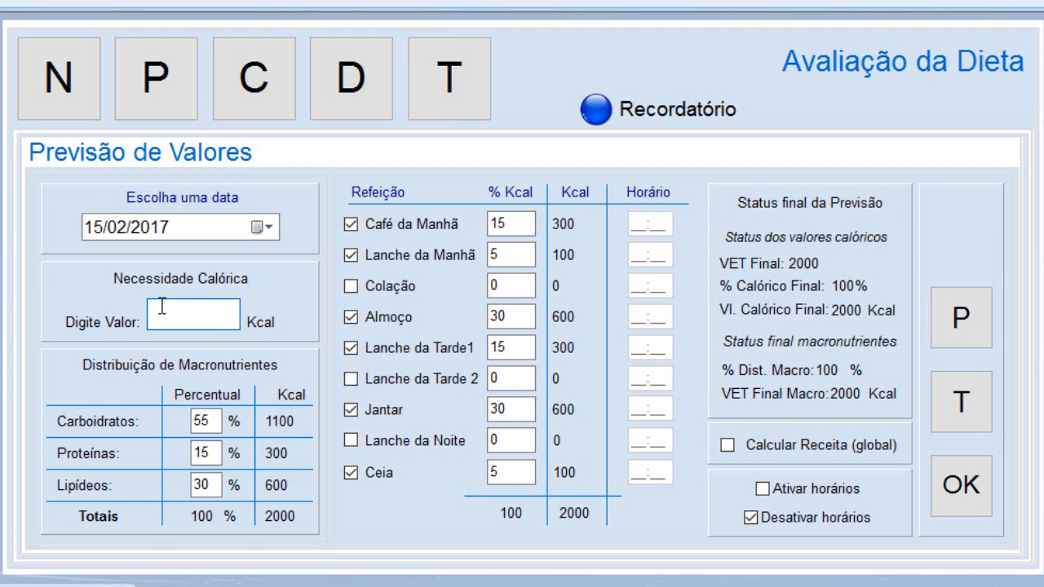
pyautogui.write('1600')
pyautogui.press('Tab')
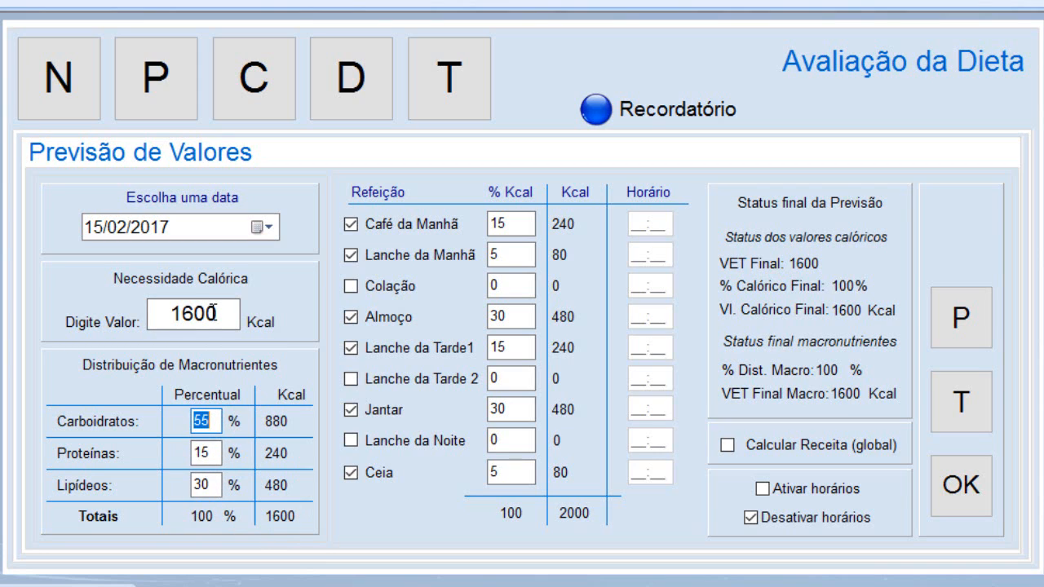
# - Set the macronutrient distribution to 25% Lipídeos, 17% Proteínas and 58% Carboidratos
pyautogui.click(204, 484)
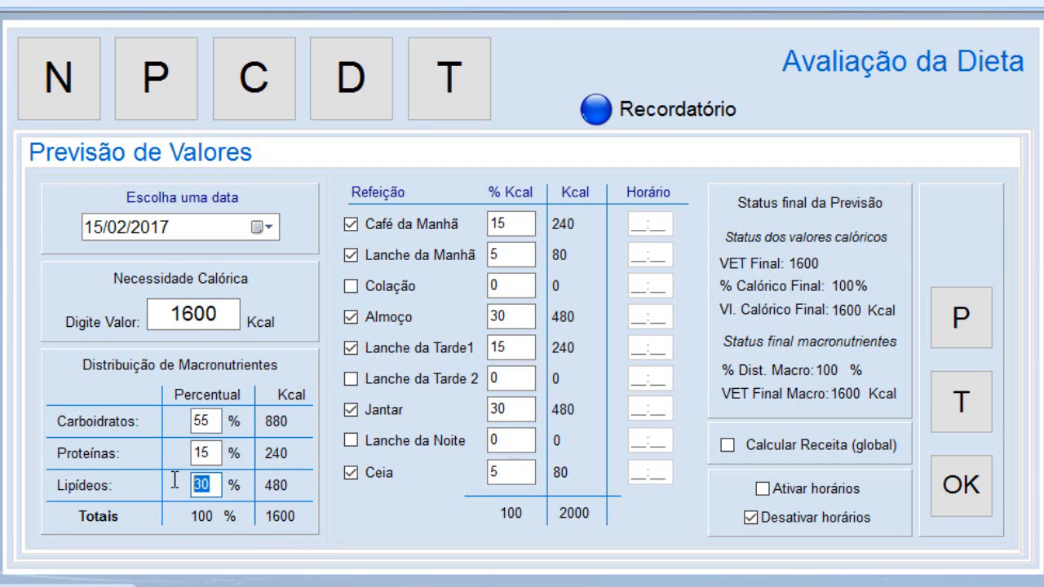
pyautogui.write('25')
pyautogui.press('Tab')
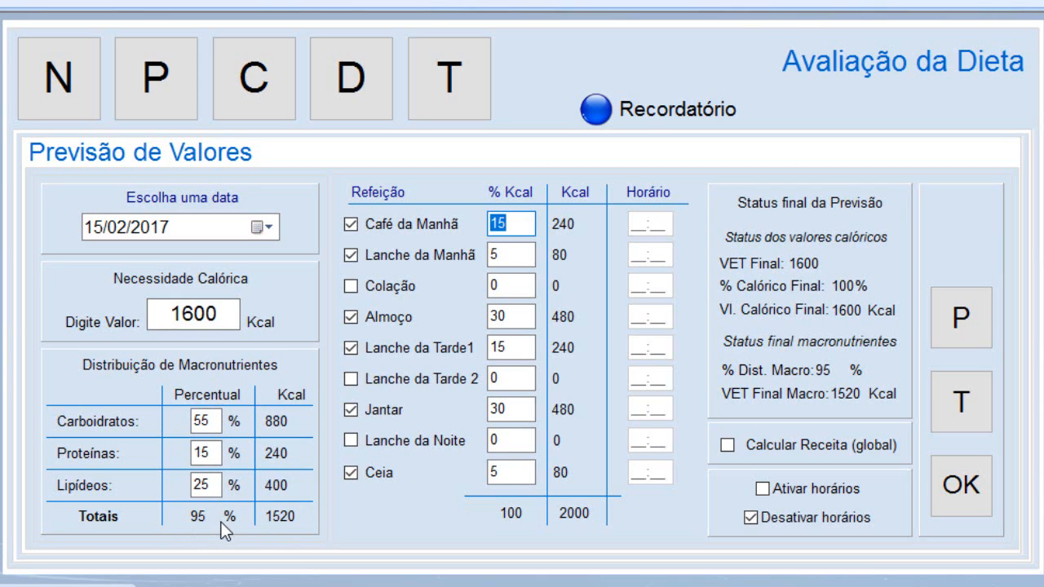
pyautogui.click(205, 451)
pyautogui.write('17')
pyautogui.click(189, 483)
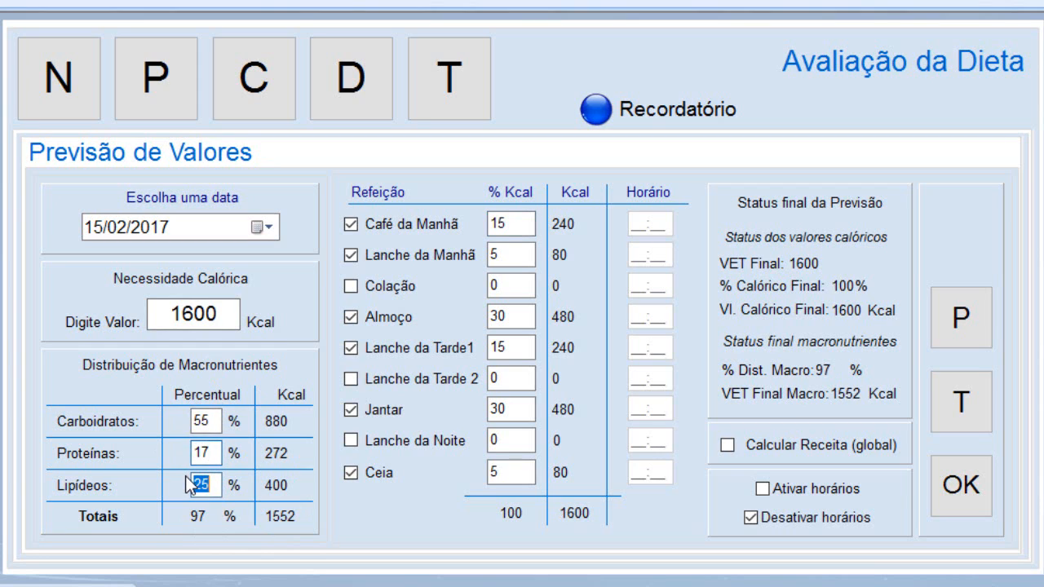
pyautogui.click(201, 421)
pyautogui.write('5')
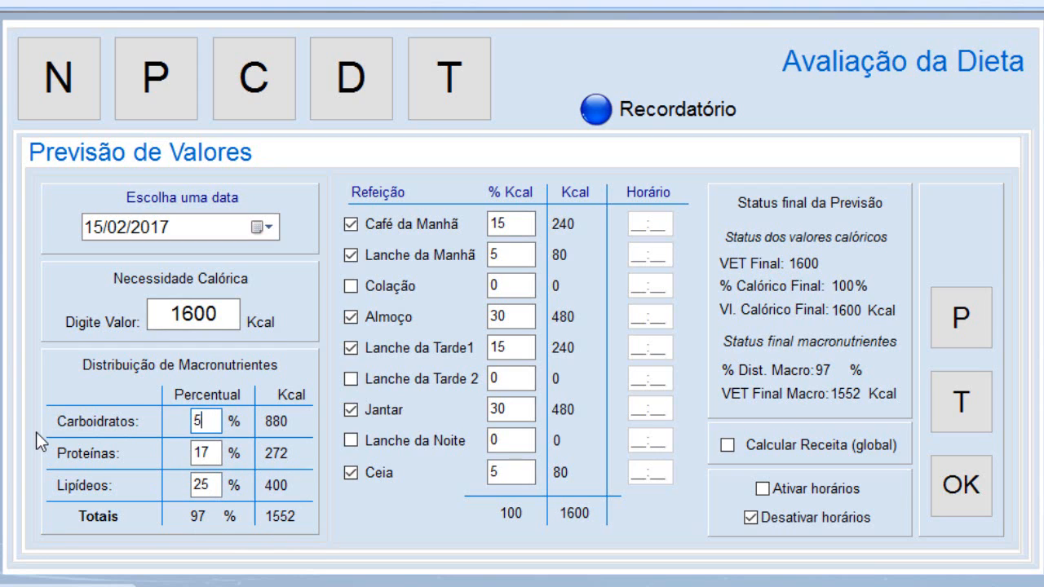
pyautogui.write('8')
pyautogui.press('Tab')
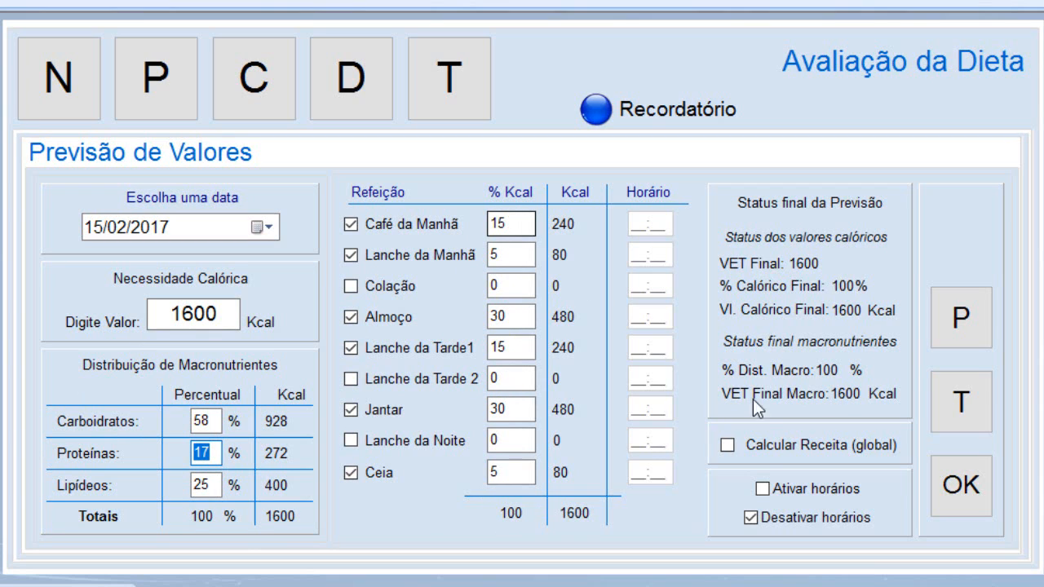
# - Enable meal times and set Café da Manhã to 07:00, Lanche da Manhã to 09:30 and Almoço to 12:30
pyautogui.click(760, 490)
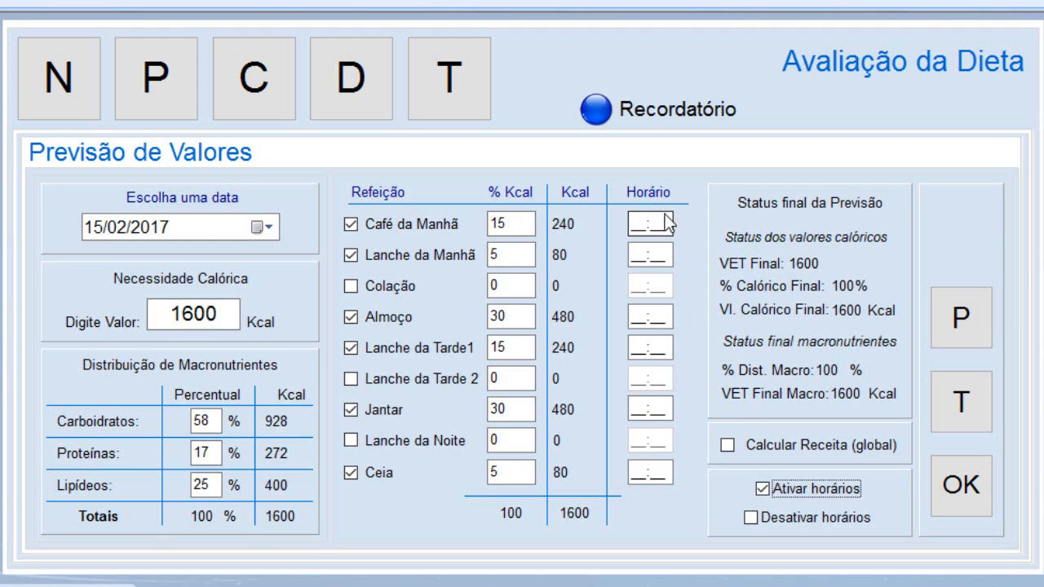
pyautogui.click(633, 223)
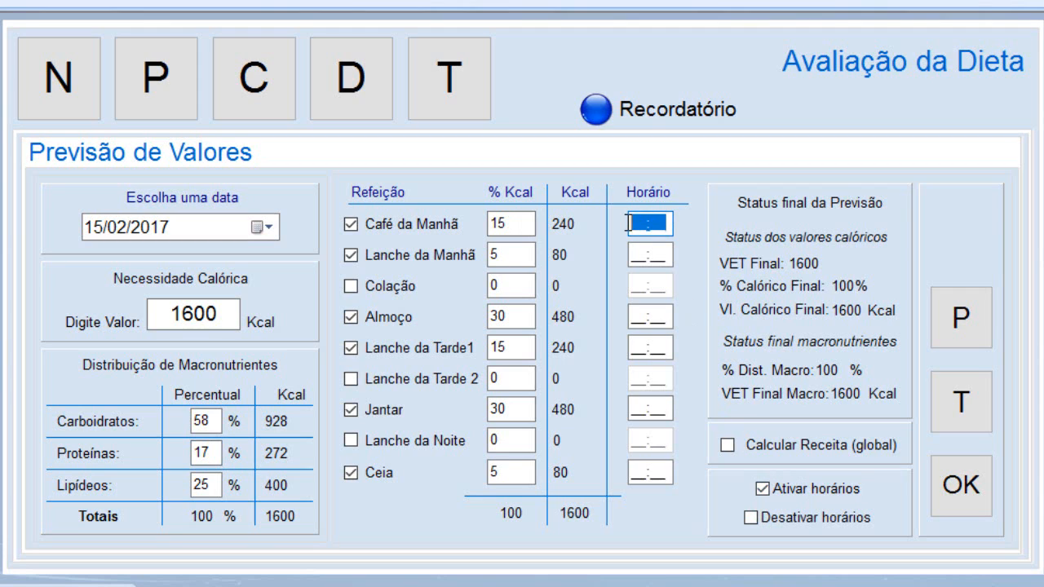
pyautogui.write('0700')
pyautogui.press('Tab')
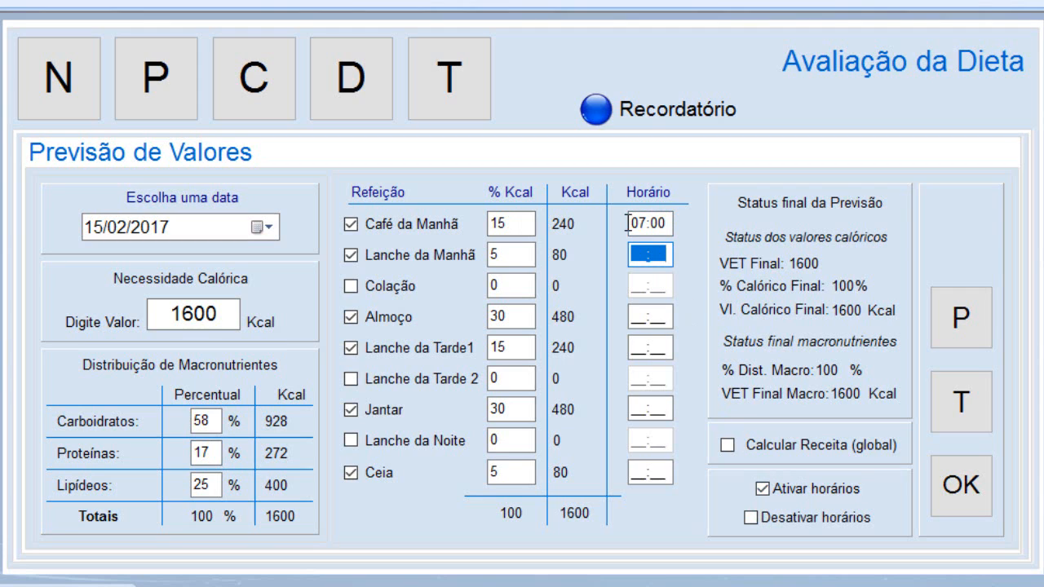
pyautogui.write('0930')
pyautogui.press('Tab')
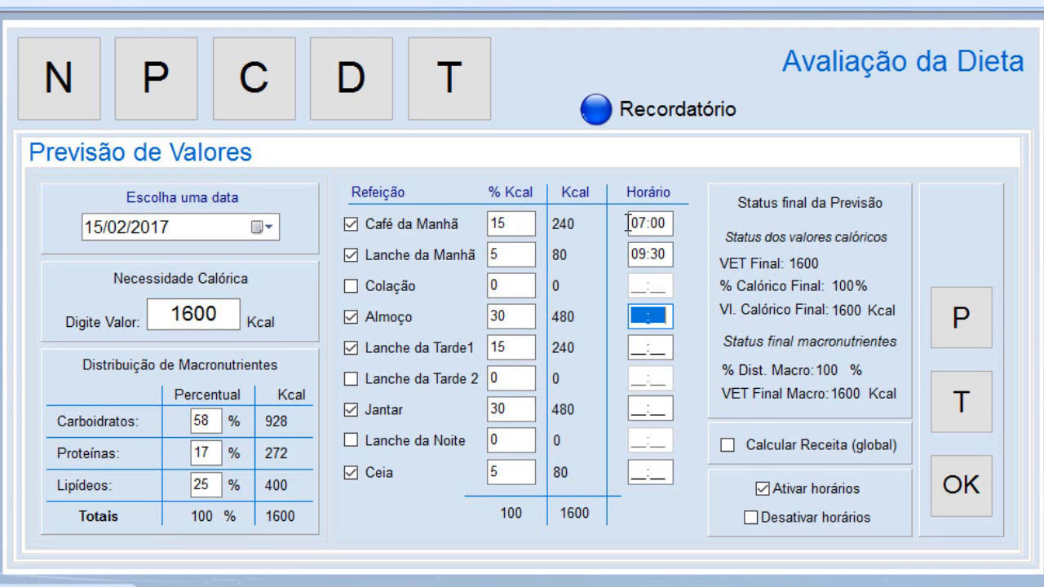
pyautogui.write('1230')
pyautogui.press('Tab')
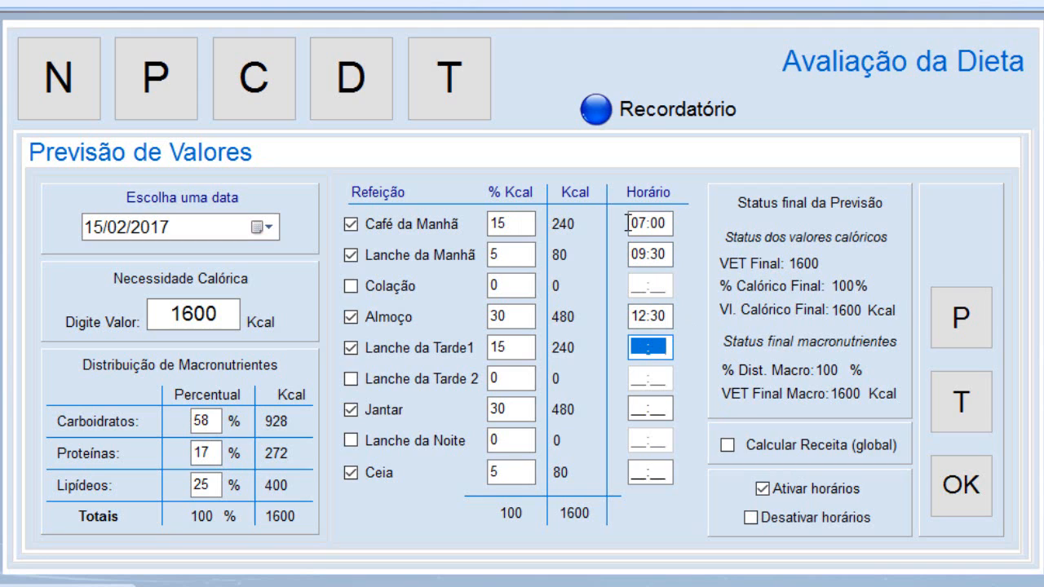
# - Set Lanche da Tarde1 to 16:00, Jantar to 19:00 and Ceia to 22:00, and confirm the Previsão de Valores
pyautogui.write('1600')
pyautogui.press('Tab')
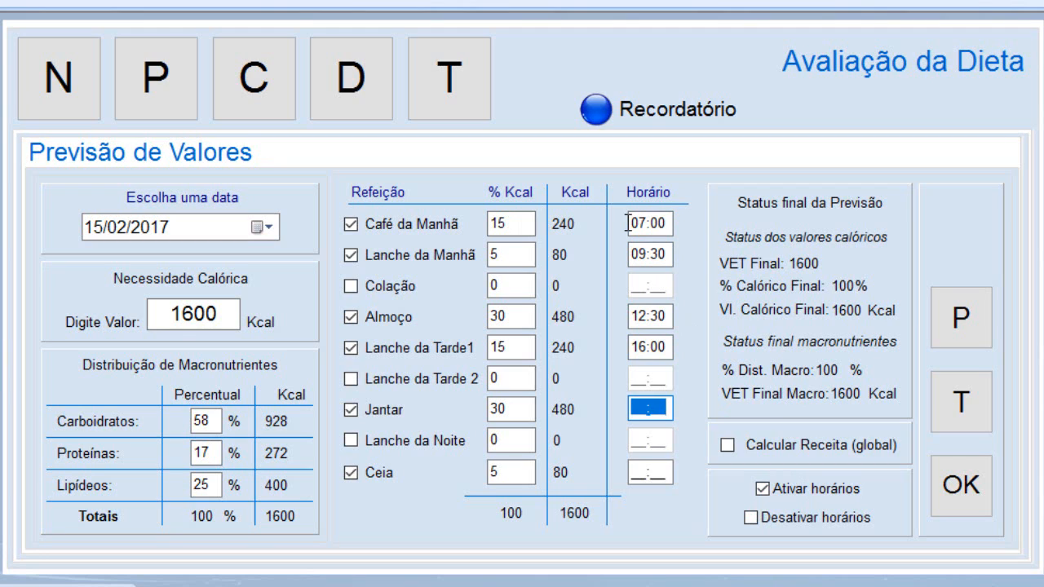
pyautogui.write('1900')
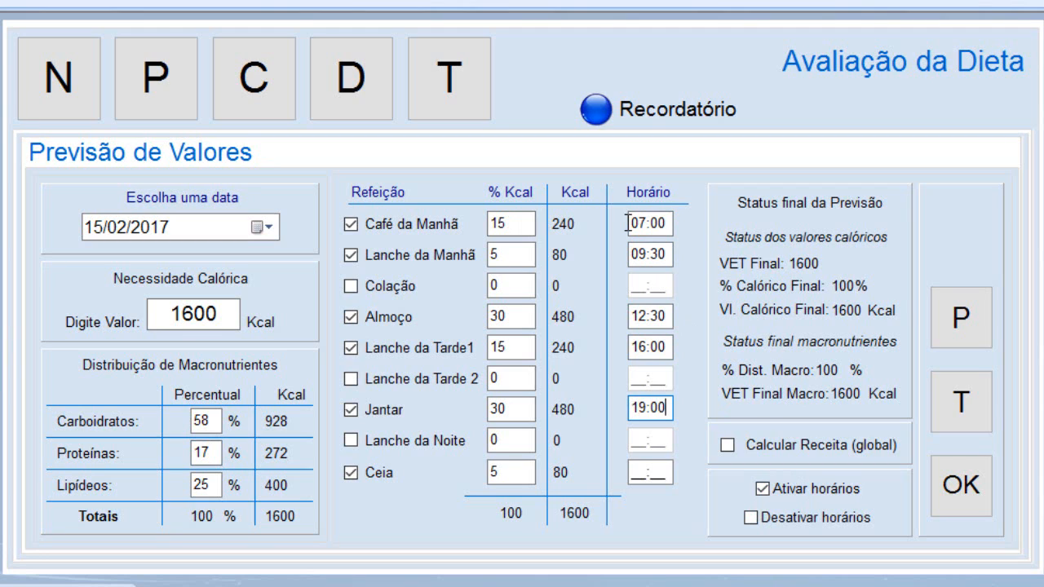
pyautogui.press('Tab')
pyautogui.write('2200')
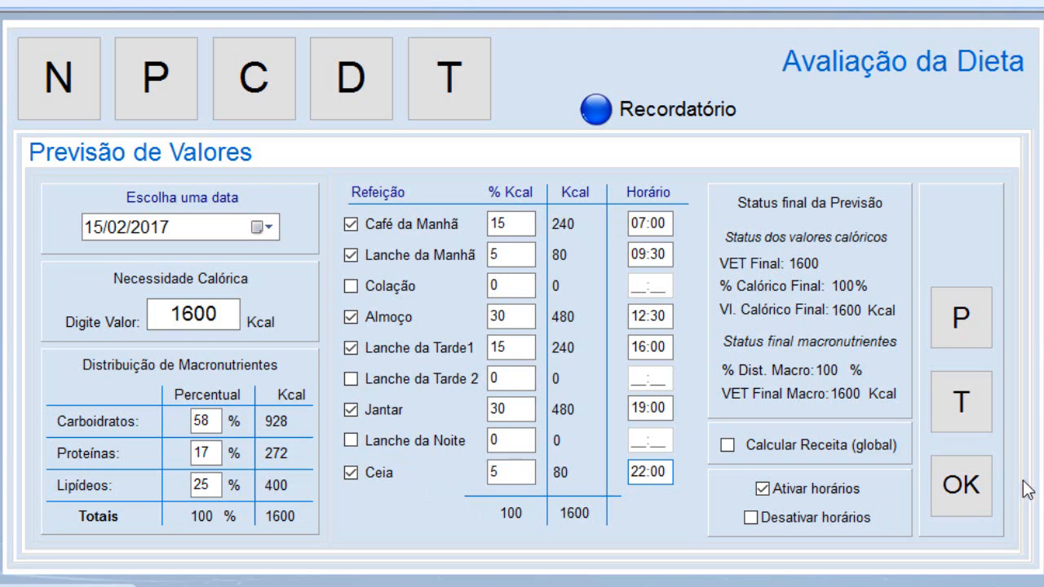
pyautogui.click(975, 499)
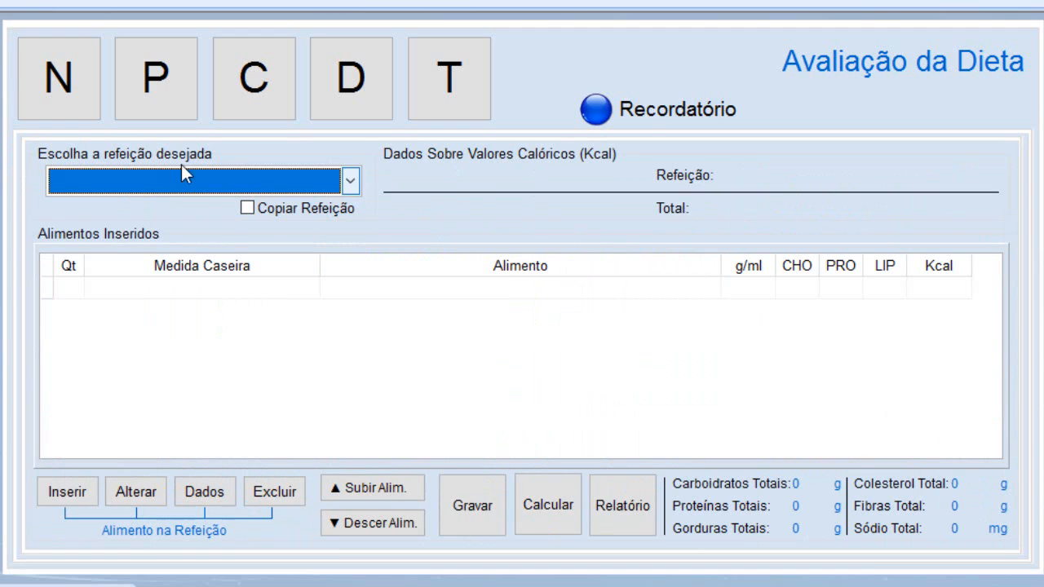
# - Choose the Café da Manhã meal and start inserting a food into it
pyautogui.click(353, 186)
pyautogui.click(167, 208)
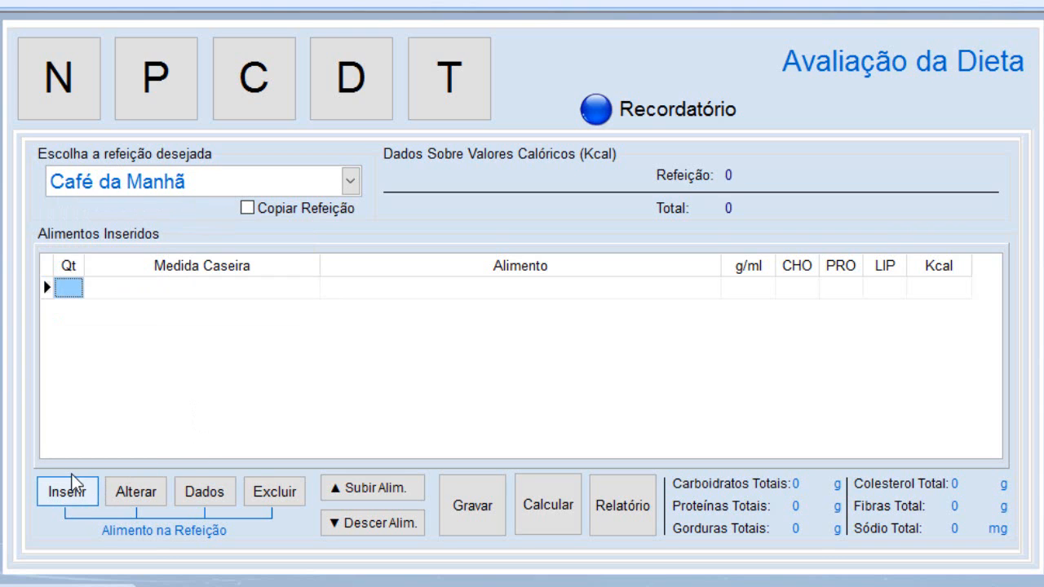
pyautogui.click(71, 500)
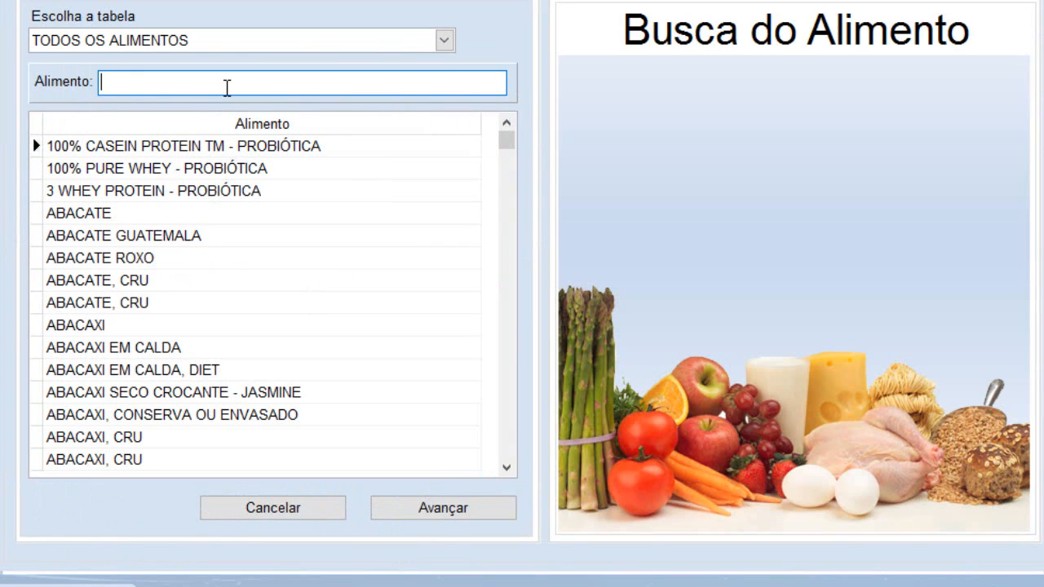
# - Try searching the foods for "PÃO FRAN" and for "PAO" without the accent
pyautogui.write('PÃO FRA')
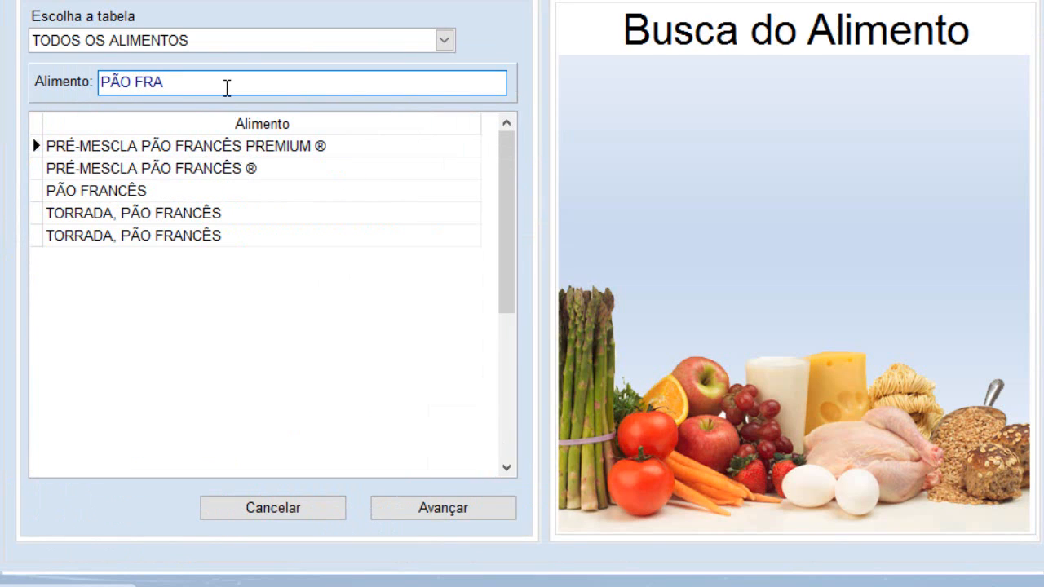
pyautogui.write('N')
pyautogui.moveTo(174, 83); pyautogui.dragTo(112, 85)
pyautogui.write('A')
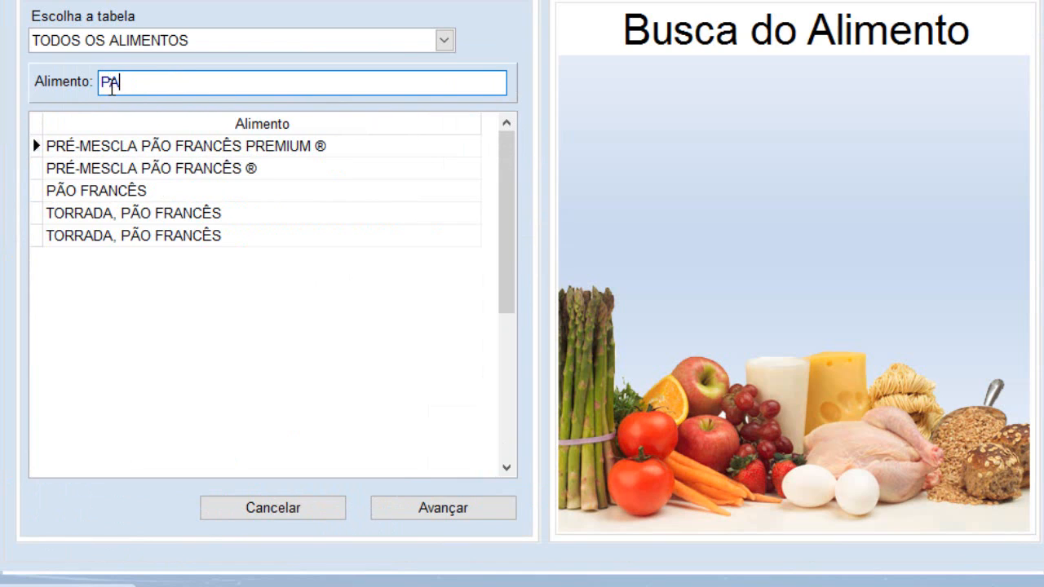
pyautogui.write('O')
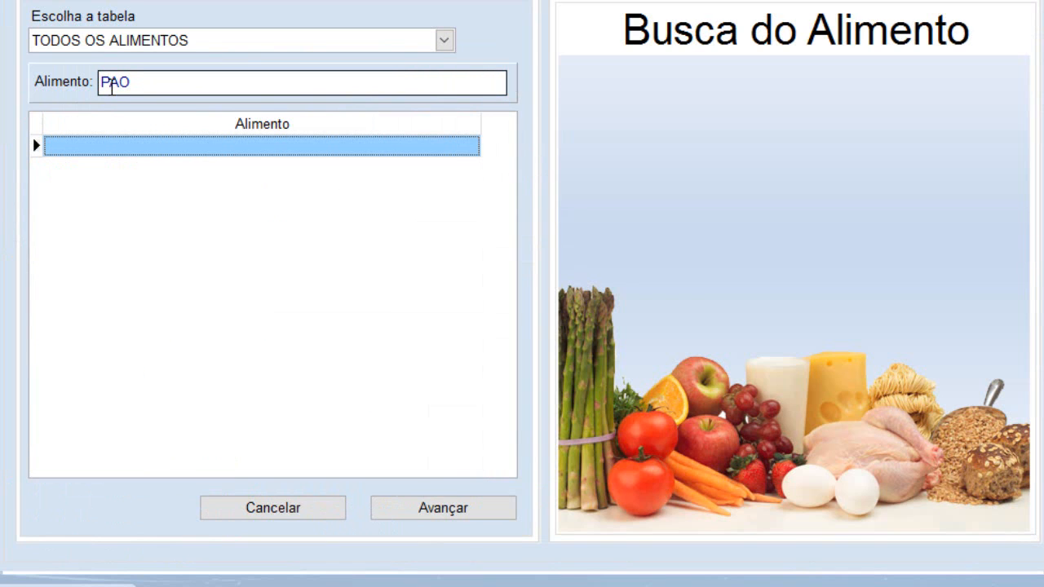
# - Search all food tables for "PÃO" with the accent
pyautogui.moveTo(132, 83); pyautogui.dragTo(115, 84)
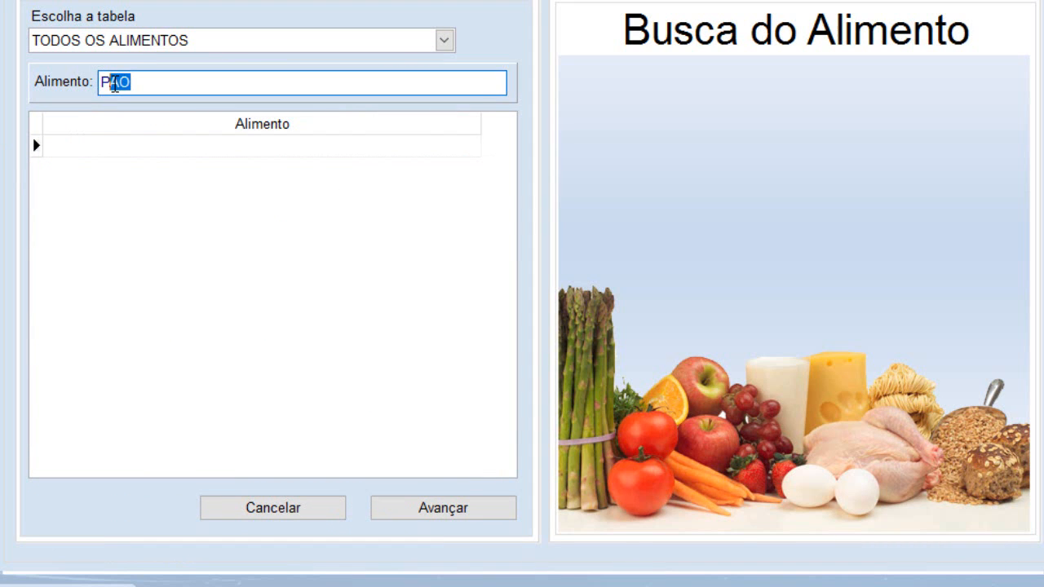
pyautogui.write('ÃO')
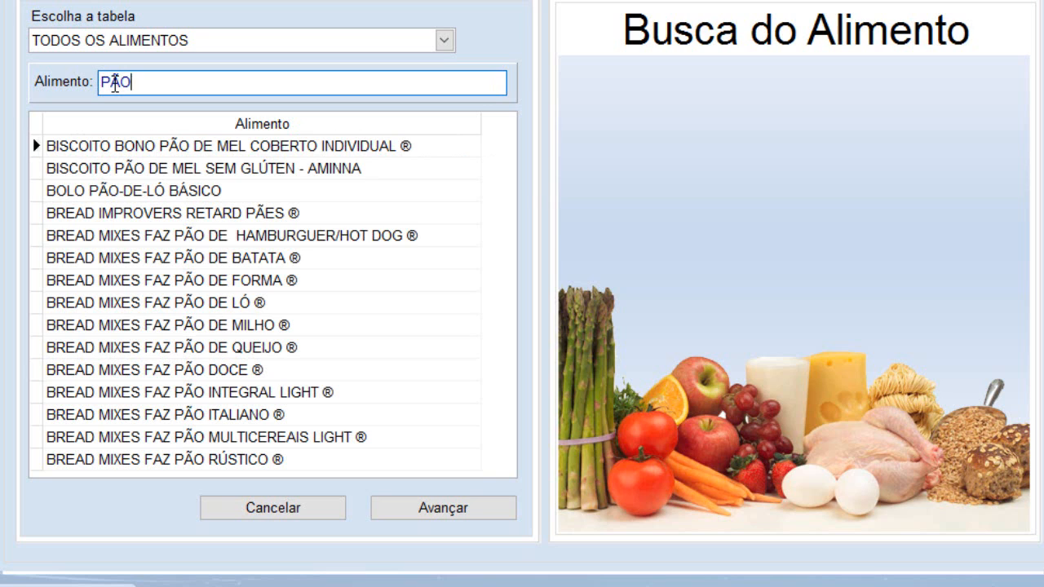
pyautogui.press('Return')
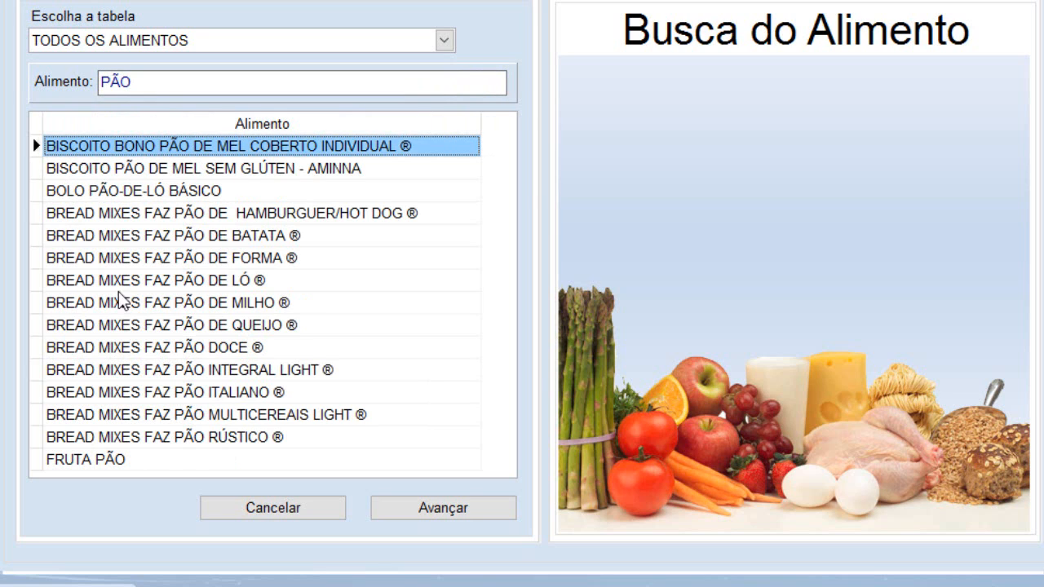
# - Find PÃO FRANCÊS among the bread search results and choose it as the food to insert
pyautogui.click(151, 84)
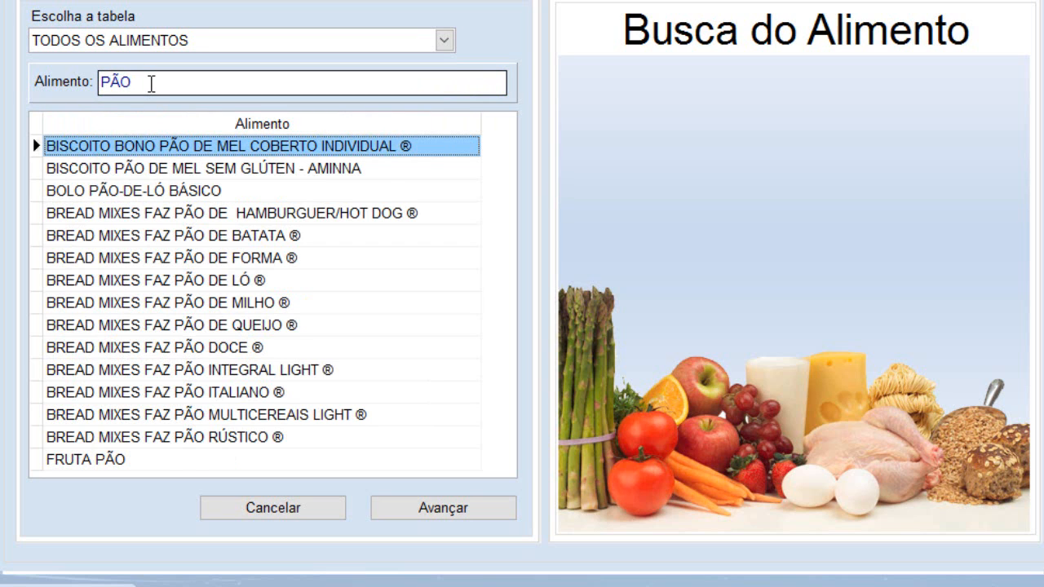
pyautogui.press('Down')
pyautogui.press('Down')
pyautogui.press('Down')
pyautogui.press('Down')
pyautogui.press('Down')
pyautogui.press('Down')
pyautogui.press('Down')
pyautogui.press('Down')
pyautogui.press('Down')
pyautogui.press('Down')
pyautogui.press('Down')
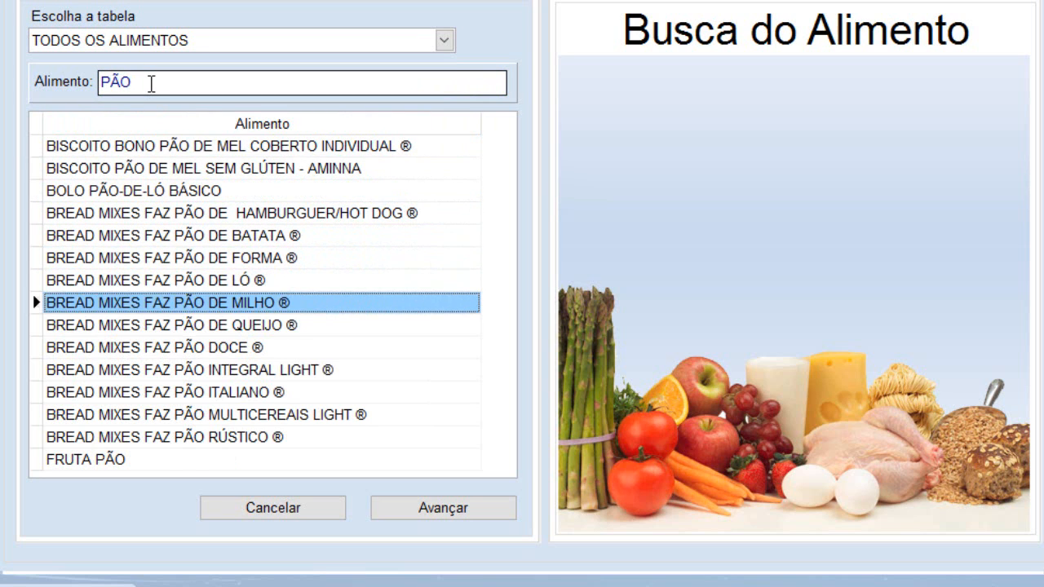
pyautogui.press('Down')
pyautogui.press('Down')
pyautogui.press('Down')
pyautogui.press('Down')
pyautogui.press('Down')
pyautogui.press('Down')
pyautogui.press('Down')
pyautogui.press('Down')
pyautogui.press('Down')
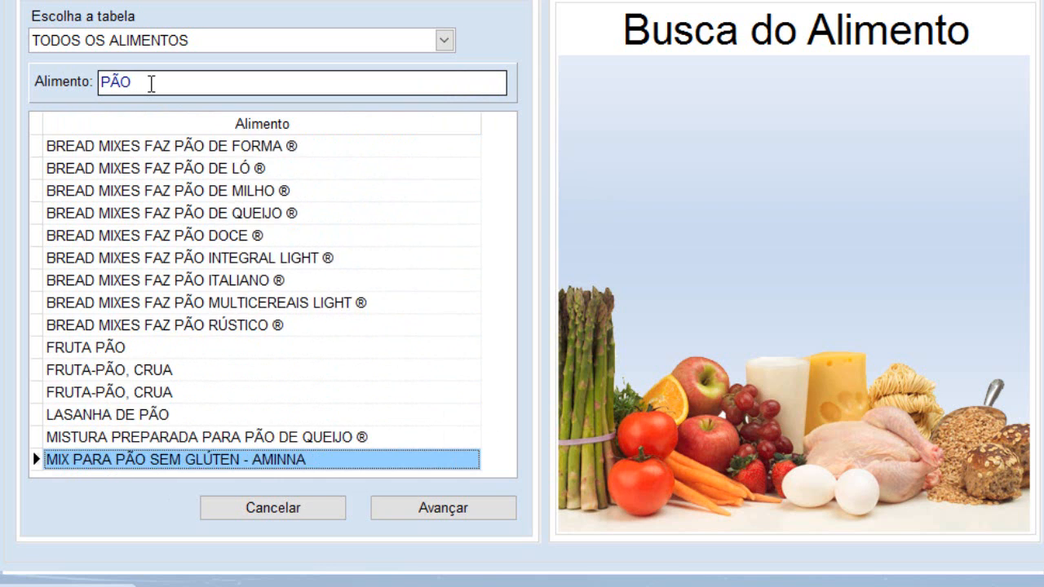
pyautogui.press('Down')
pyautogui.press('Down')
pyautogui.press('Down')
pyautogui.press('Down')
pyautogui.press('Down')
pyautogui.press('Down')
pyautogui.press('Down')
pyautogui.press('Down')
pyautogui.press('Down')
pyautogui.press('Down')
pyautogui.press('Down')
pyautogui.press('Down')
pyautogui.press('Down')
pyautogui.press('Down')
pyautogui.press('Down')
pyautogui.press('Down')
pyautogui.press('Down')
pyautogui.press('Down')
pyautogui.press('Down')
pyautogui.press('Down')
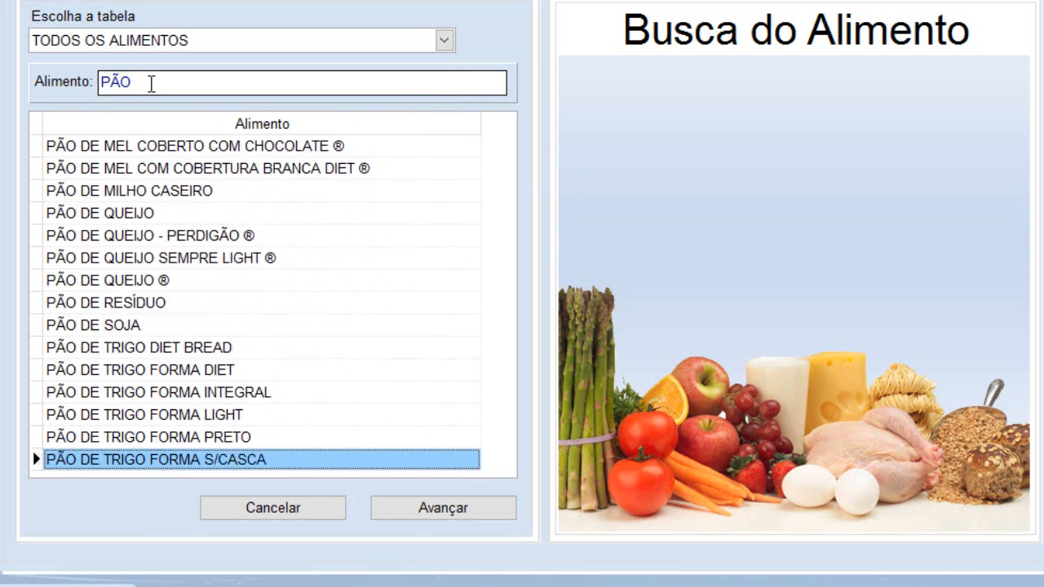
pyautogui.press('Down')
pyautogui.press('Down')
pyautogui.press('Down')
pyautogui.press('Down')
pyautogui.press('Down')
pyautogui.press('Down')
pyautogui.press('Down')
pyautogui.press('Down')
pyautogui.press('Down')
pyautogui.press('Down')
pyautogui.press('Down')
pyautogui.press('Down')
pyautogui.press('Down')
pyautogui.press('Down')
pyautogui.press('Down')
pyautogui.press('Down')
pyautogui.press('Down')
pyautogui.press('Down')
pyautogui.press('Down')
pyautogui.press('Down')
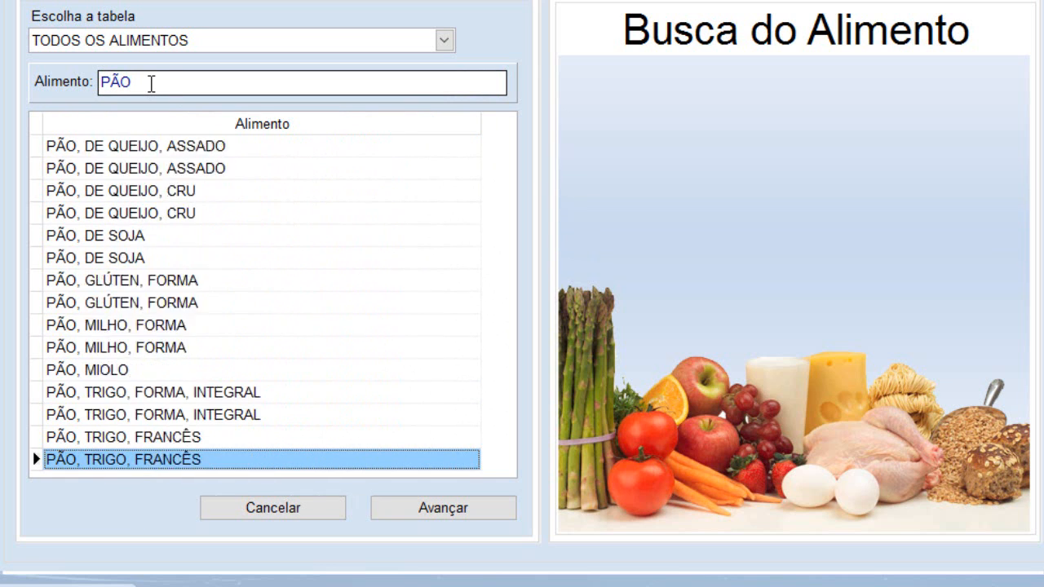
pyautogui.press('Up')
pyautogui.press('Up')
pyautogui.press('Up')
pyautogui.press('Up')
pyautogui.press('Up')
pyautogui.press('Up')
pyautogui.press('Up')
pyautogui.press('Up')
pyautogui.press('Up')
pyautogui.press('Up')
pyautogui.press('Up')
pyautogui.press('Up')
pyautogui.press('Up')
pyautogui.press('Up')
pyautogui.press('Up')
pyautogui.press('Up')
pyautogui.press('Up')
pyautogui.press('Up')
pyautogui.press('Up')
pyautogui.press('Up')
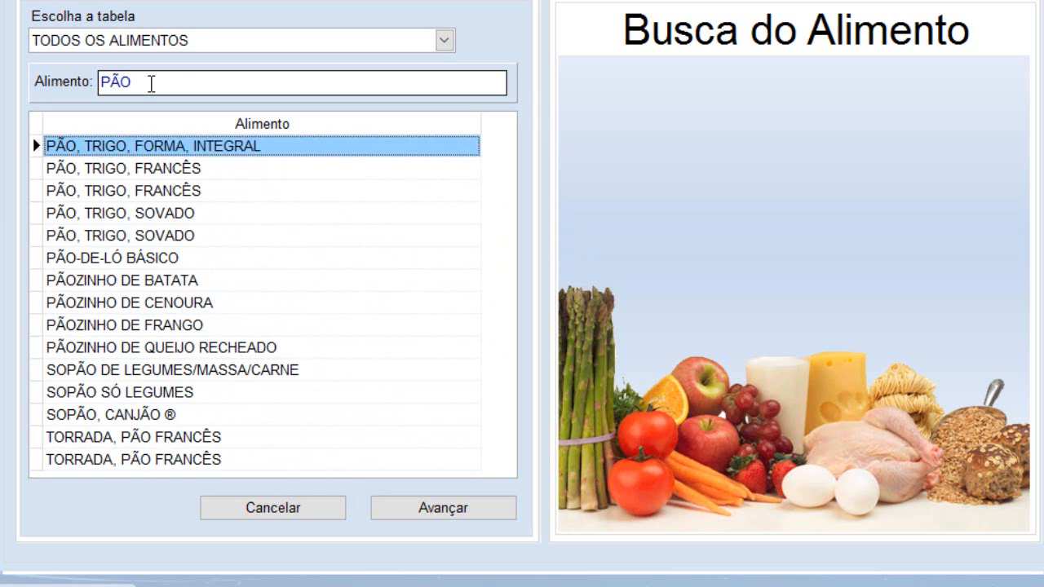
pyautogui.press('Up')
pyautogui.press('Up')
pyautogui.press('Up')
pyautogui.press('Up')
pyautogui.press('Up')
pyautogui.press('Up')
pyautogui.press('Up')
pyautogui.press('Up')
pyautogui.press('Up')
pyautogui.press('Up')
pyautogui.press('Up')
pyautogui.press('Up')
pyautogui.press('Up')
pyautogui.press('Up')
pyautogui.press('Up')
pyautogui.press('Up')
pyautogui.press('Up')
pyautogui.press('Up')
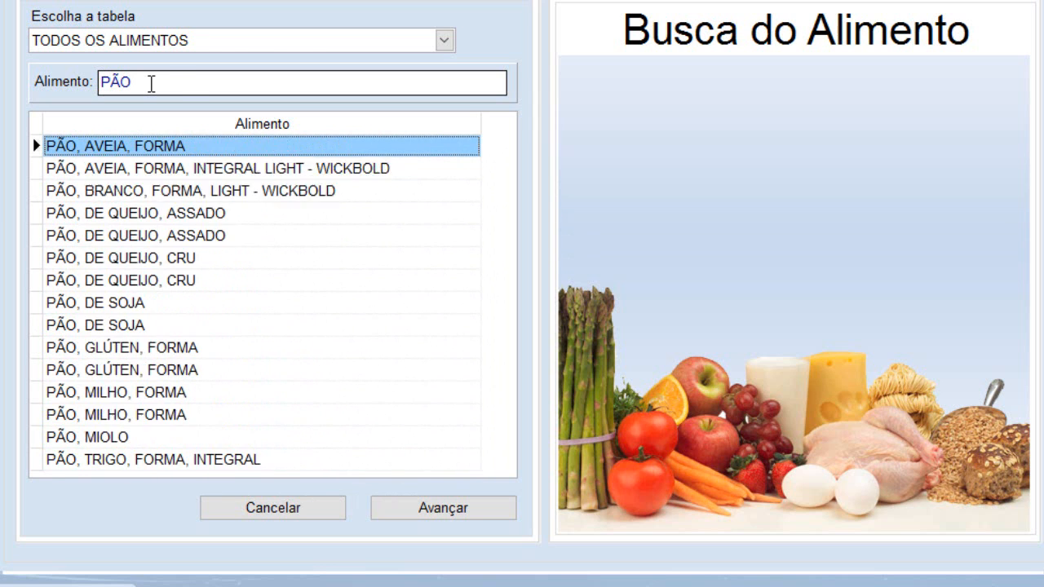
pyautogui.press('Up')
pyautogui.press('Down')
pyautogui.press('Down')
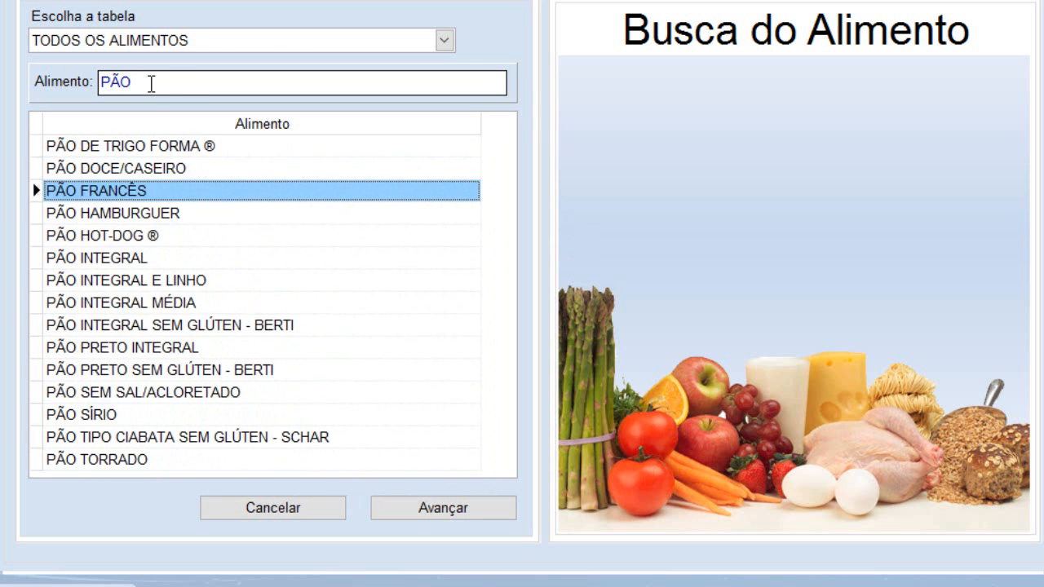
pyautogui.press('Return')
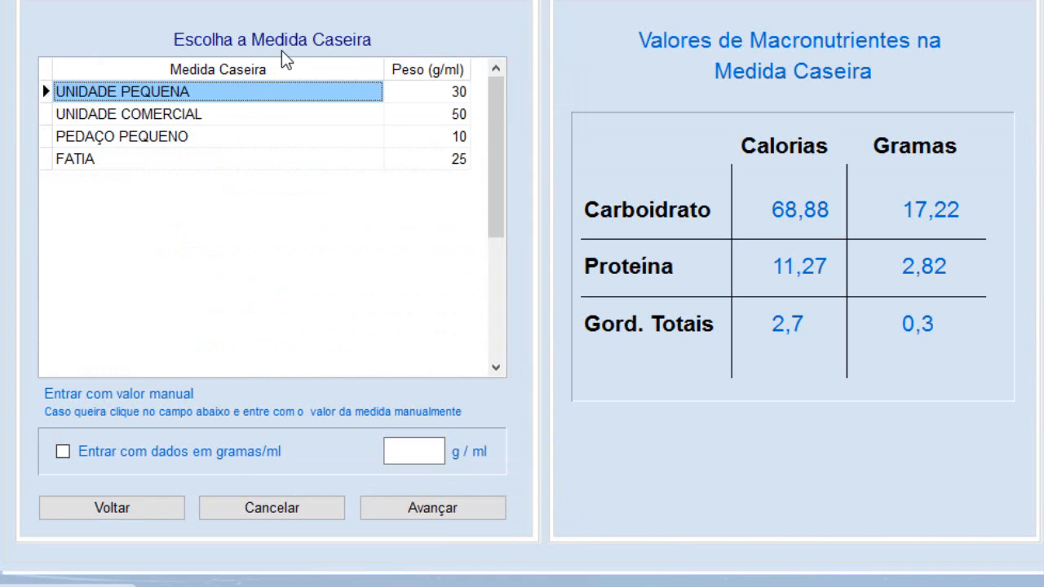
# - Use the household measure UNIDADE COMERCIAL with a quantity of 2 and confirm the French bread for the meal
pyautogui.doubleClick(197, 111)
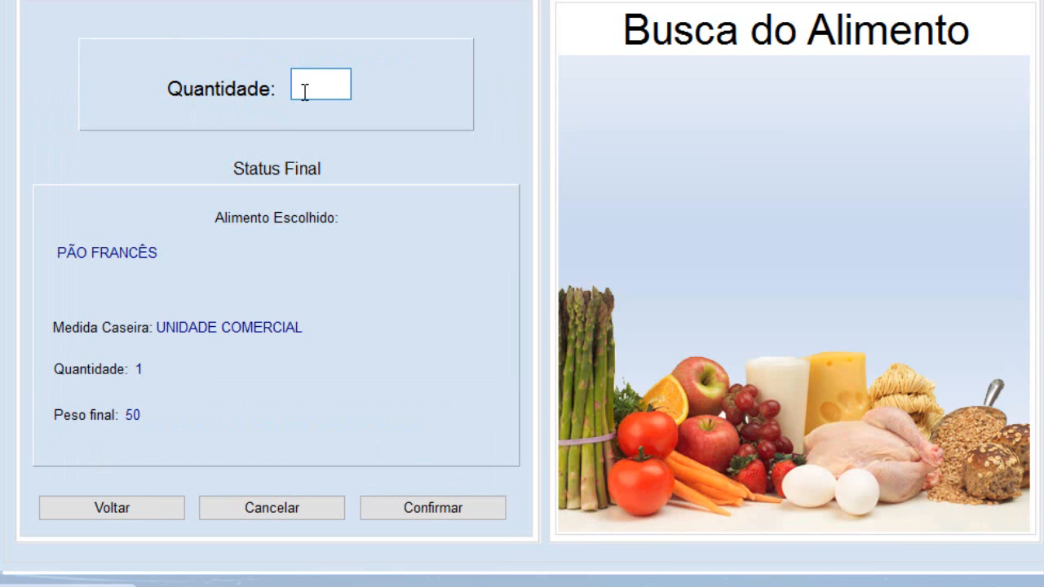
pyautogui.write('2')
pyautogui.click(428, 511)
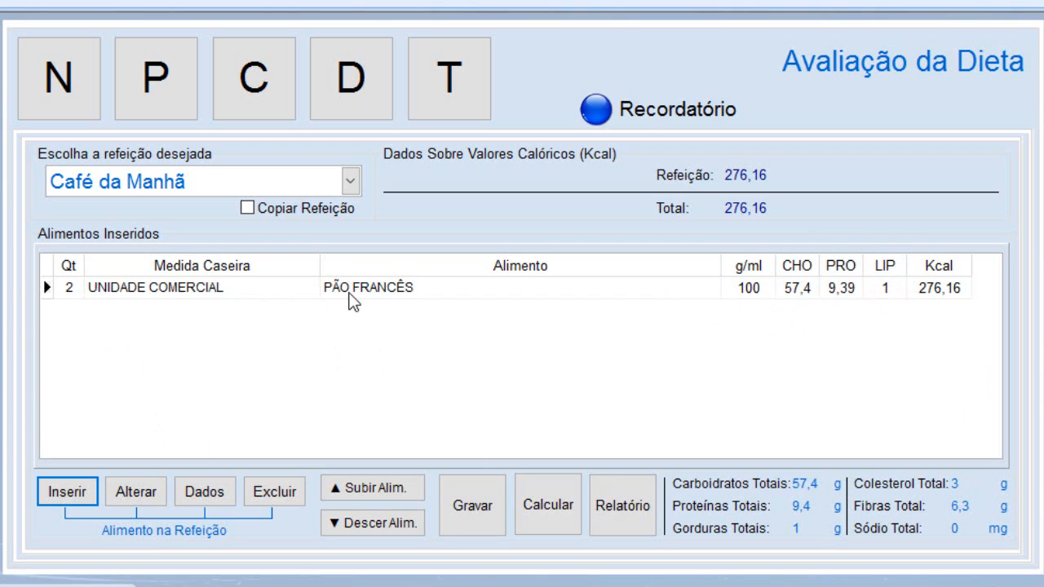
# - Examine the individual nutrient analysis of the inserted PÃO FRANCÊS down to the end of the list and close it
pyautogui.click(361, 297)
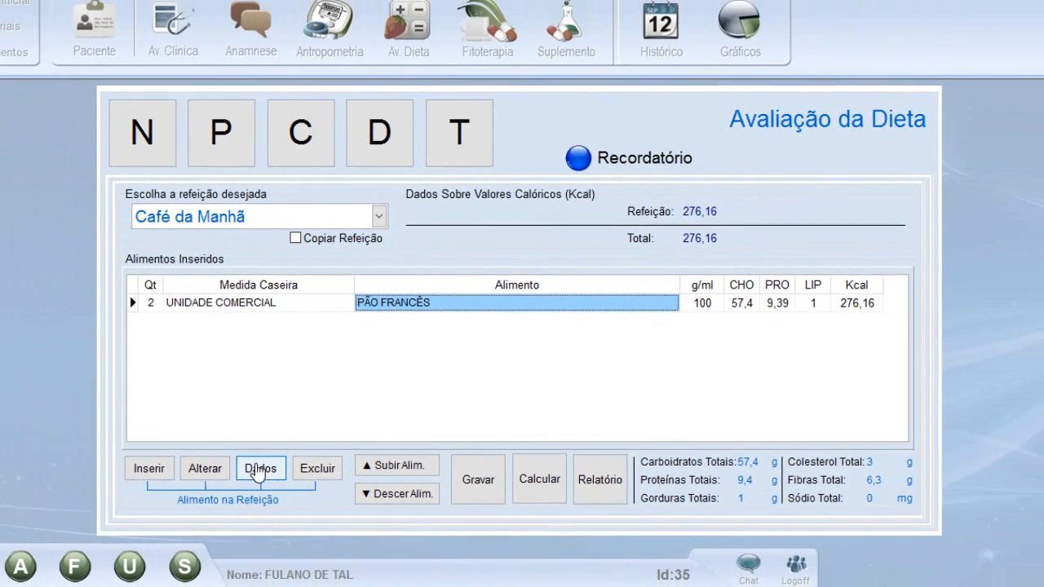
pyautogui.click(204, 492)
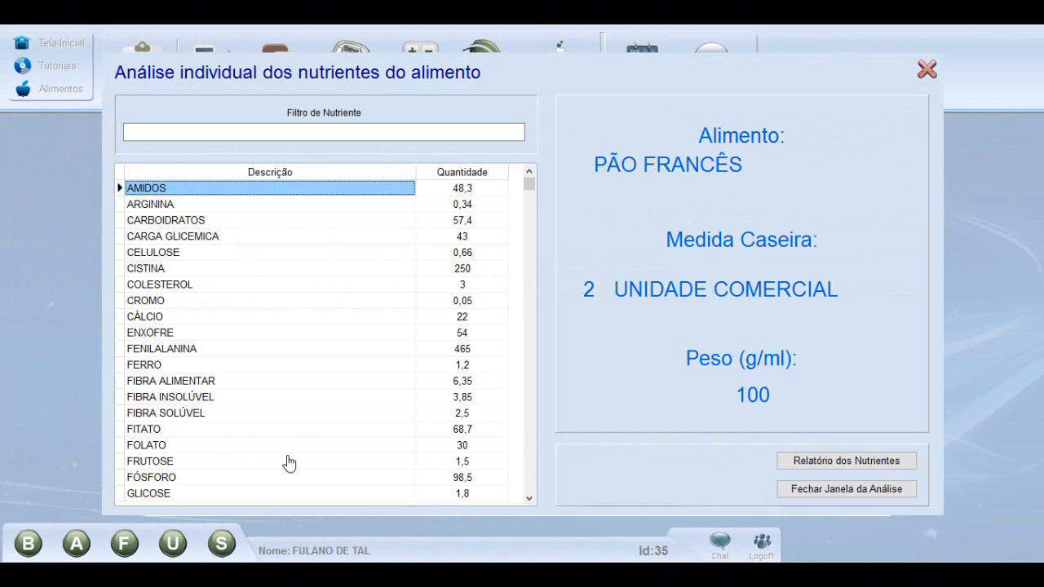
pyautogui.click(529, 499)
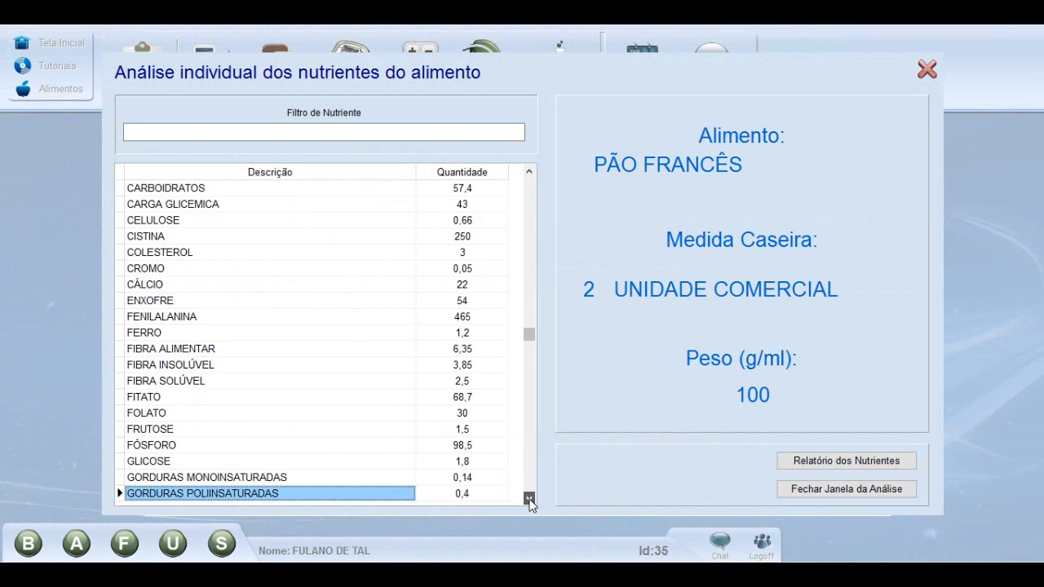
pyautogui.moveTo(529, 498); pyautogui.dragTo(529, 499)
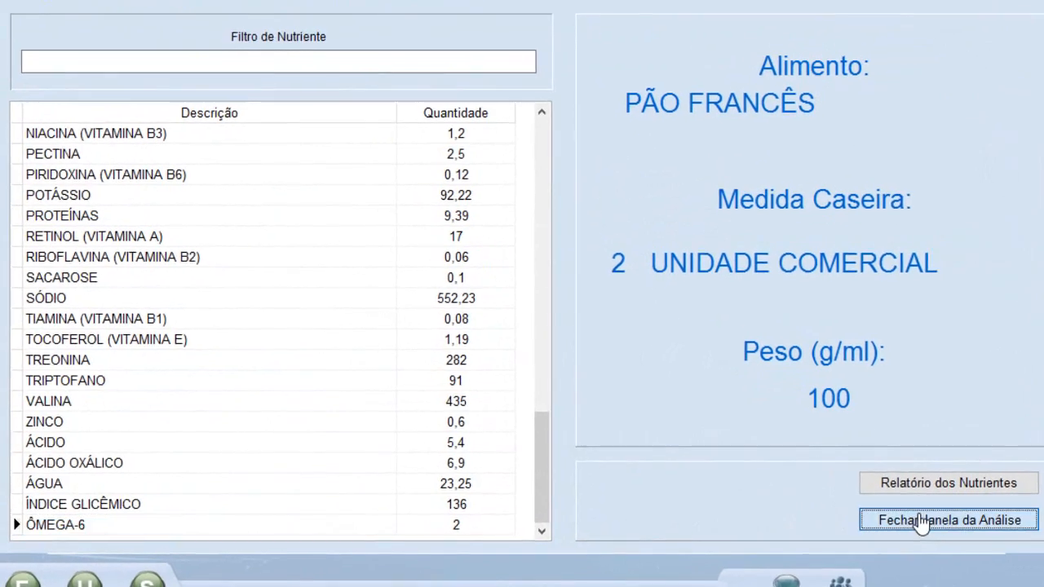
pyautogui.click(842, 489)
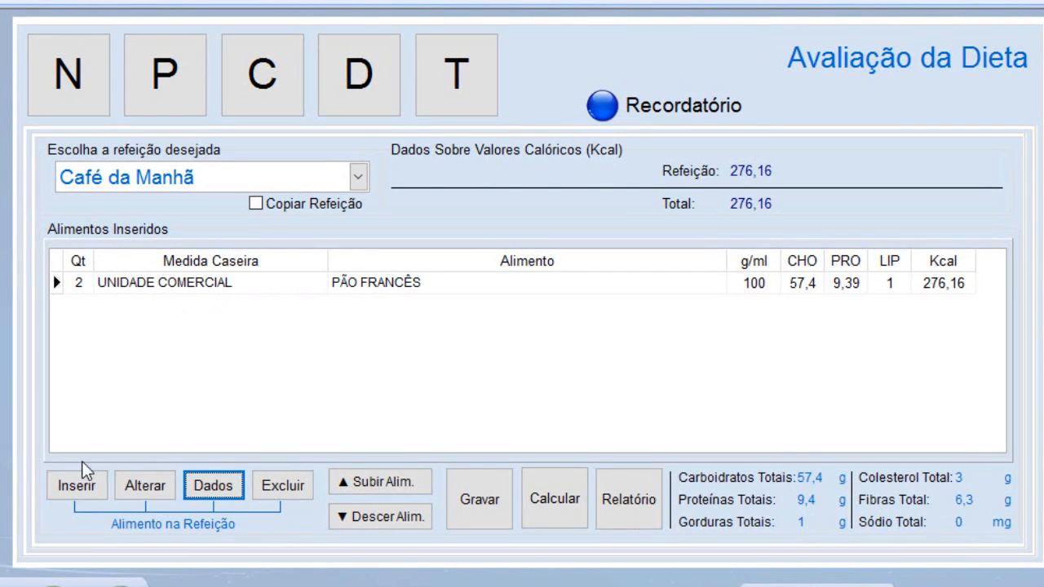
# - Start inserting another food into Café da Manhã and search all food tables for "QUEIJO"
pyautogui.click(76, 486)
pyautogui.write('QUEIJO')
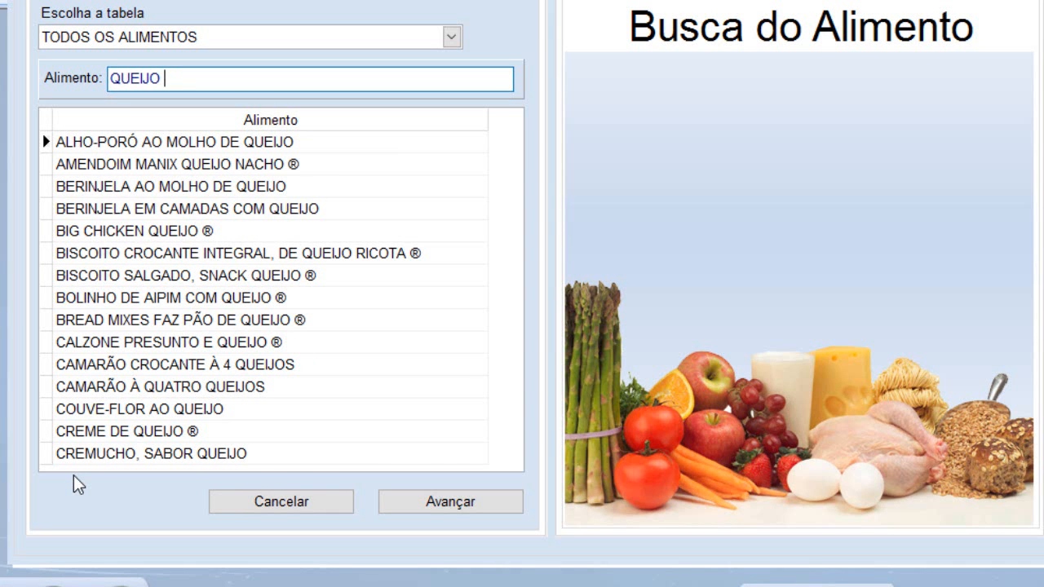
pyautogui.press('Tab')
# - Find QUEIJO CHEDDAR among the cheese search results and choose it as the food to insert
pyautogui.press('Down')
pyautogui.press('Down')
pyautogui.press('Down')
pyautogui.press('Down')
pyautogui.press('Down')
pyautogui.press('Down')
pyautogui.press('Down')
pyautogui.press('Down')
pyautogui.press('Down')
pyautogui.press('Down')
pyautogui.press('Down')
pyautogui.press('Down')
pyautogui.press('Down')
pyautogui.press('Down')
pyautogui.press('Down')
pyautogui.press('Down')
pyautogui.press('Down')
pyautogui.press('Down')
pyautogui.press('Down')
pyautogui.press('Down')
pyautogui.press('Down')
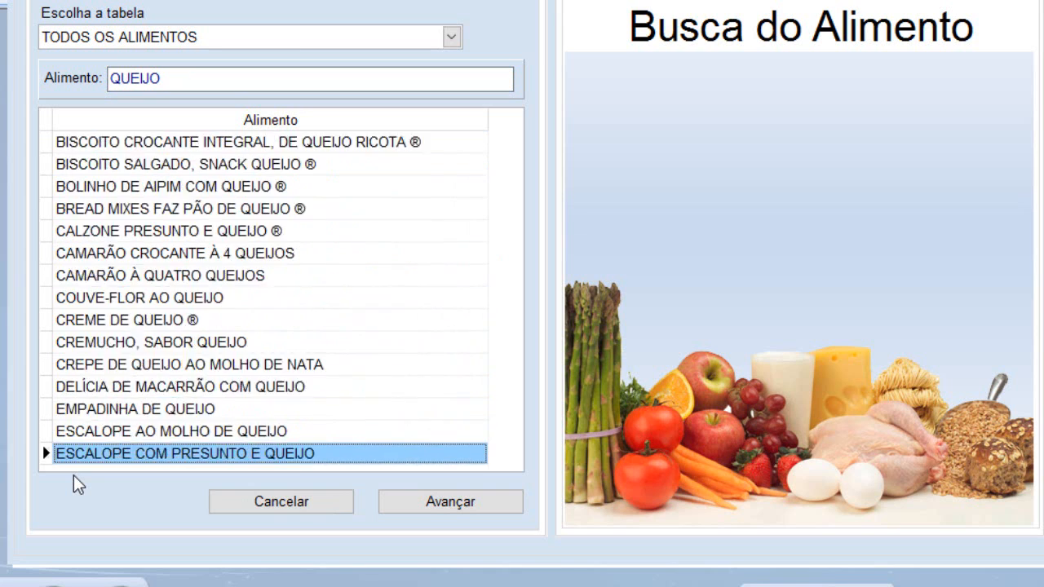
pyautogui.press('Down')
pyautogui.press('Down')
pyautogui.press('Down')
pyautogui.press('Down')
pyautogui.press('Down')
pyautogui.press('Down')
pyautogui.press('Down')
pyautogui.press('Down')
pyautogui.press('Down')
pyautogui.press('Down')
pyautogui.press('Down')
pyautogui.press('Down')
pyautogui.press('Down')
pyautogui.press('Down')
pyautogui.press('Down')
pyautogui.press('Down')
pyautogui.press('Down')
pyautogui.press('Down')
pyautogui.press('Down')
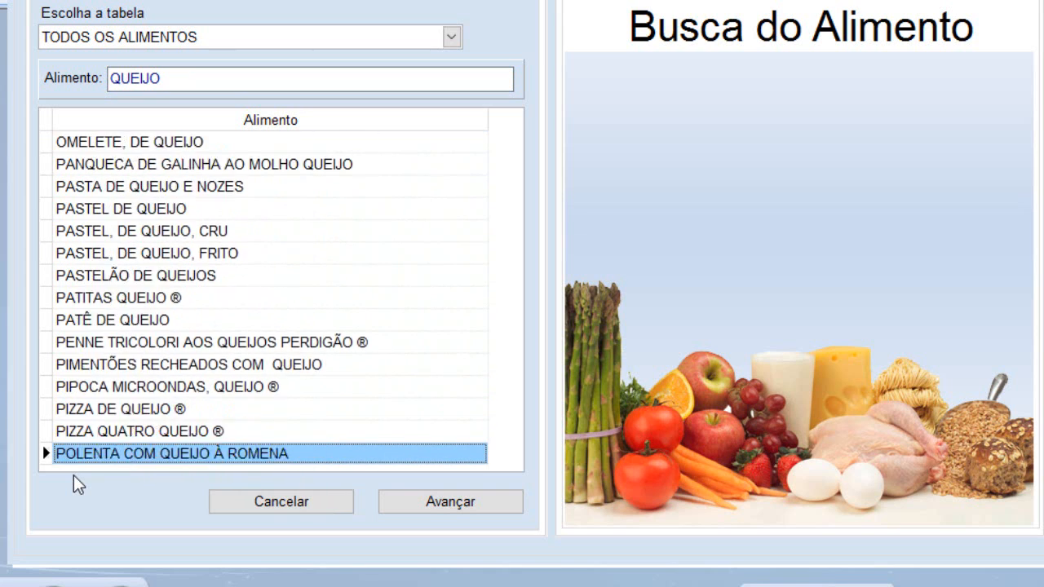
pyautogui.press('Down')
pyautogui.press('Down')
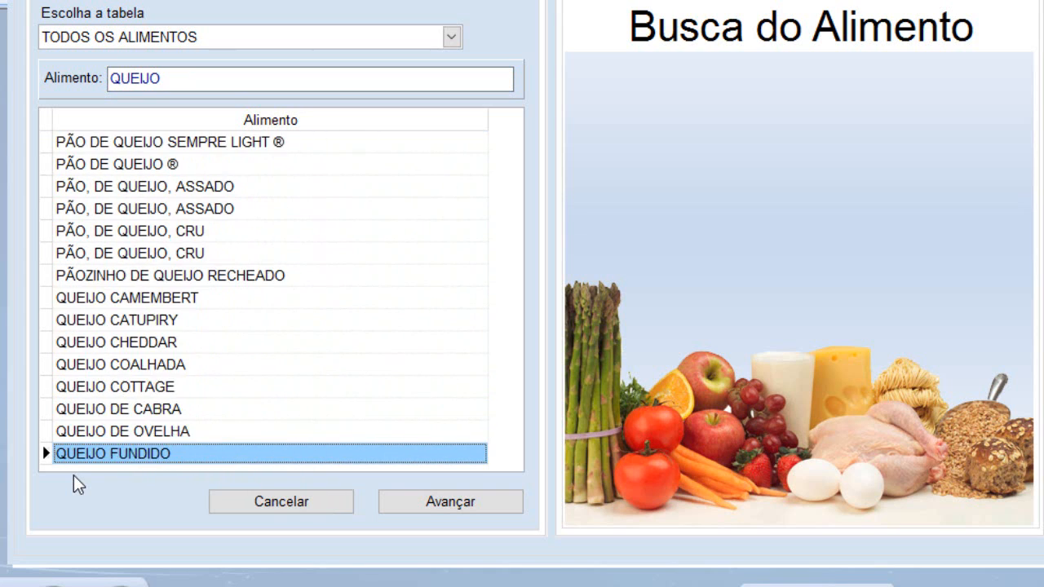
pyautogui.press('Up')
pyautogui.press('Up')
pyautogui.press('Up')
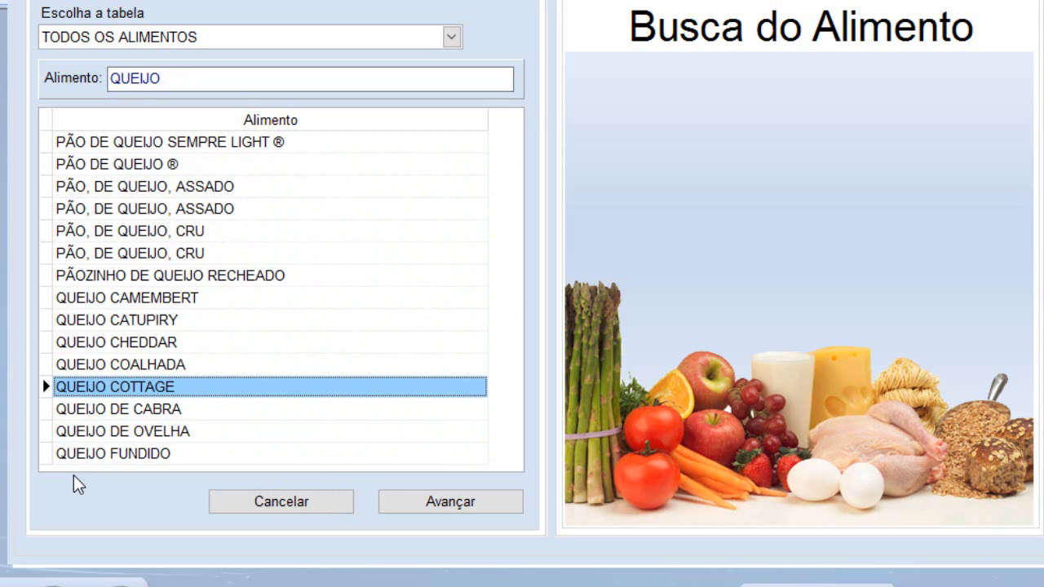
pyautogui.press('Up')
pyautogui.press('Up')
pyautogui.press('Return')
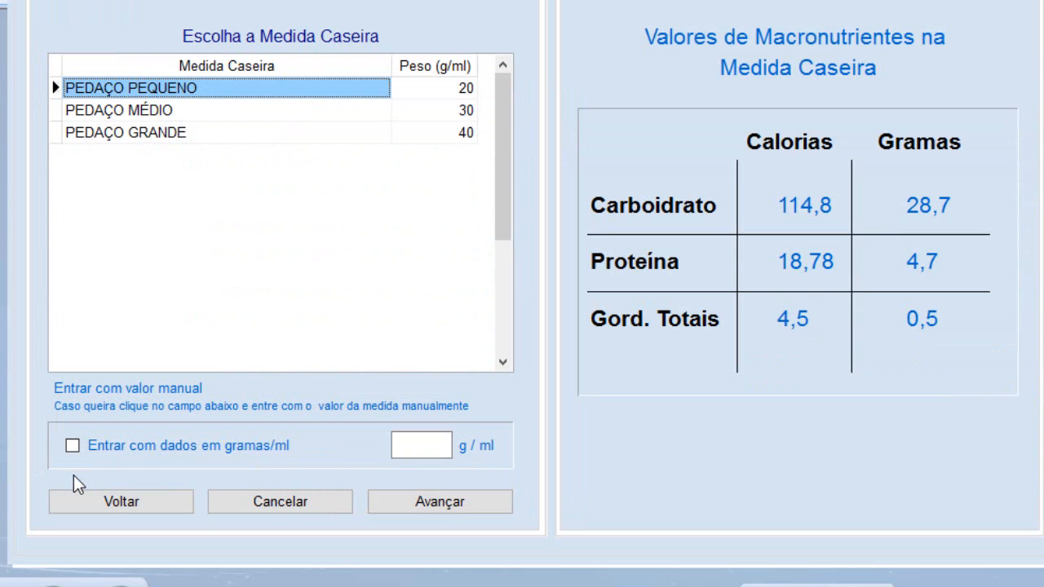
# - Use the household measure PEDAÇO PEQUENO with a quantity of 1 and confirm the cheddar cheese for the meal
pyautogui.press('Down')
pyautogui.press('Up')
pyautogui.press('Return')
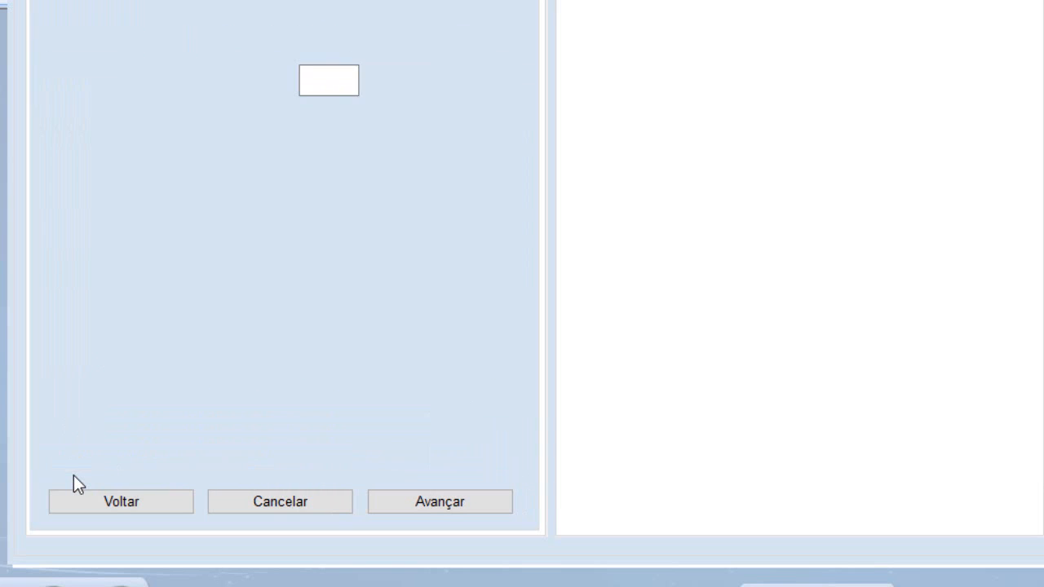
pyautogui.write('1')
pyautogui.press('Return')
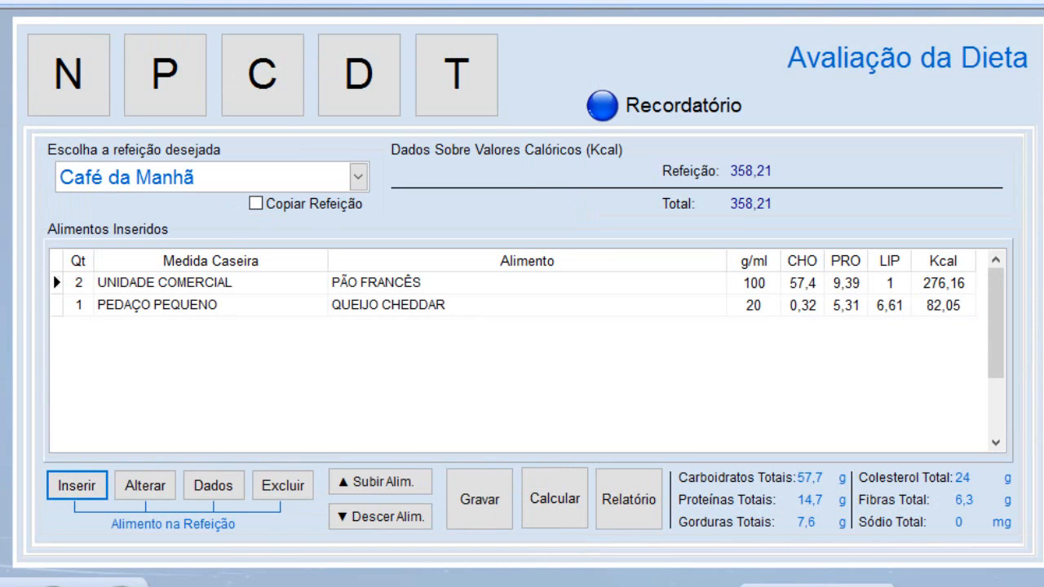
# - Start inserting another food into Café da Manhã, search for "MANTEIGA" and choose MANTEIGA, COM SAL
pyautogui.click(92, 495)
pyautogui.write('MANTEIGA')
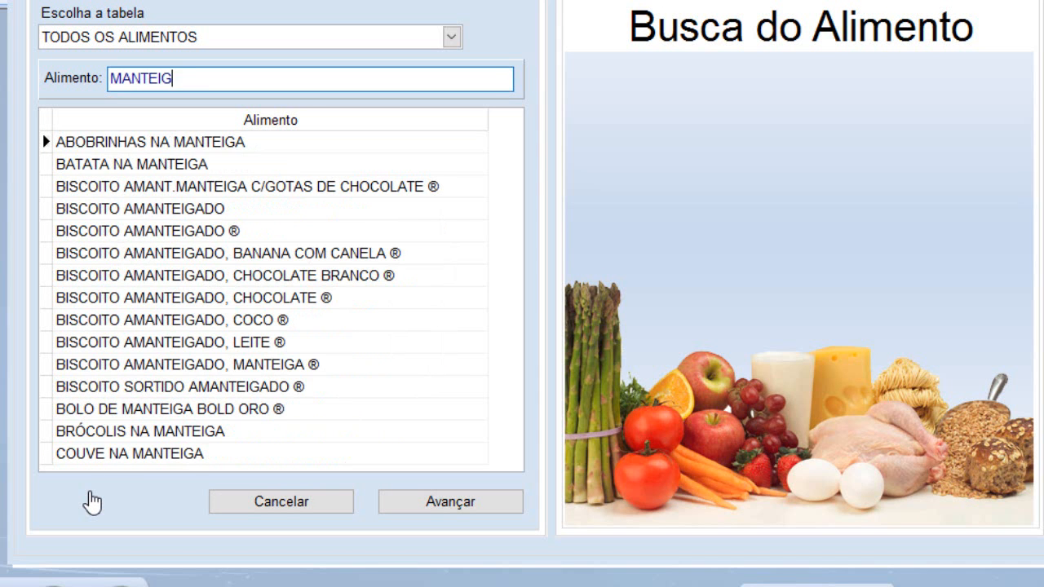
pyautogui.press('Down')
pyautogui.press('Down')
pyautogui.press('Down')
pyautogui.press('Down')
pyautogui.press('Down')
pyautogui.press('Down')
pyautogui.press('Down')
pyautogui.press('Down')
pyautogui.press('Down')
pyautogui.press('Down')
pyautogui.press('Down')
pyautogui.press('Down')
pyautogui.press('Down')
pyautogui.press('Down')
pyautogui.press('Down')
pyautogui.press('Down')
pyautogui.press('Down')
pyautogui.press('Down')
pyautogui.press('Down')
pyautogui.press('Down')
pyautogui.press('Down')
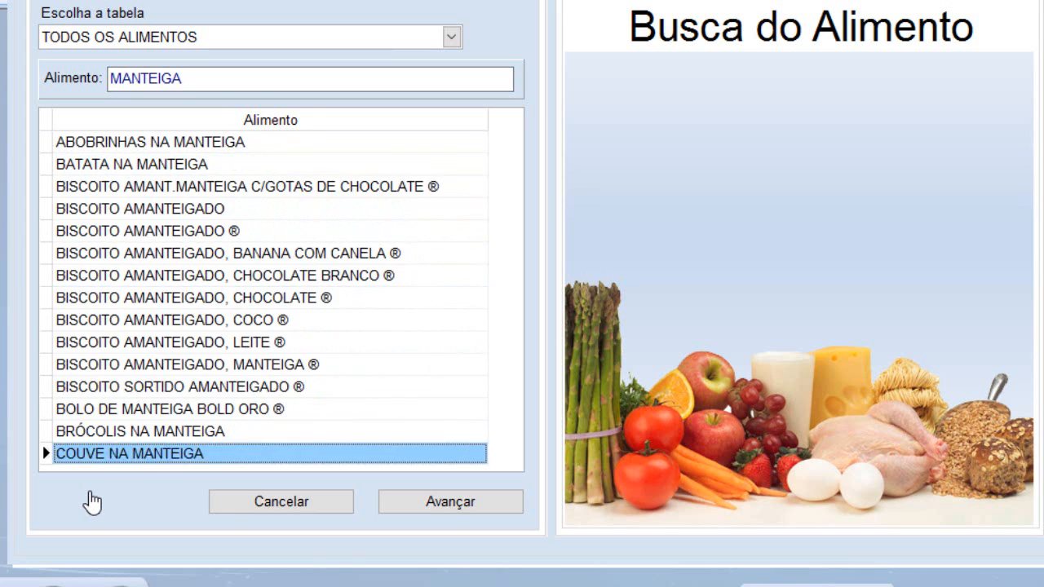
pyautogui.press('Up')
pyautogui.press('Up')
pyautogui.press('Up')
pyautogui.press('Return')
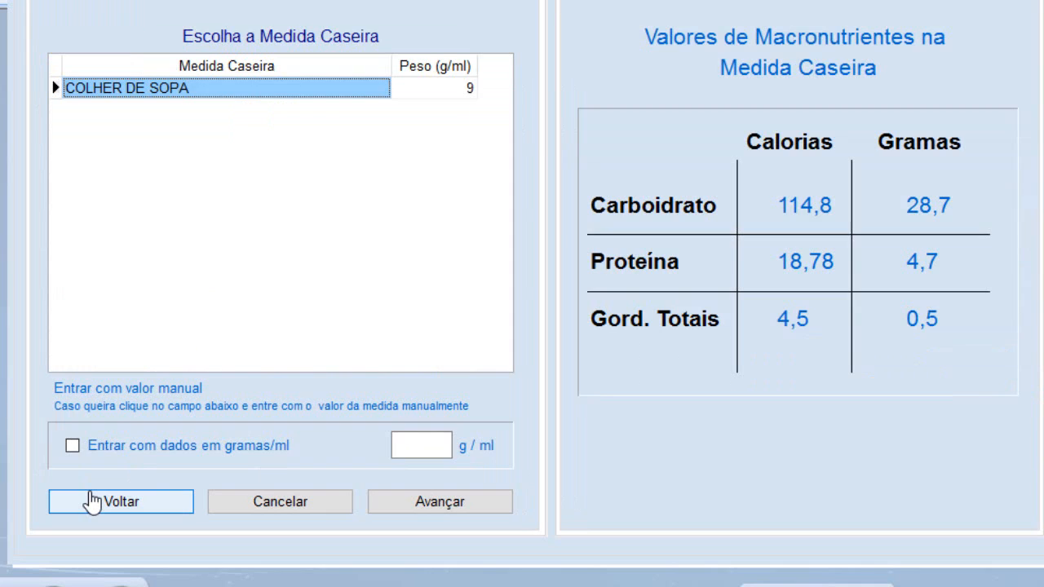
# - Use the household measure COLHER DE SOPA with a quantity of 1 and confirm the salted butter
pyautogui.press('Return')
pyautogui.write('1')
pyautogui.press('Return')
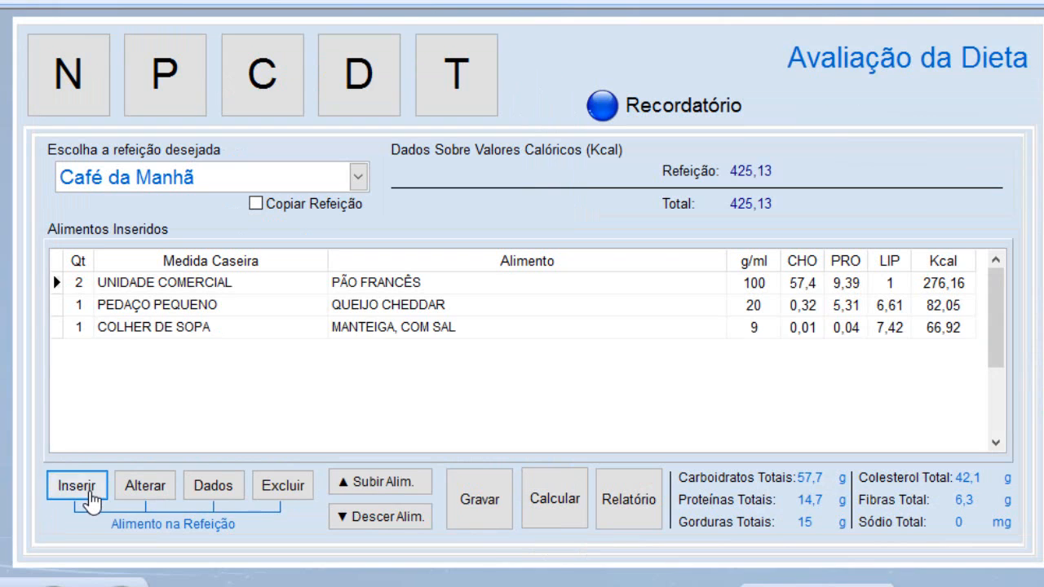
# - Start inserting another food into Café da Manhã, search for "LEITE INTE" and choose LEITE INTEGRAL
pyautogui.click(89, 494)
pyautogui.write('LE')
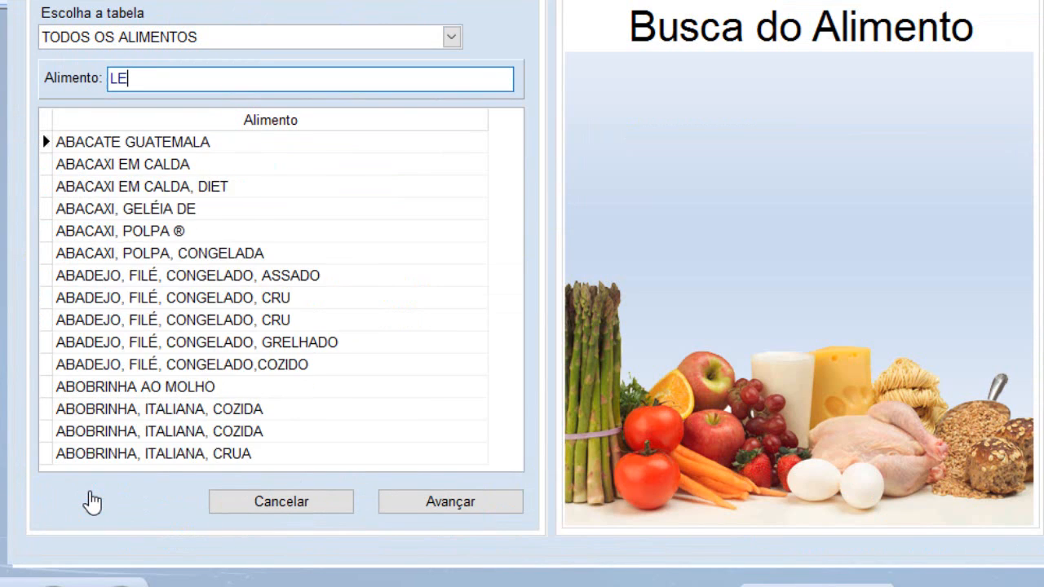
pyautogui.write('ITE INTE')
pyautogui.press('Down')
pyautogui.press('Down')
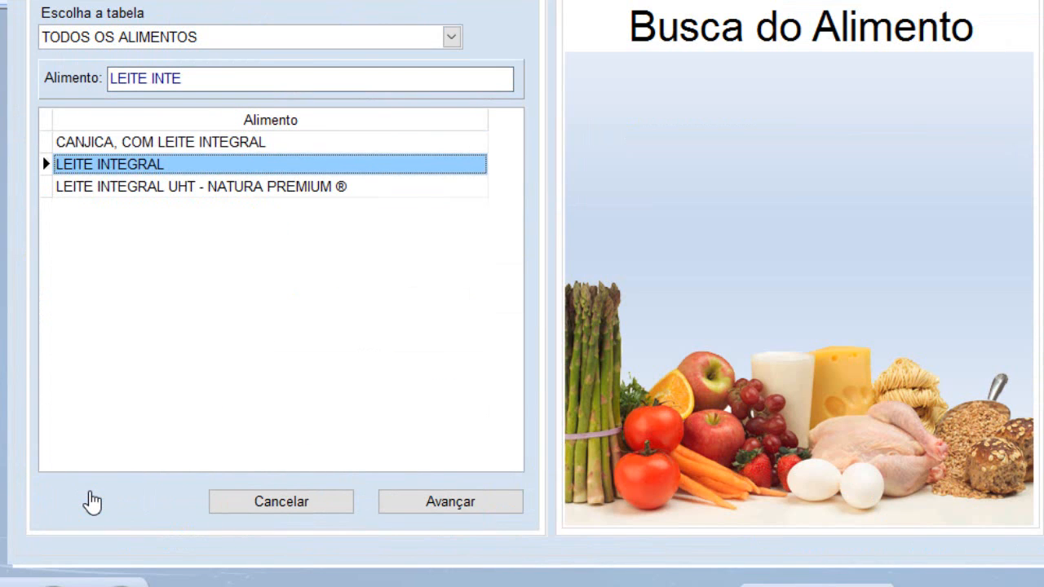
pyautogui.press('Return')
# - Use the household measure COPO AMERICANO with a quantity of 1 and confirm the whole milk
pyautogui.press('Down')
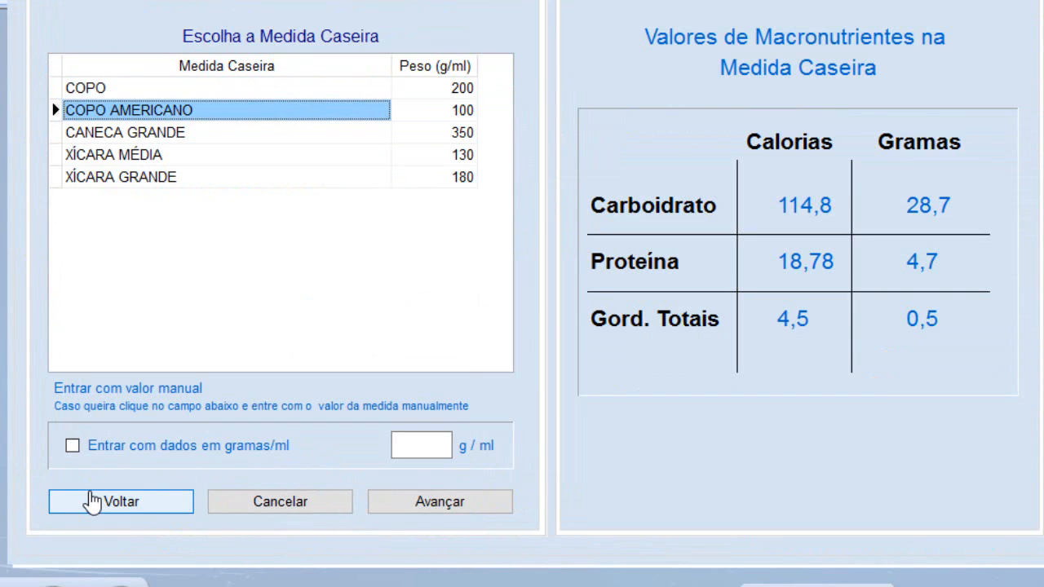
pyautogui.press('Return')
pyautogui.press('BackSpace')
pyautogui.write('1')
pyautogui.press('Return')
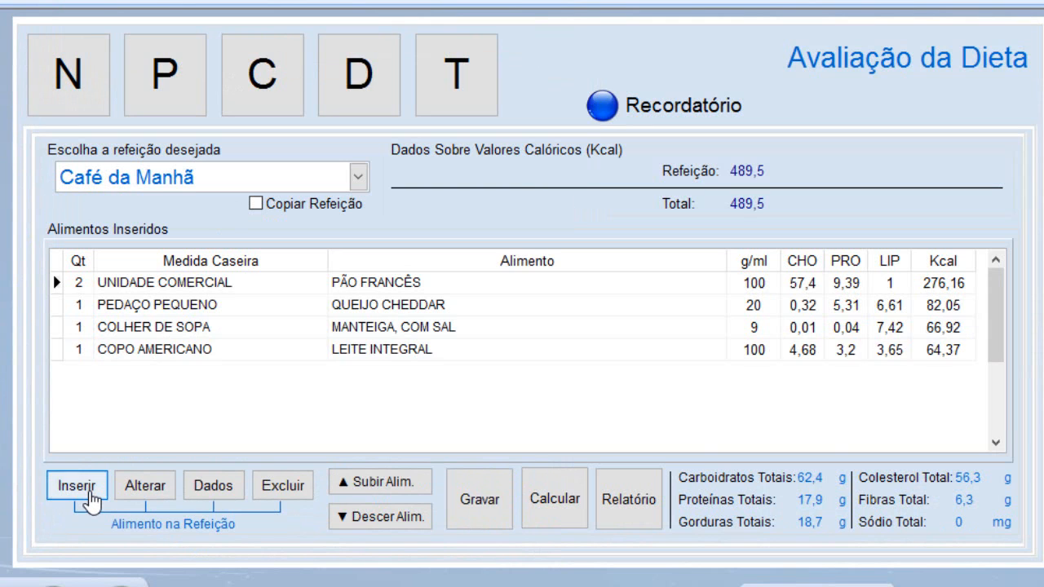
# - Start inserting another food into Café da Manhã, search for "NESCAU" and choose the plain NESCAU ® entry
pyautogui.click(91, 493)
pyautogui.write('NESCAU')
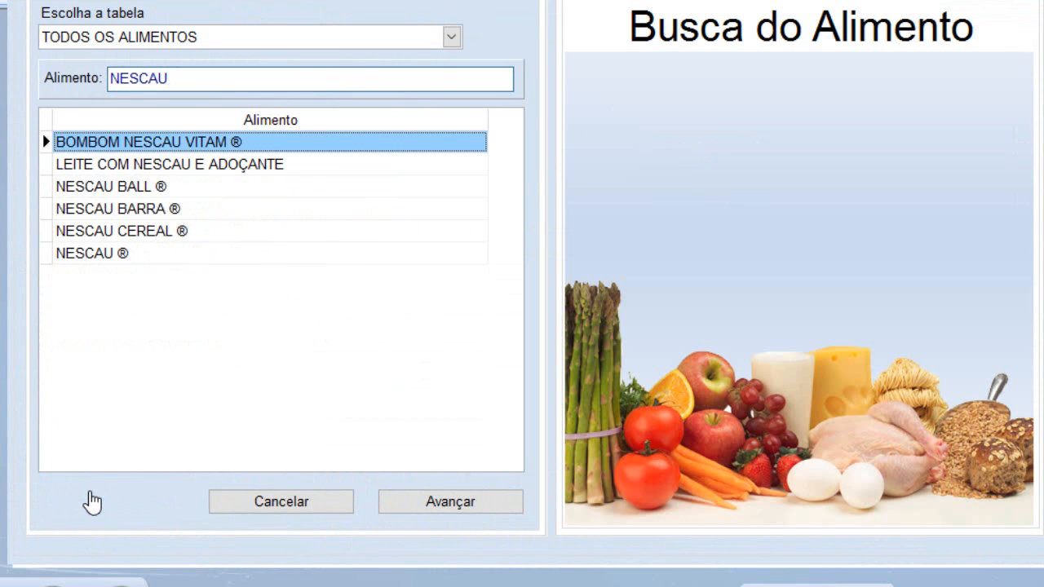
pyautogui.press('Down')
pyautogui.press('Down')
pyautogui.press('Down')
pyautogui.press('Down')
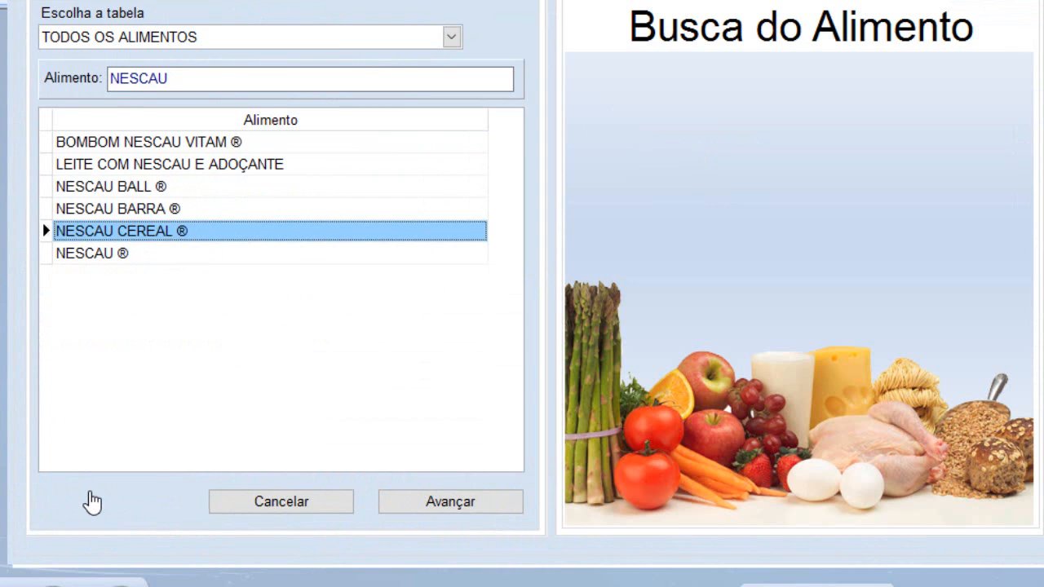
pyautogui.press('Down')
pyautogui.press('Return')
# - Use the household measure COLHER DE SOPA with a quantity of 2 and confirm the NESCAU ®
pyautogui.press('Return')
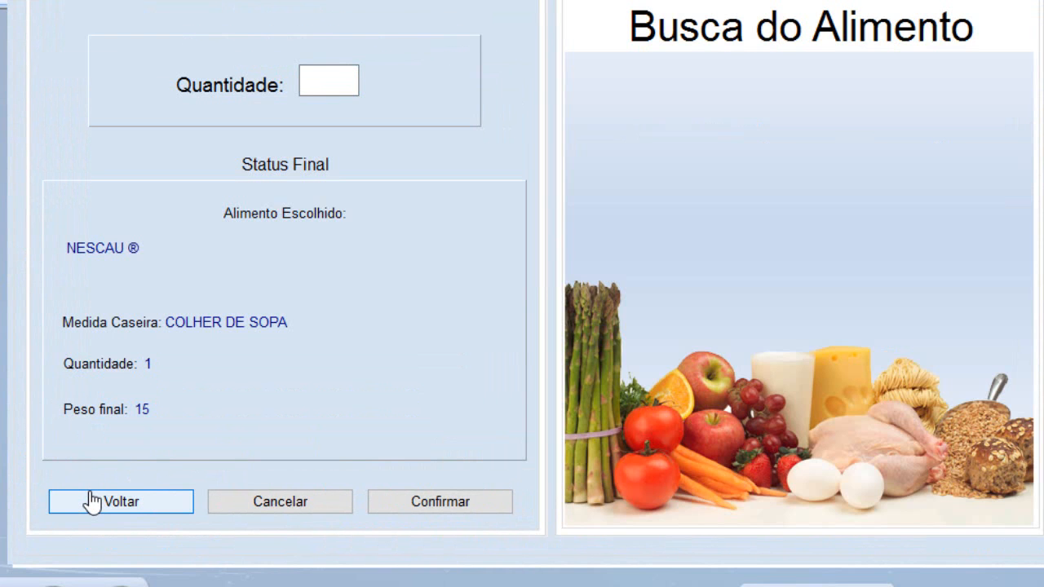
pyautogui.write('2')
pyautogui.press('Return')
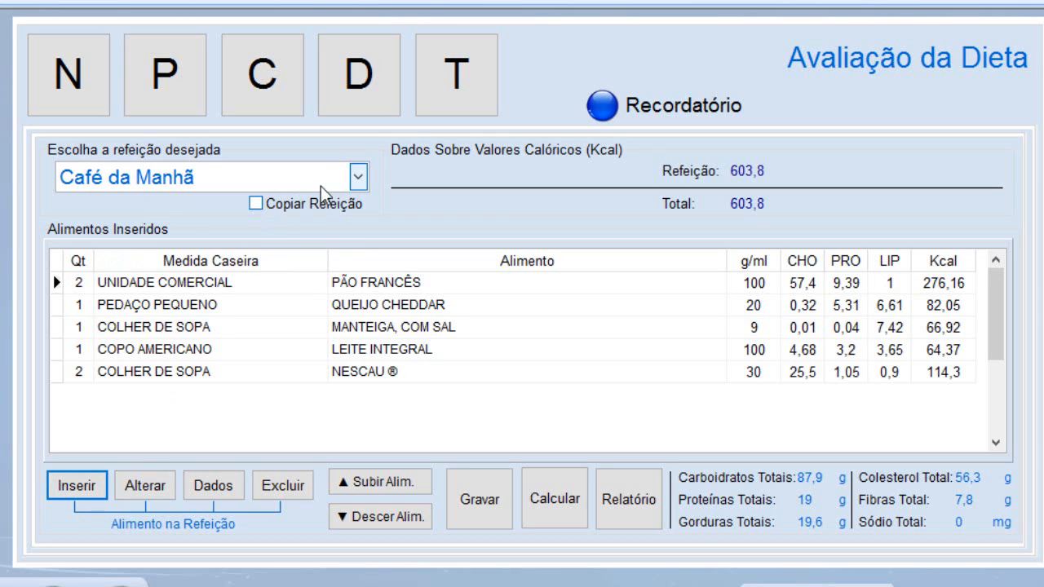
# - Switch the meal to Lanche da Manhã and search all food tables for "BISCOITO" to insert a food
pyautogui.click(358, 178)
pyautogui.click(198, 230)
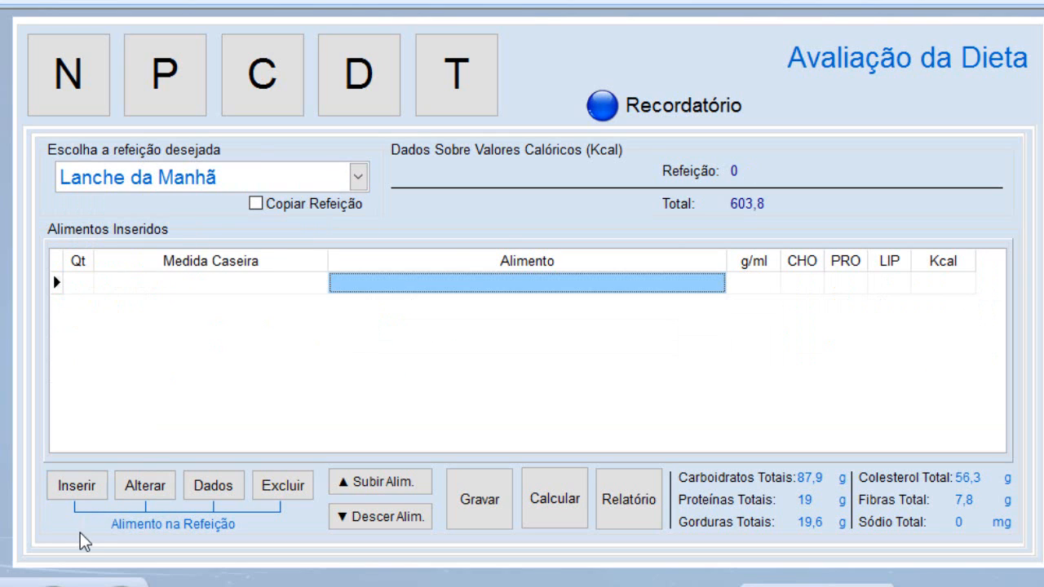
pyautogui.click(75, 489)
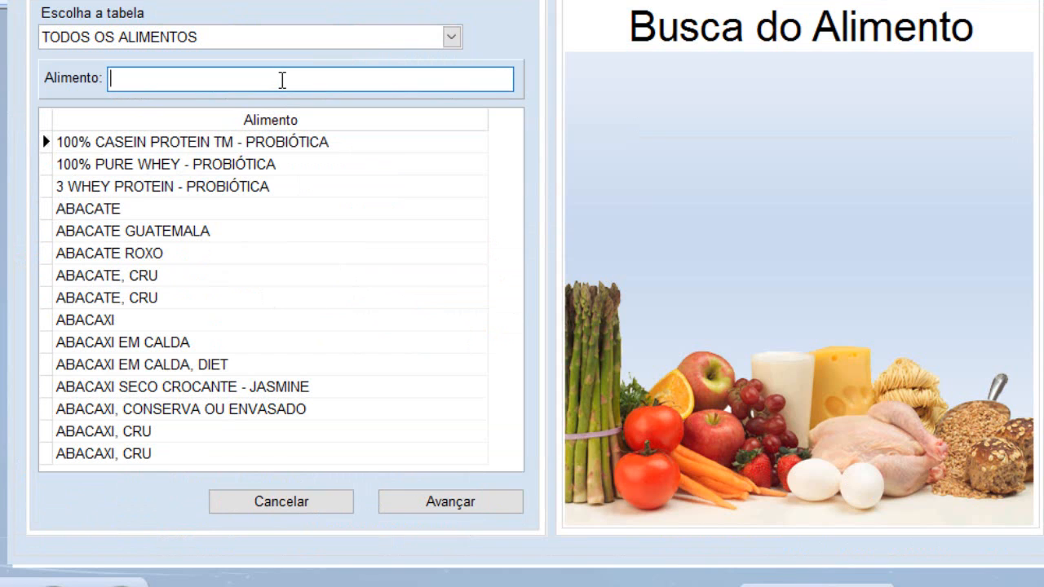
pyautogui.write('BISCOITO')
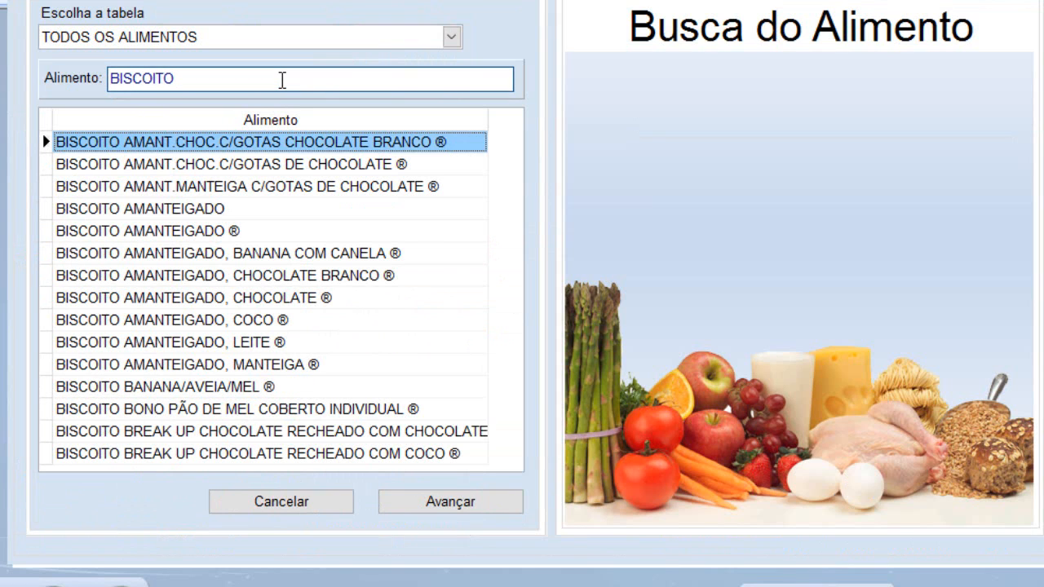
# - Choose BISCOITO BONO PÃO DE MEL COBERTO INDIVIDUAL ® and insert it with the measure UNIDADE COMERCIAL and a quantity of 3
pyautogui.press('Down')
pyautogui.press('Down')
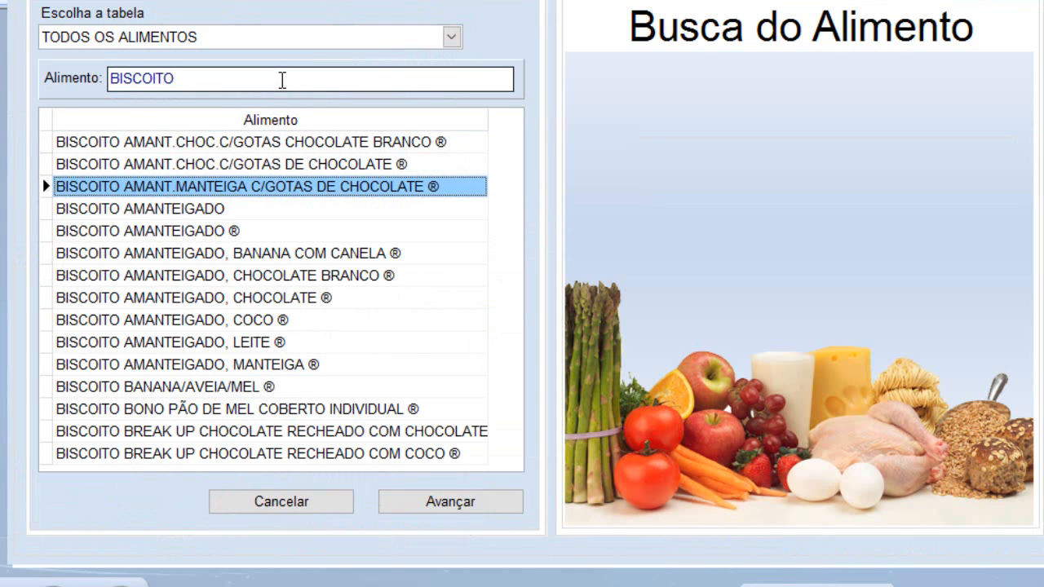
pyautogui.press('Down')
pyautogui.press('Down')
pyautogui.press('Down')
pyautogui.press('Down')
pyautogui.press('Down')
pyautogui.press('Down')
pyautogui.press('Down')
pyautogui.press('Down')
pyautogui.press('Down')
pyautogui.press('Down')
pyautogui.press('Down')
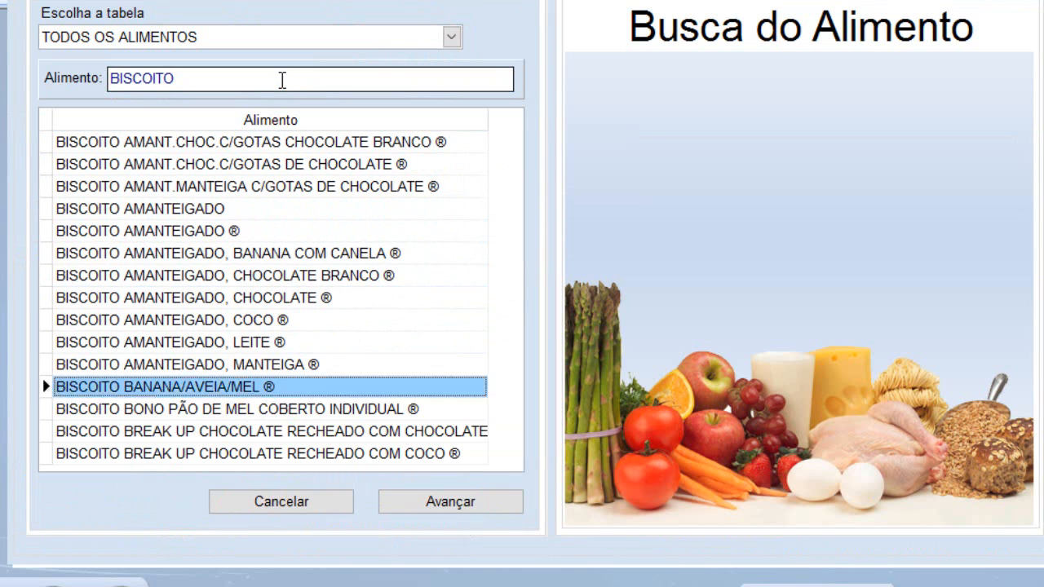
pyautogui.press('Up')
pyautogui.press('Return')
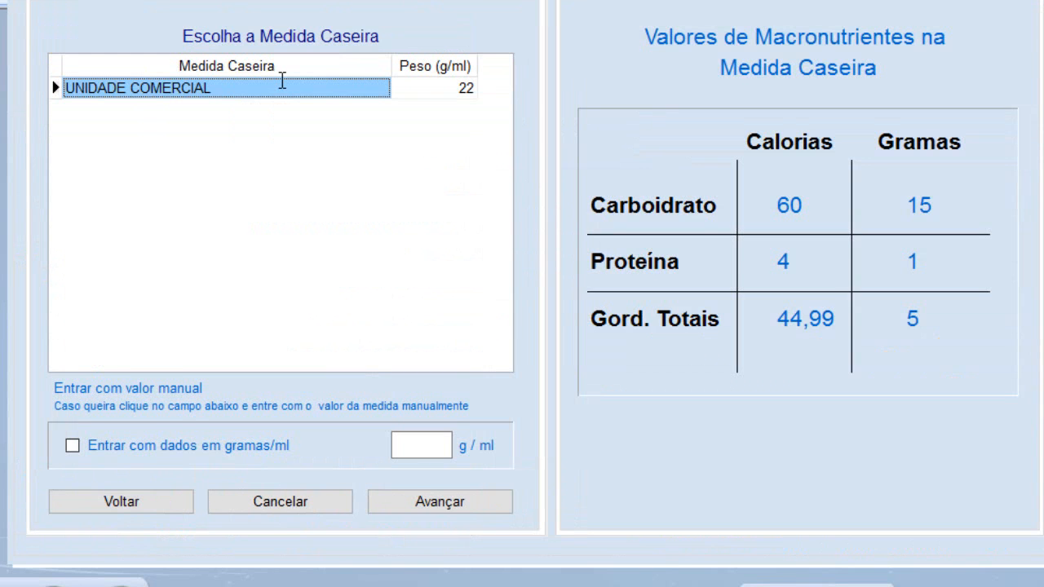
pyautogui.press('Return')
pyautogui.write('3')
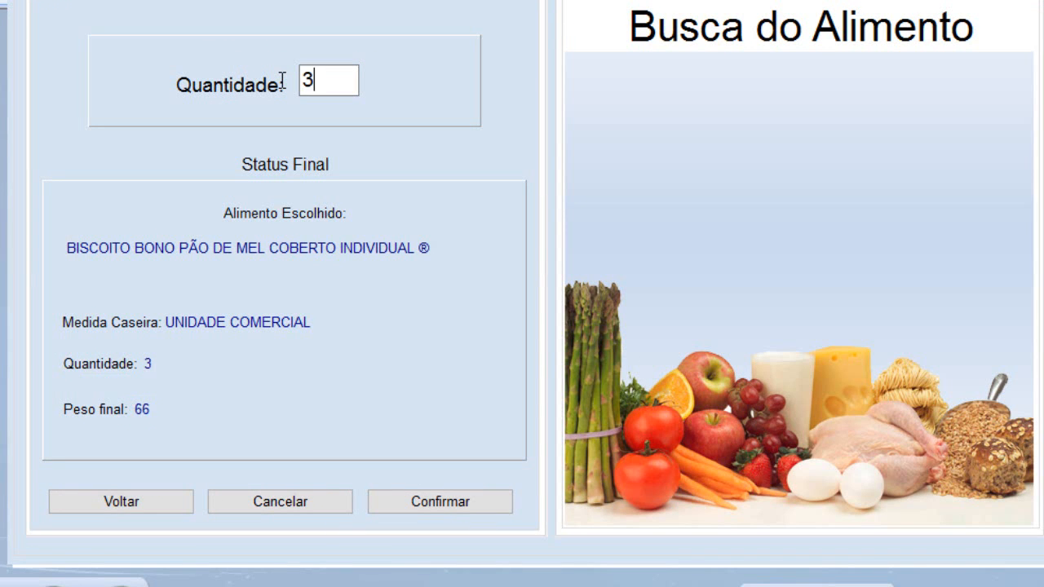
pyautogui.press('Return')
# - Switch the meal to Almoço and search all food tables for "ARROZ POL" to insert a food
pyautogui.click(359, 179)
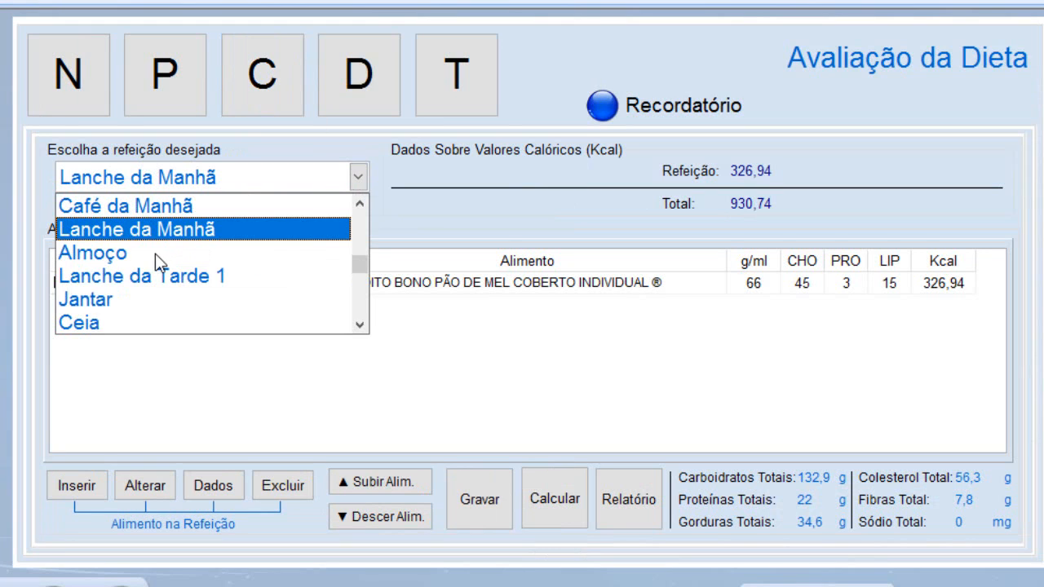
pyautogui.click(155, 251)
pyautogui.click(75, 487)
pyautogui.write('ARROZ POL')
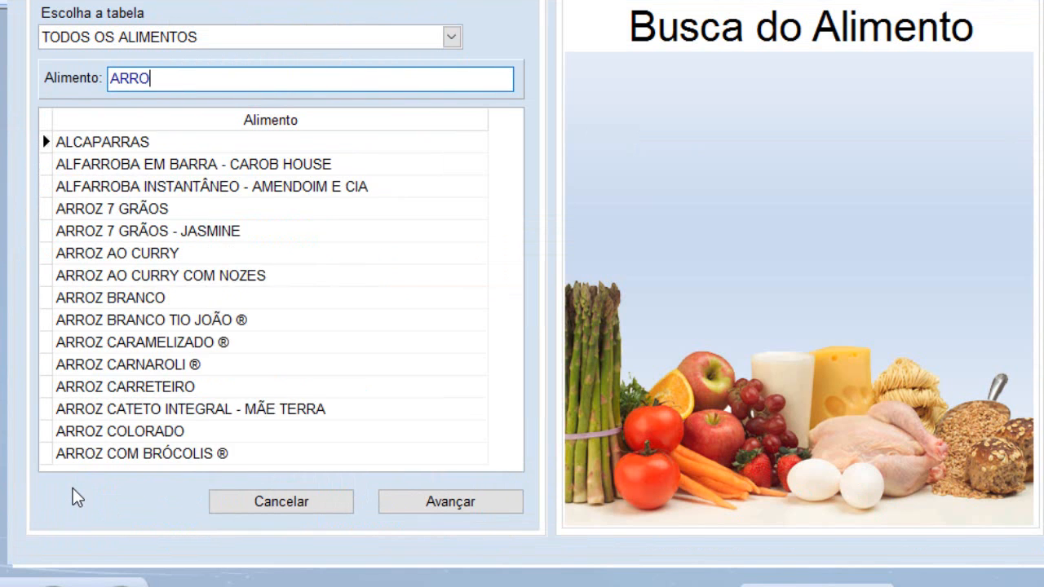
# - Choose ARROZ POLIDO COZIDO and insert it with the measure COLHER DE SOPA CHEIA and a quantity of 3
pyautogui.press('Down')
pyautogui.press('Down')
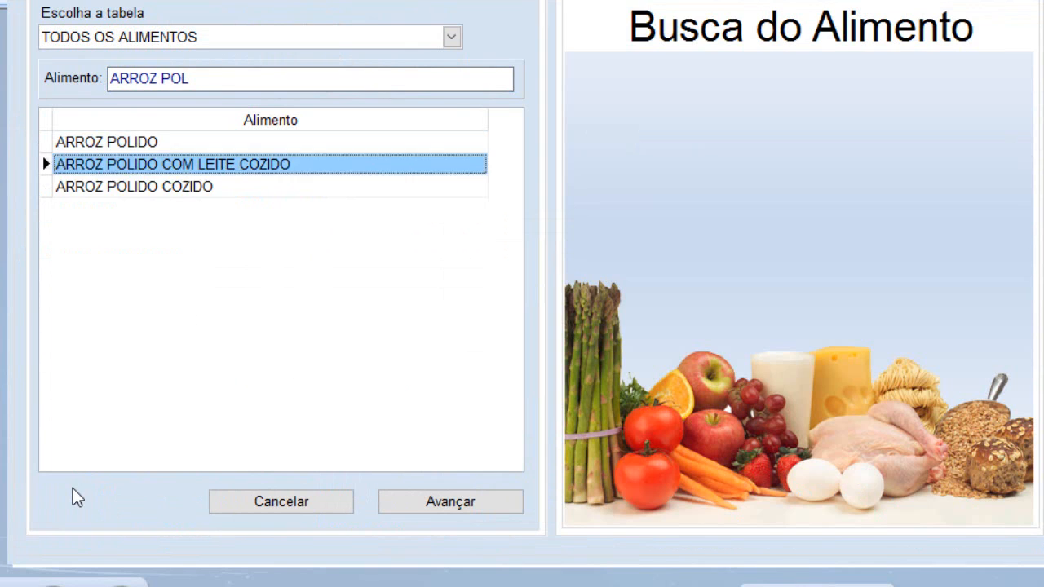
pyautogui.press('Return')
pyautogui.press('Return')
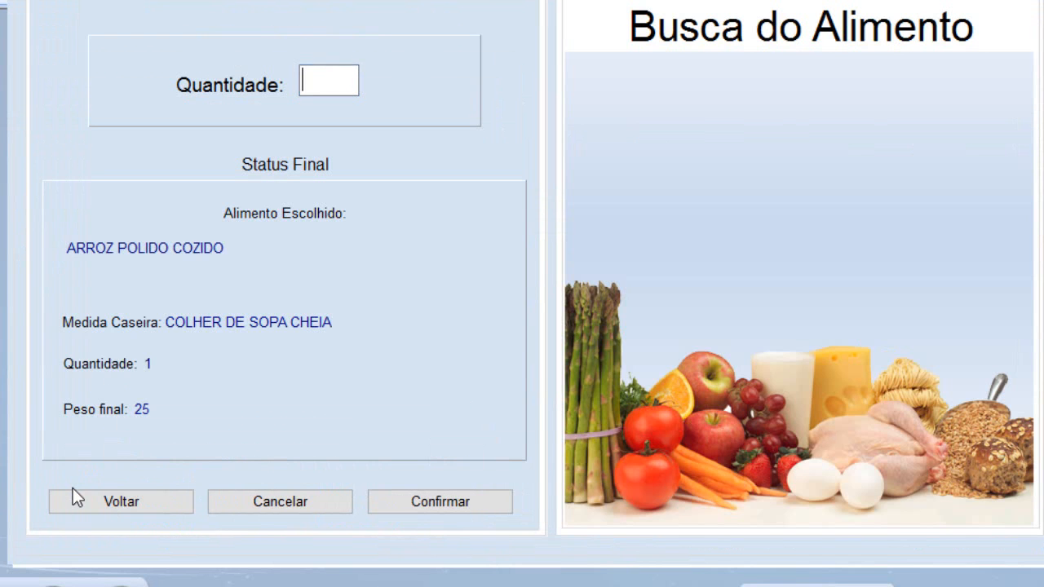
pyautogui.write('3')
pyautogui.press('Return')
# - Start inserting another food into Almoço, search for "FEIJÃO CA" and choose FEIJÃO CARIOCA, COZIDO
pyautogui.click(75, 496)
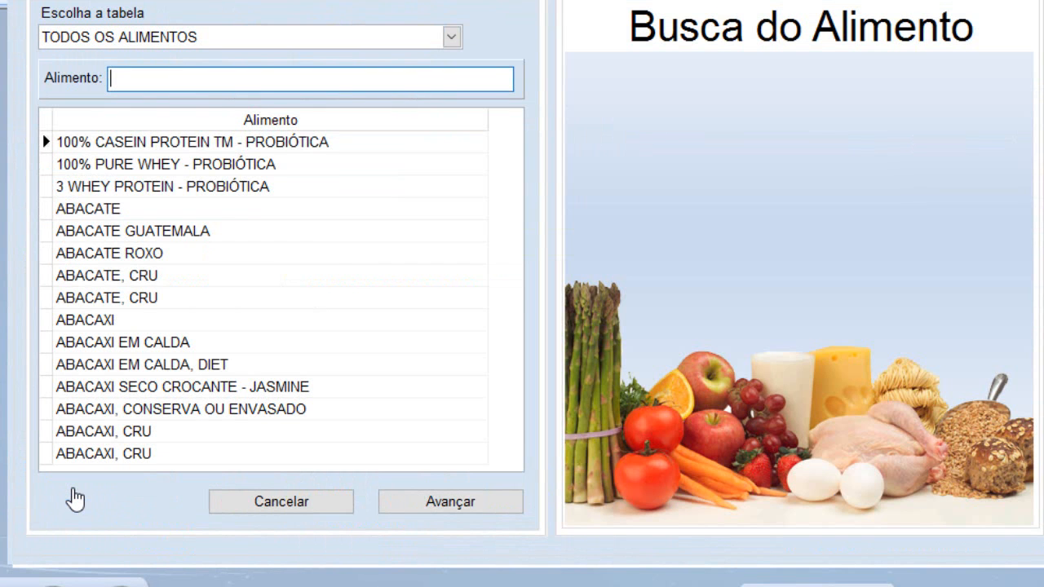
pyautogui.write('FEIJÃO CA')
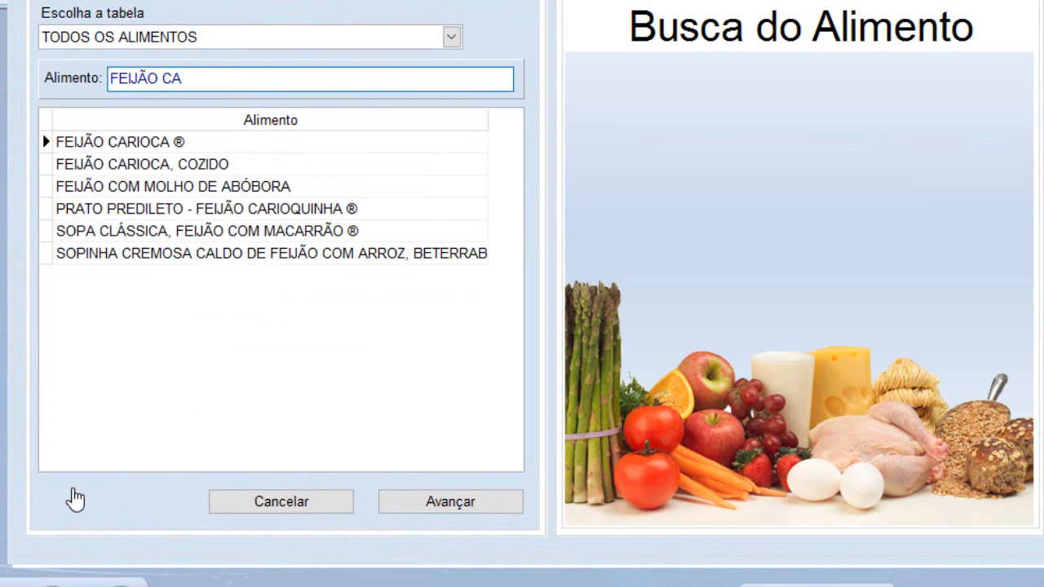
pyautogui.press('Down')
pyautogui.press('Down')
pyautogui.press('Return')
# - Use the household measure CONCHA PEQUENA RASA with a quantity of 2 and confirm the cooked carioca beans
pyautogui.press('Down')
pyautogui.press('Down')
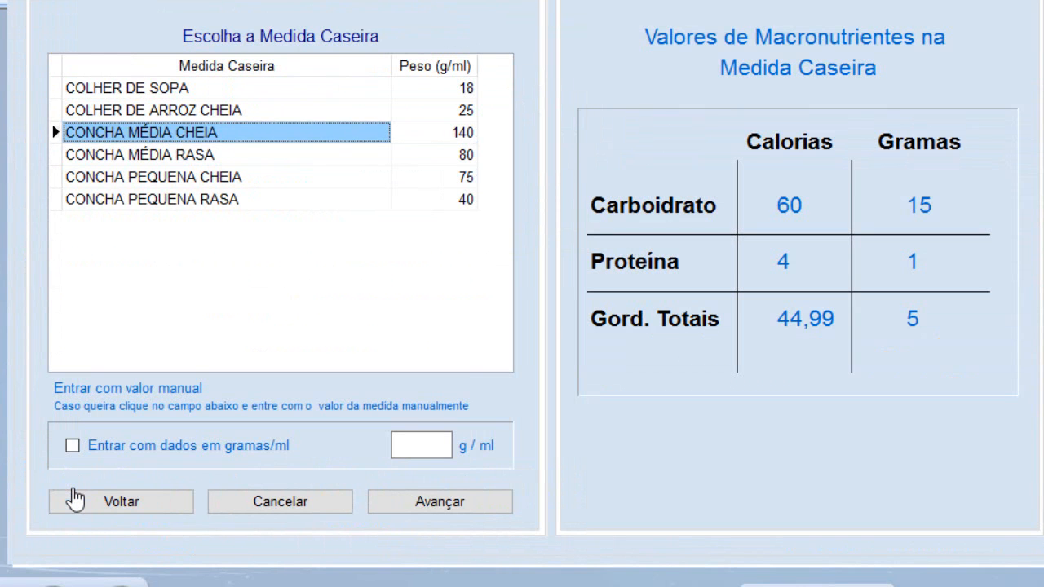
pyautogui.press('Down')
pyautogui.press('Down')
pyautogui.press('Down')
pyautogui.press('Return')
pyautogui.write('2')
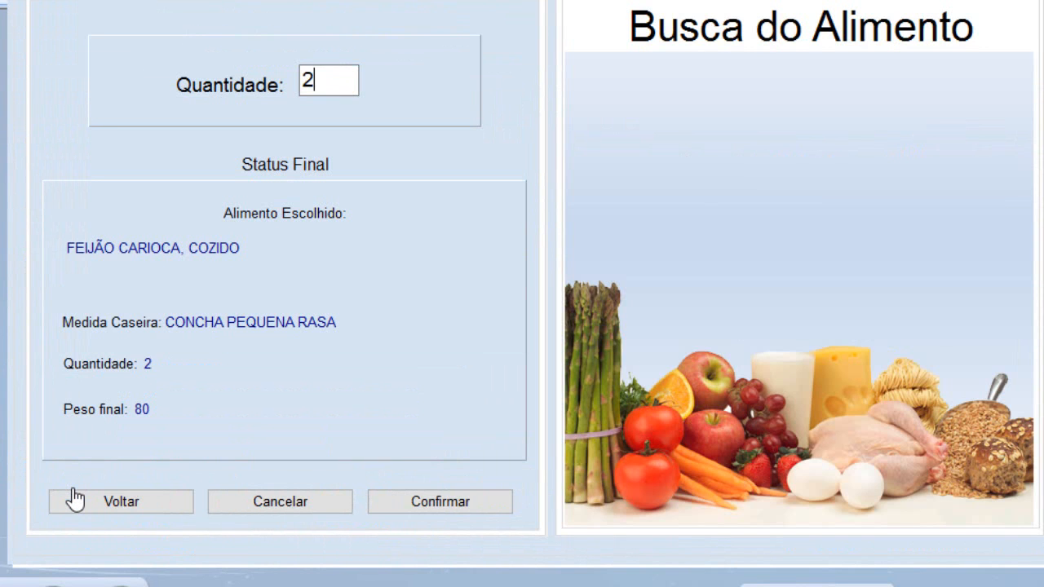
pyautogui.press('Return')
# - Search for "BIFE AC" and insert BIFE ACEBOLADO SIMPLES into Almoço with the measure BIFE MÉDIO and a quantity of 2
pyautogui.click(74, 498)
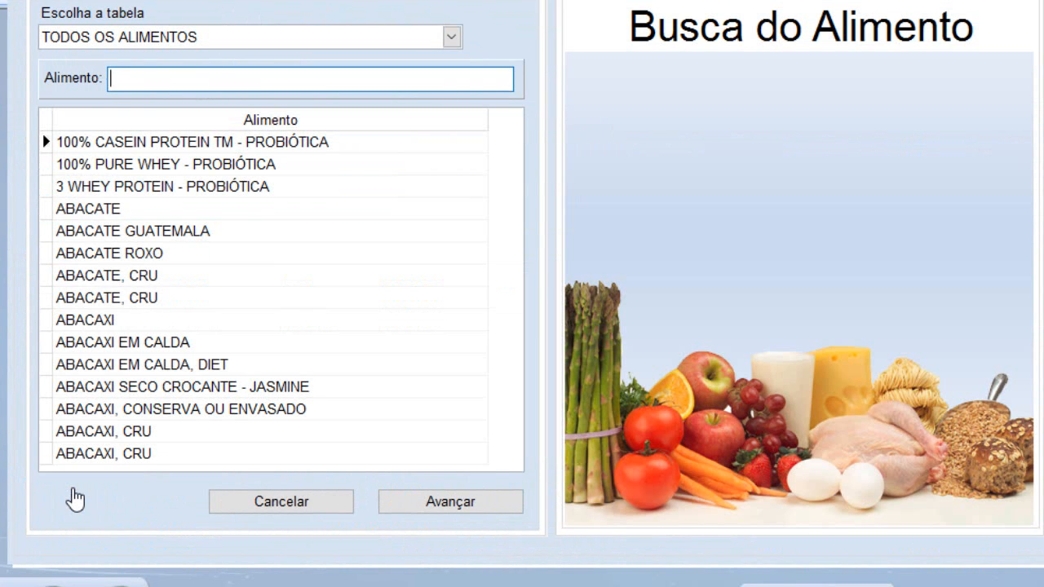
pyautogui.write('BIFE AC')
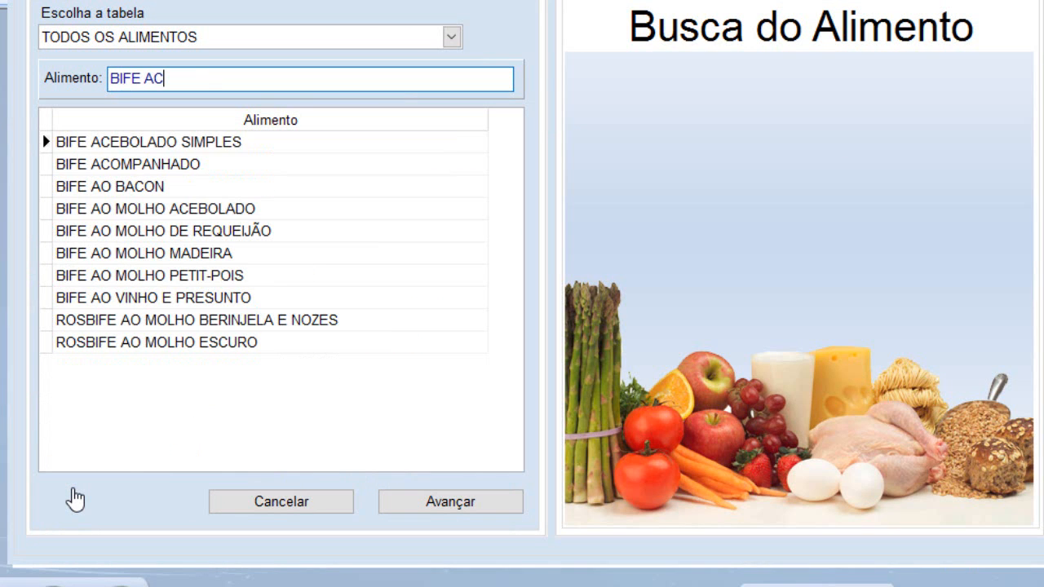
pyautogui.click(136, 142)
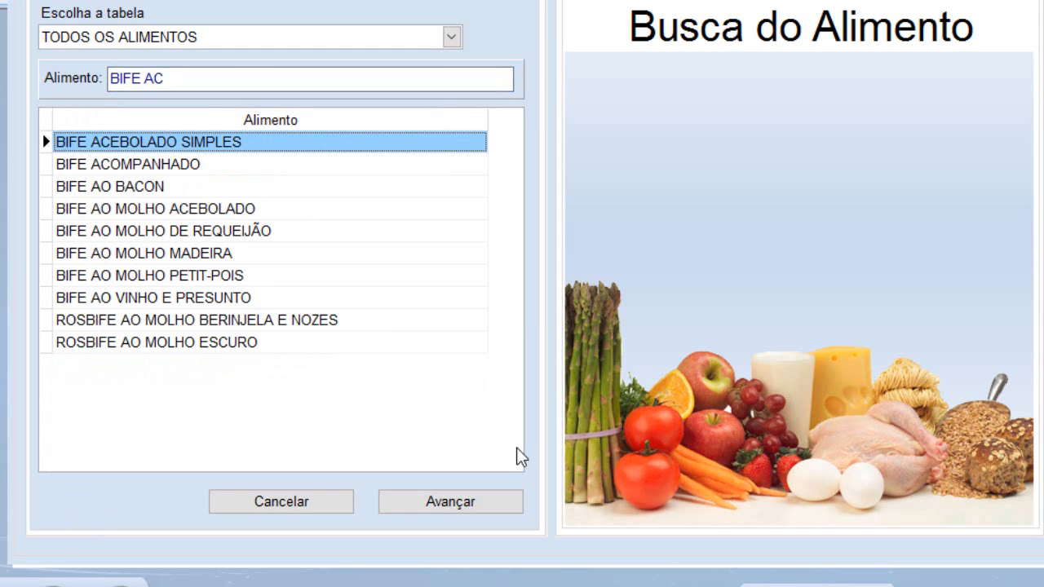
pyautogui.click(497, 501)
pyautogui.click(497, 501)
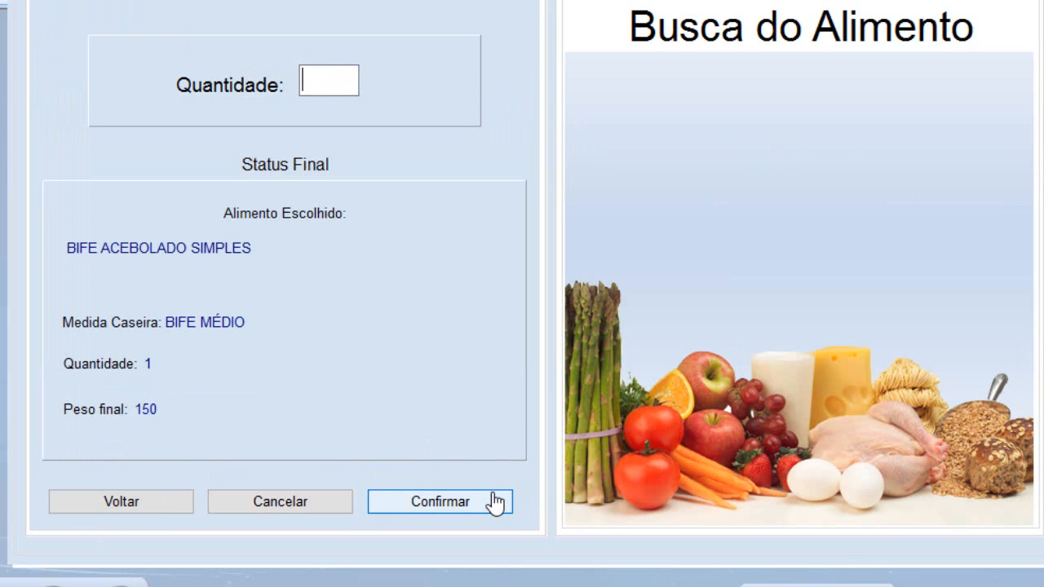
pyautogui.write('2')
pyautogui.click(495, 502)
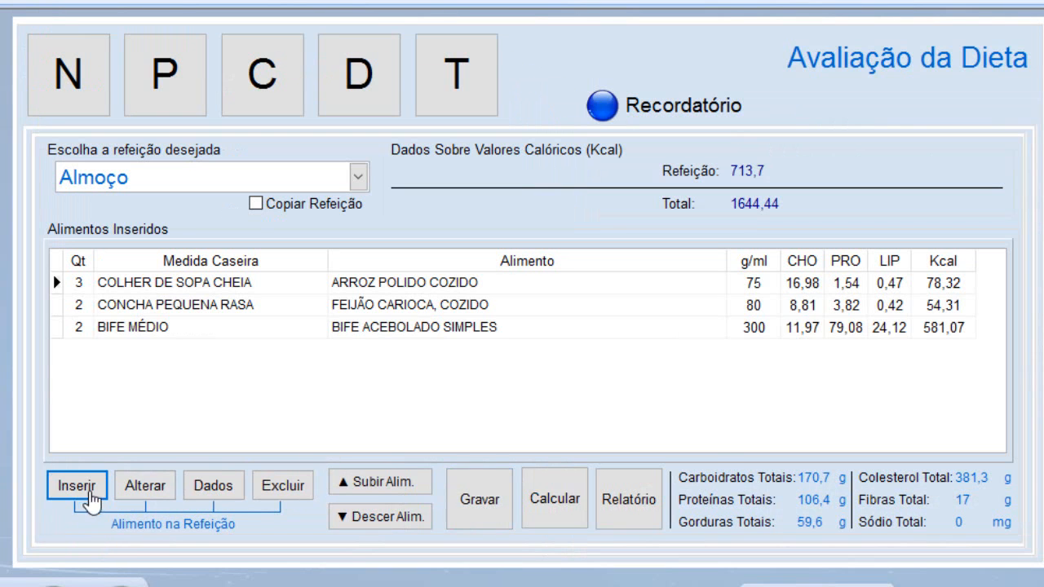
# - Start inserting another food into Almoço and search all food tables for "REPOLHO"
pyautogui.click(81, 494)
pyautogui.write('RE')
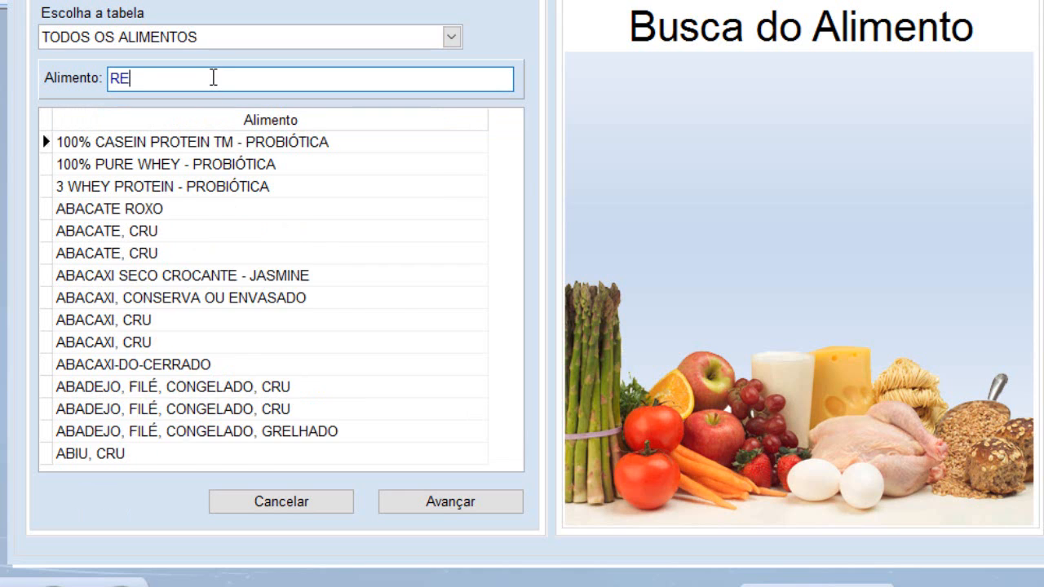
pyautogui.press('BackSpace')
pyautogui.write('EPOLHO')
# - Choose REPOLHO COZIDO and insert it with the measure COLHER DE SOPA CHEIA and a quantity of 1
pyautogui.press('Down')
pyautogui.press('Down')
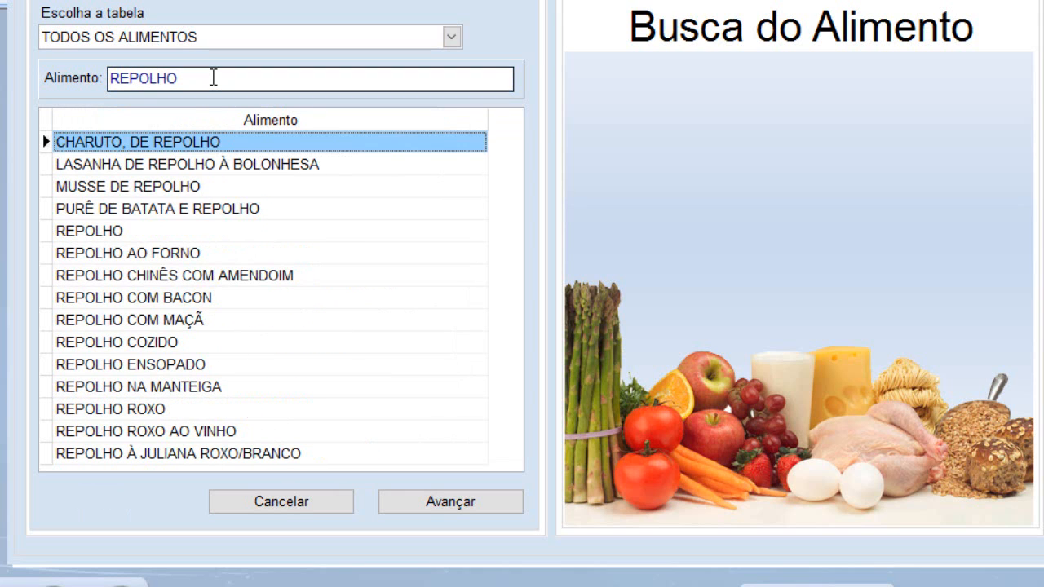
pyautogui.press('Down')
pyautogui.press('Down')
pyautogui.press('Down')
pyautogui.press('Down')
pyautogui.press('Down')
pyautogui.press('Down')
pyautogui.press('Down')
pyautogui.press('Down')
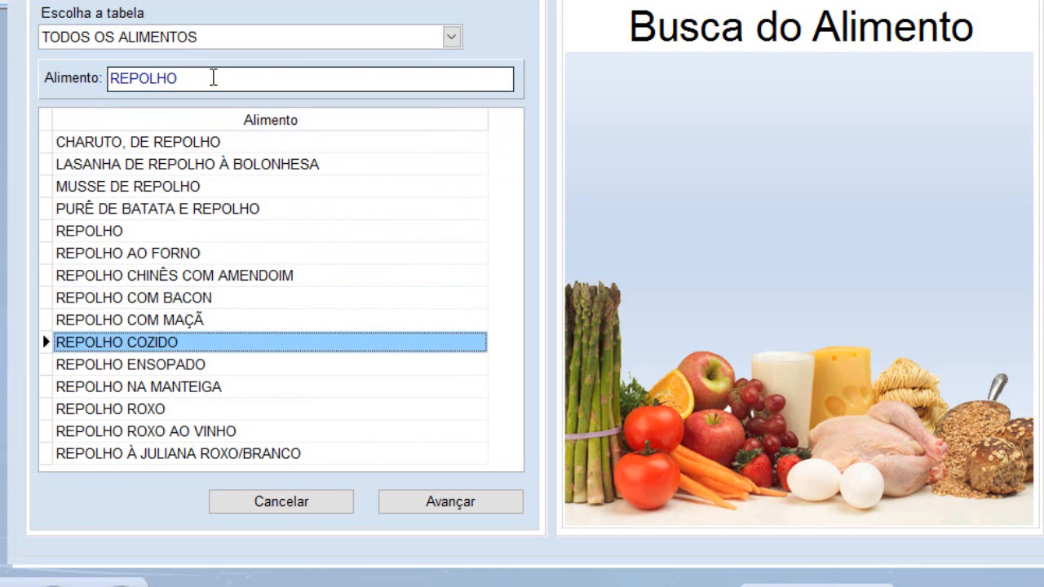
pyautogui.press('Return')
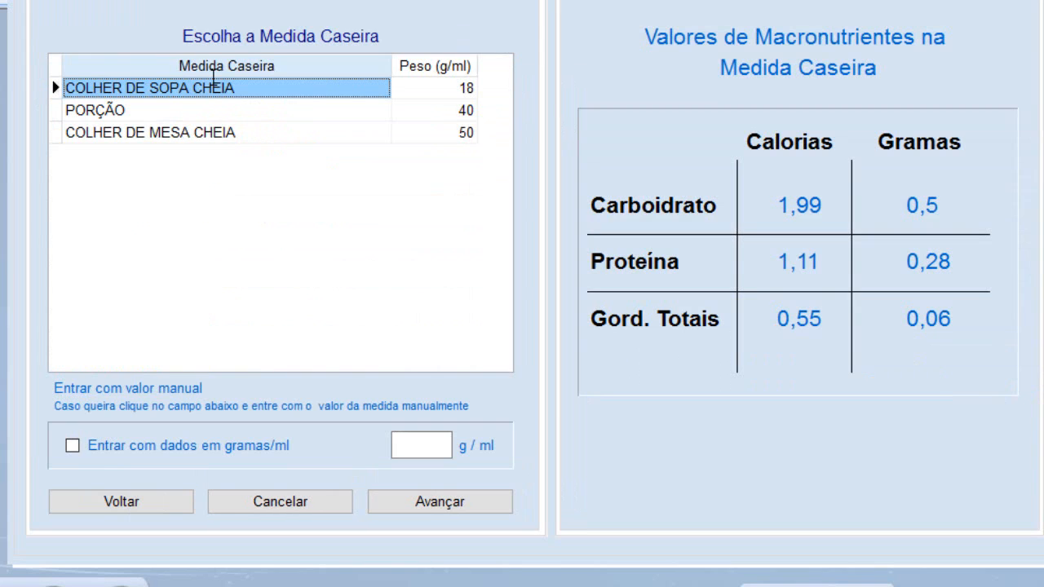
pyautogui.press('Return')
pyautogui.press('Return')
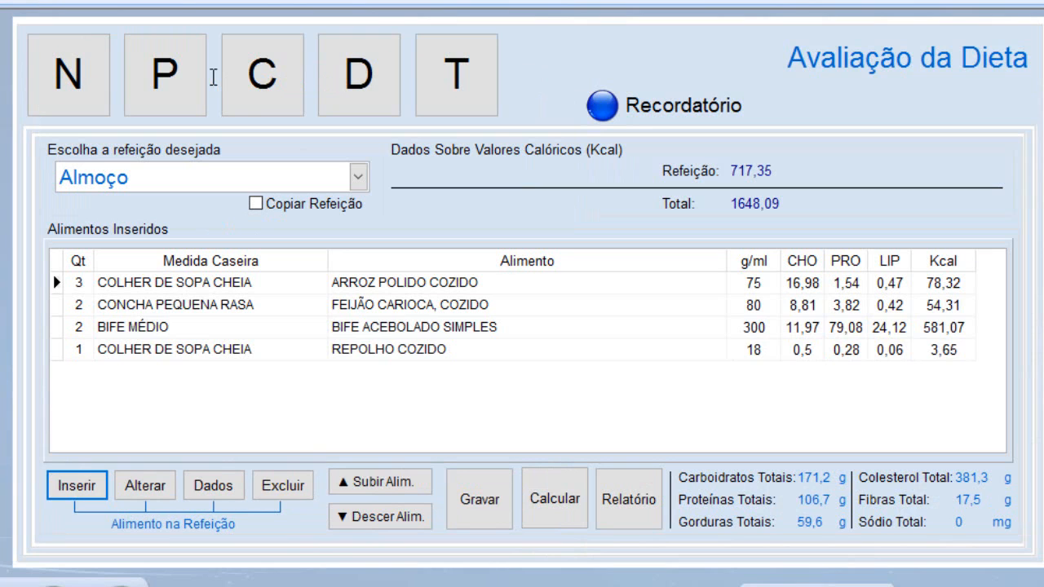
# - Switch the meal to Lanche da Tarde 1 and search all food tables for "BOLO DE" to insert a food
pyautogui.click(360, 178)
pyautogui.click(147, 277)
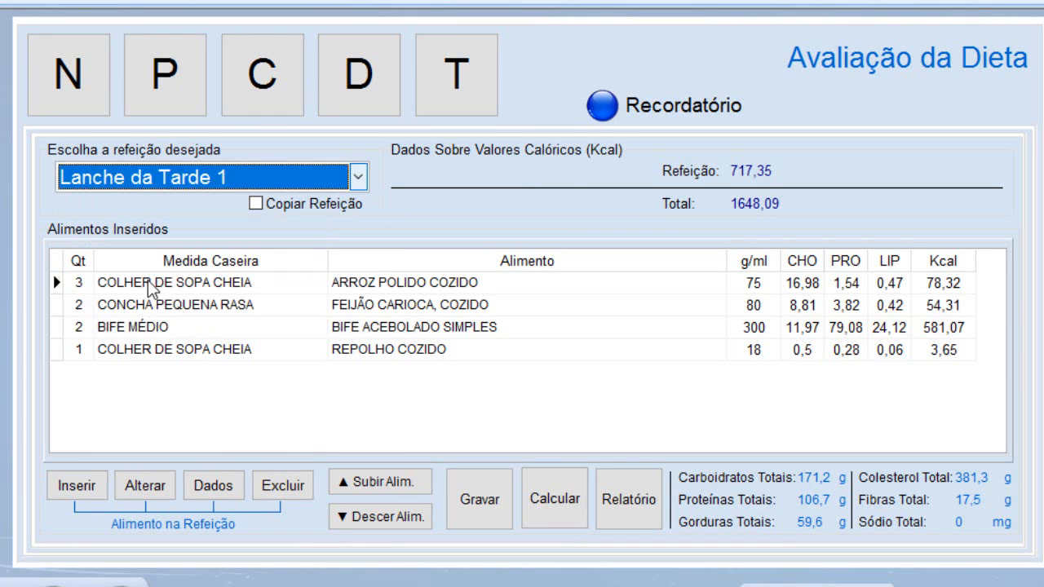
pyautogui.click(77, 489)
pyautogui.write('B')
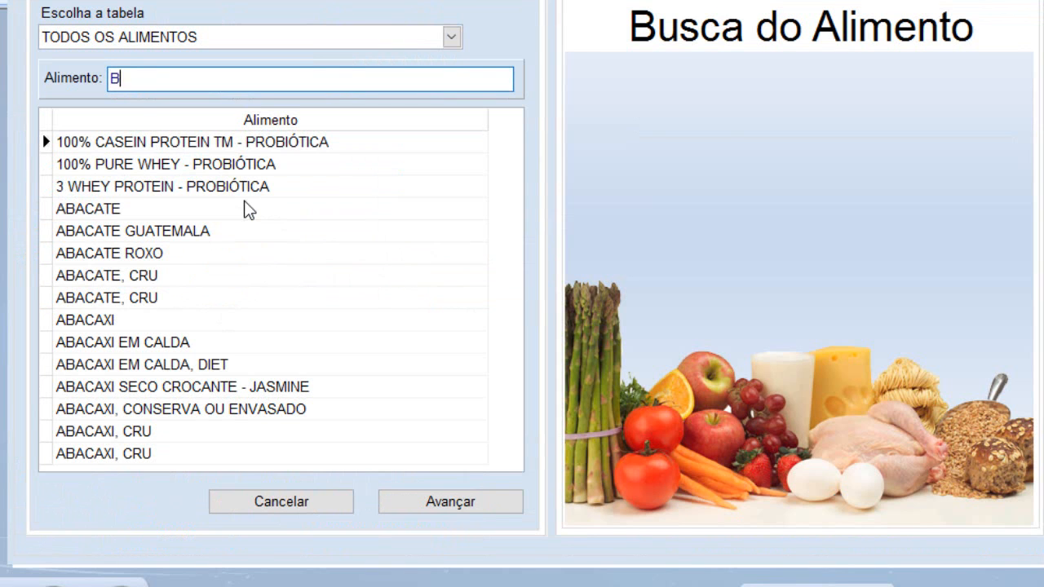
pyautogui.write('OLO DE')
# - Choose BOLO DE CENOURA and insert it with the measure FATIA GRANDE and a quantity of 1
pyautogui.press('Tab')
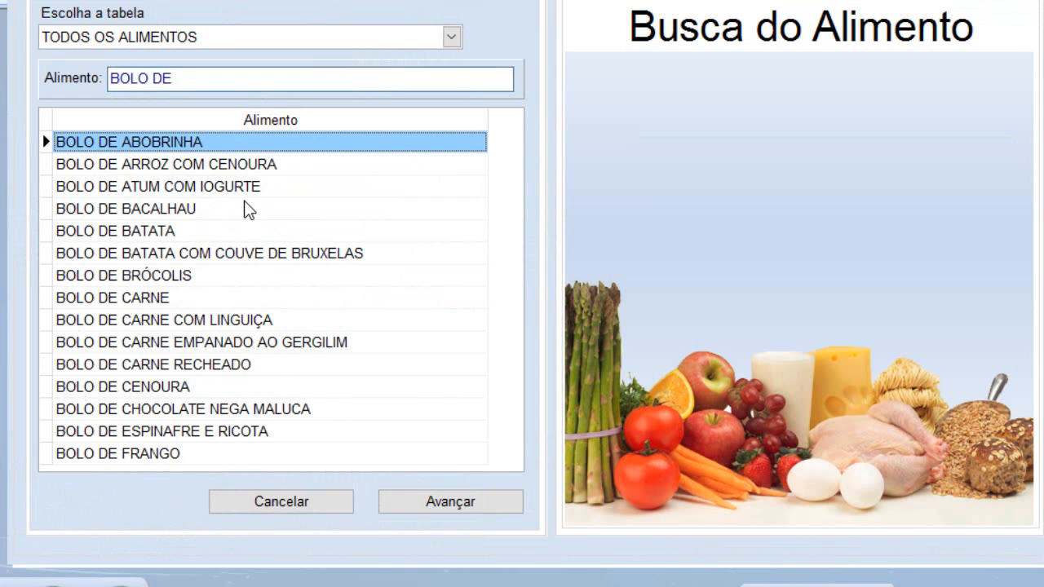
pyautogui.press('Down')
pyautogui.press('Down')
pyautogui.press('Down')
pyautogui.press('Down')
pyautogui.press('Down')
pyautogui.press('Down')
pyautogui.press('Down')
pyautogui.press('Down')
pyautogui.press('Down')
pyautogui.press('Down')
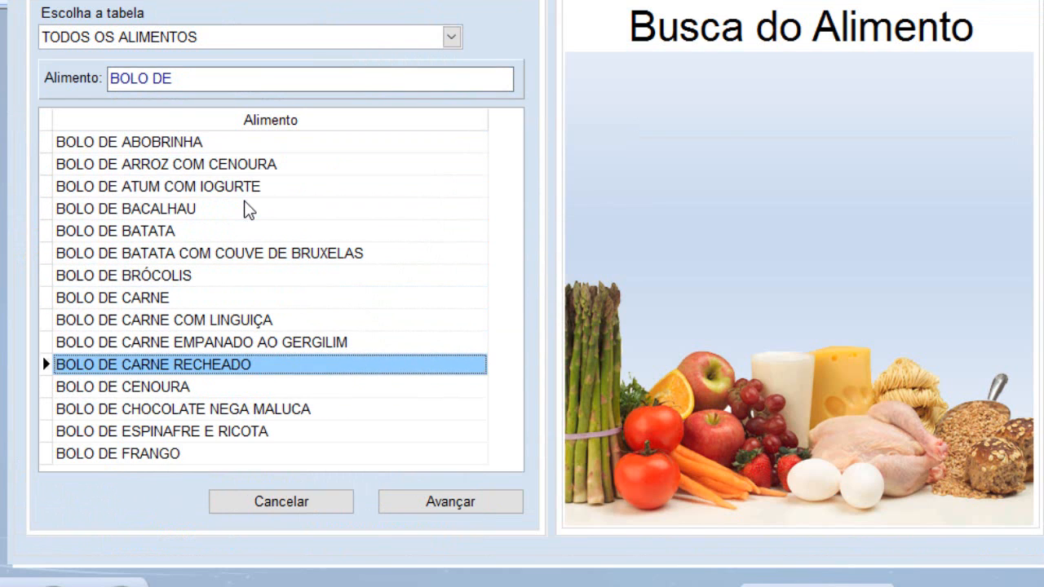
pyautogui.press('Down')
pyautogui.press('Return')
pyautogui.press('Return')
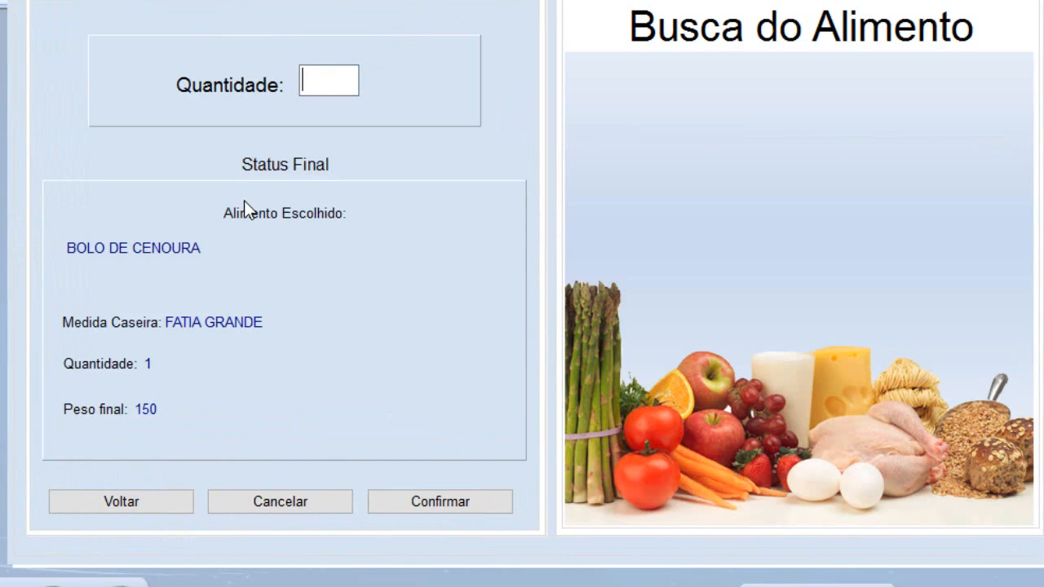
pyautogui.write('1')
pyautogui.press('Return')
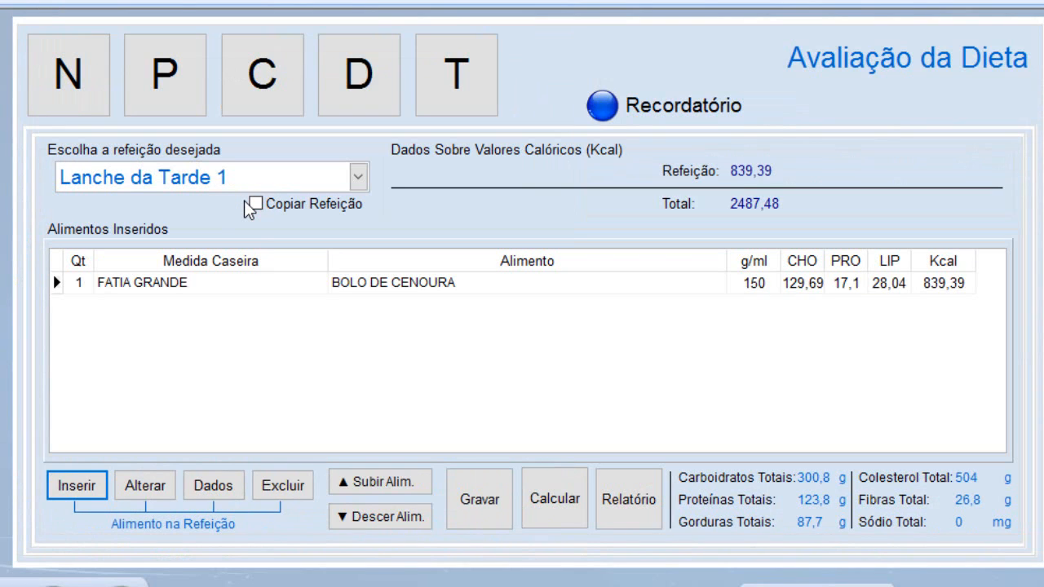
pyautogui.click(358, 178)
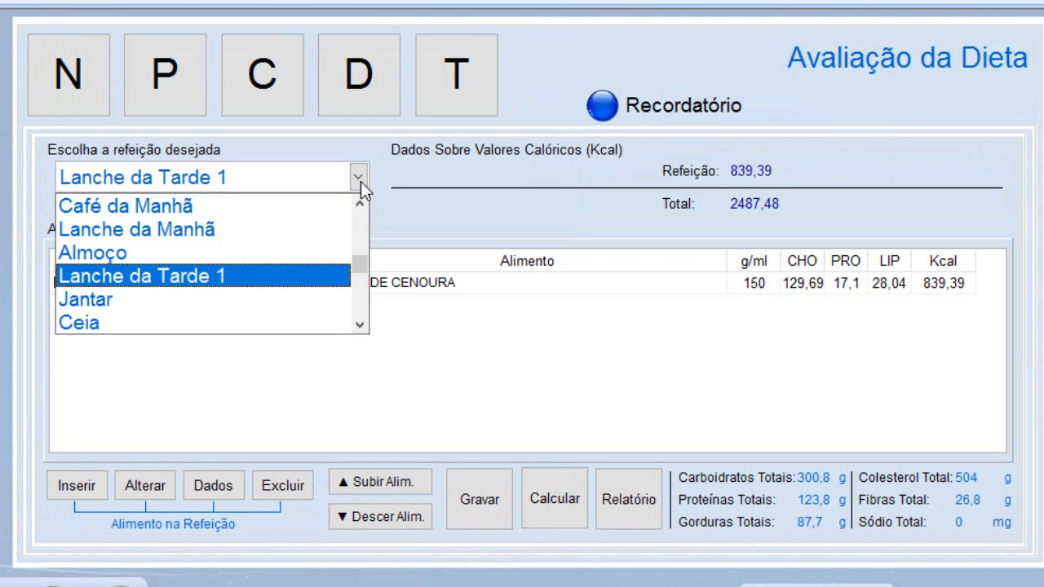
pyautogui.click(155, 298)
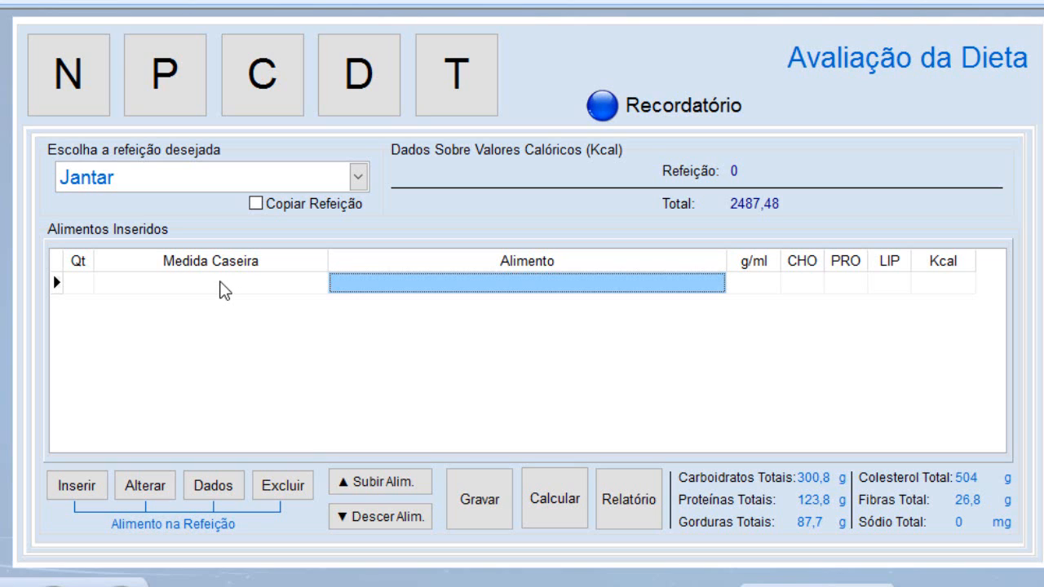
pyautogui.click(87, 489)
# - Open the Almoço meal and copy its foods to Jantar
pyautogui.click(358, 177)
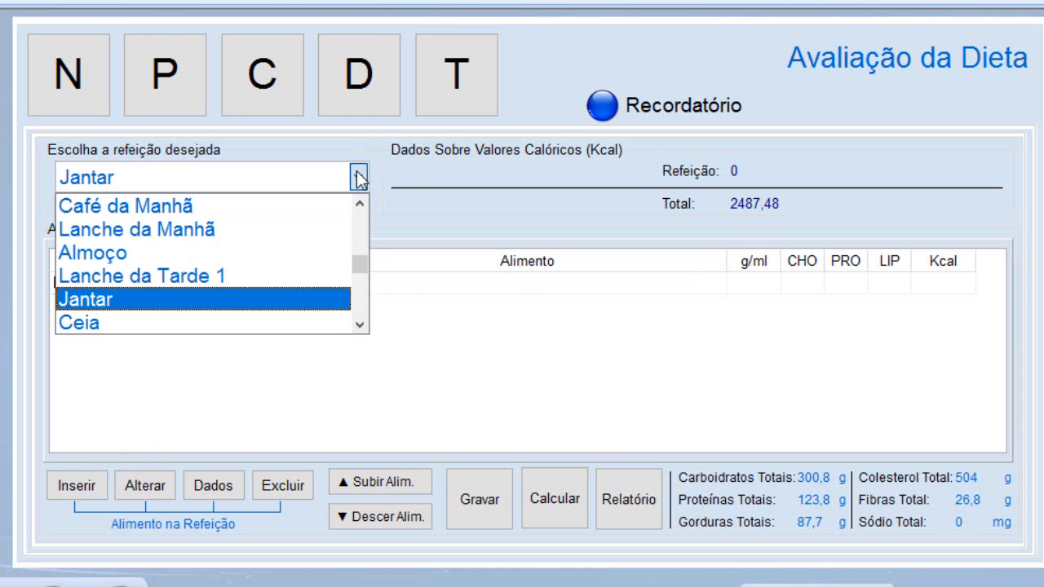
pyautogui.click(140, 252)
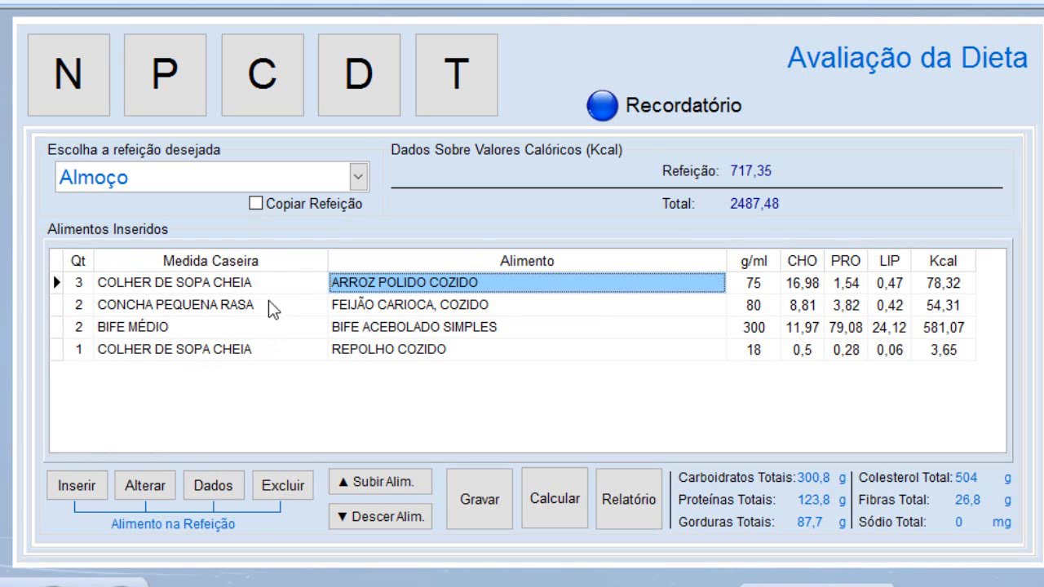
pyautogui.click(256, 204)
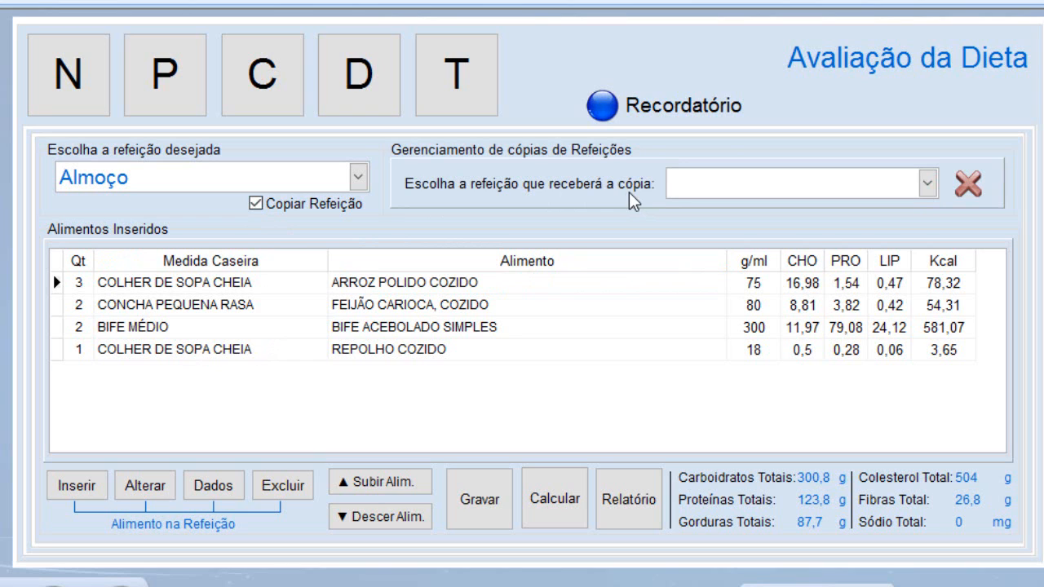
pyautogui.click(927, 183)
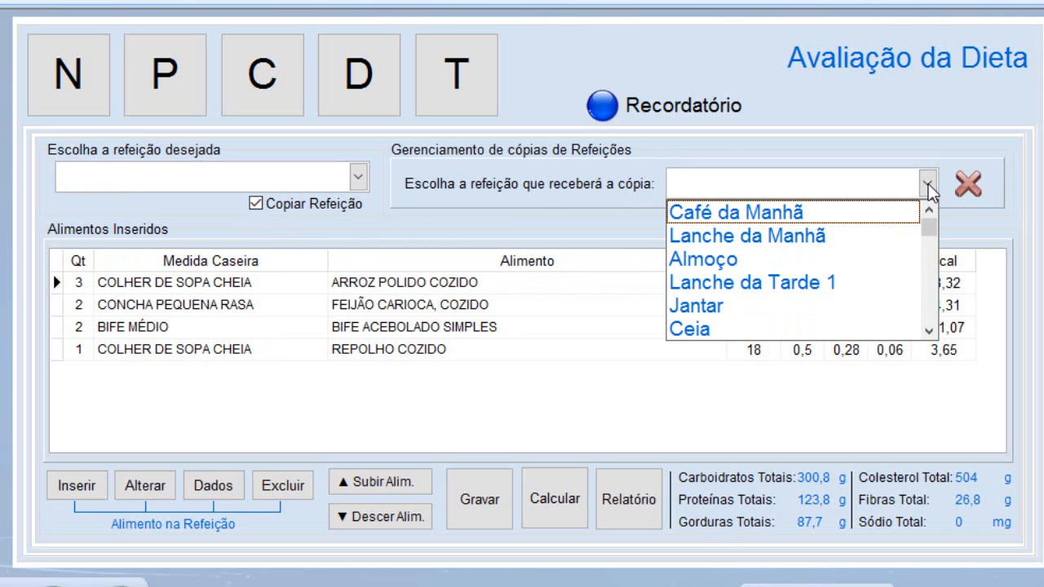
pyautogui.click(724, 309)
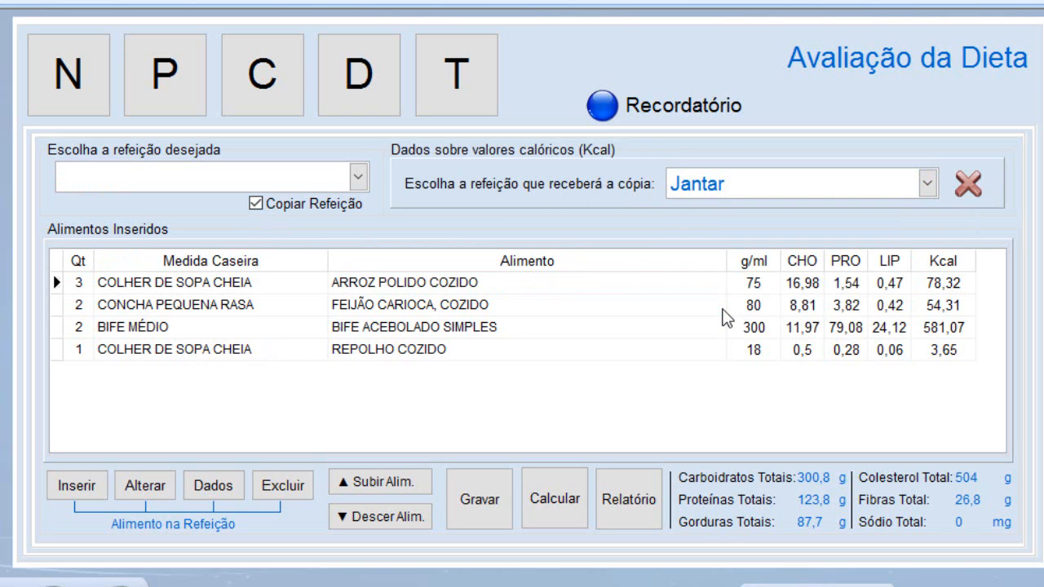
# - Switch the meal to Jantar and change BIFE ACEBOLADO SIMPLES to a quantity of 1 with the measure BIFE MÉDIO
pyautogui.click(357, 177)
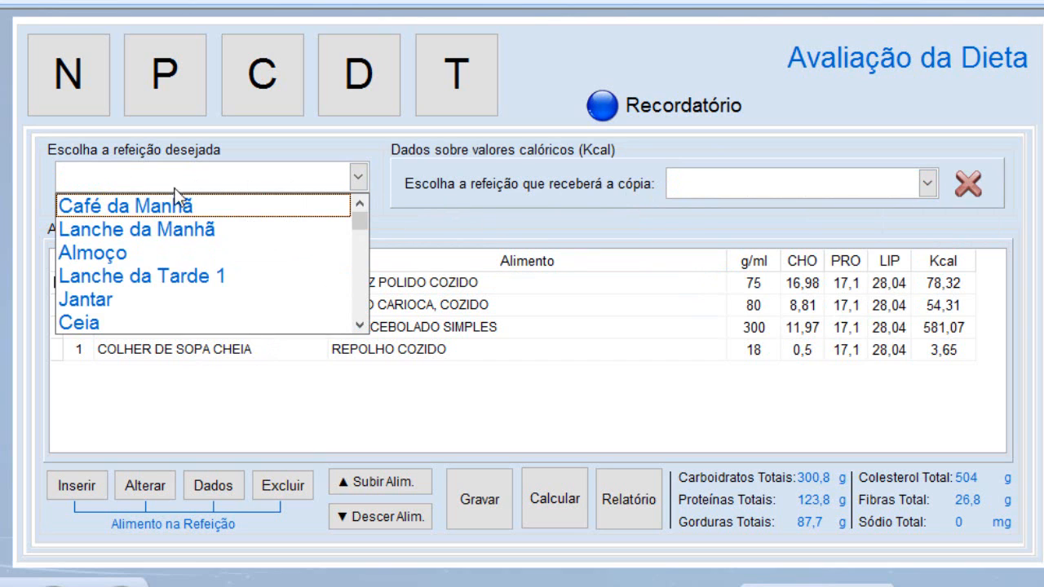
pyautogui.click(86, 300)
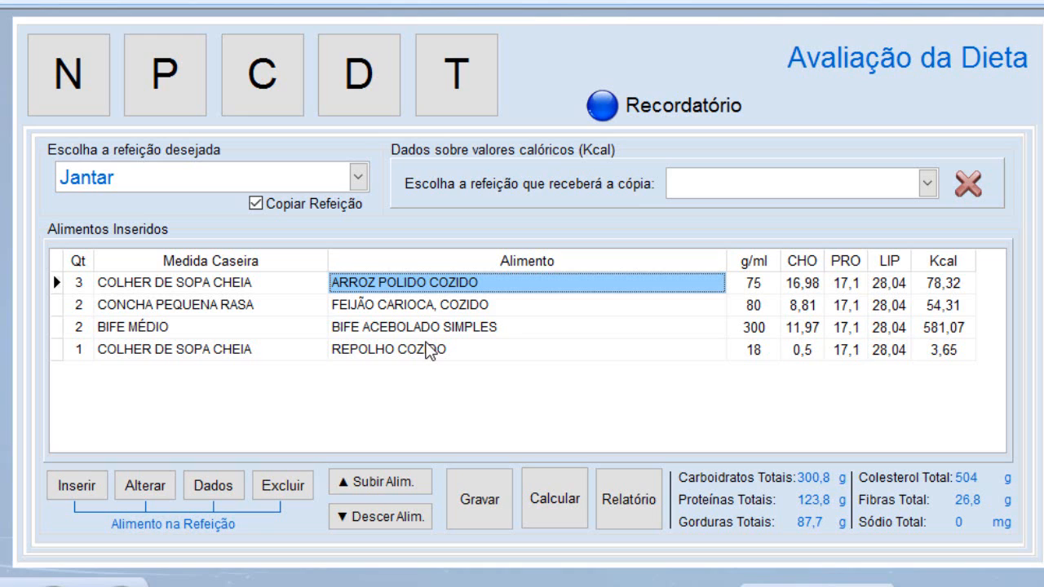
pyautogui.doubleClick(152, 331)
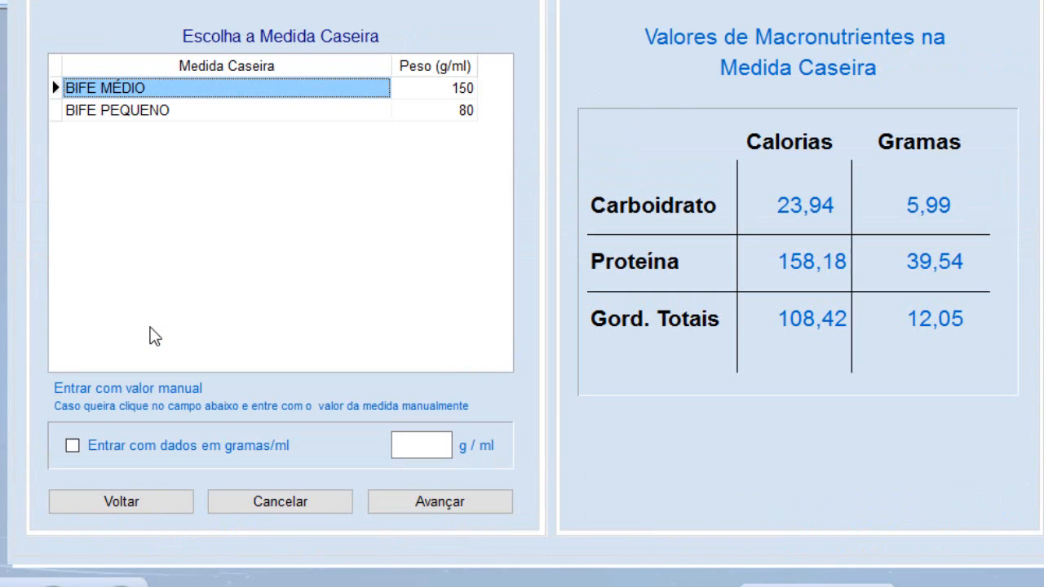
pyautogui.click(97, 91)
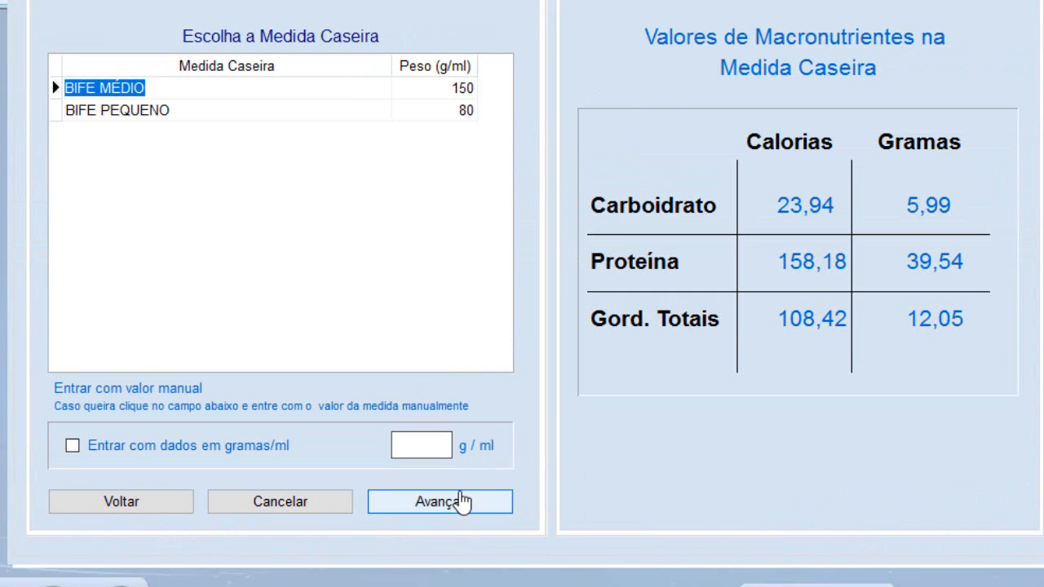
pyautogui.click(462, 501)
pyautogui.click(346, 72)
pyautogui.write('1')
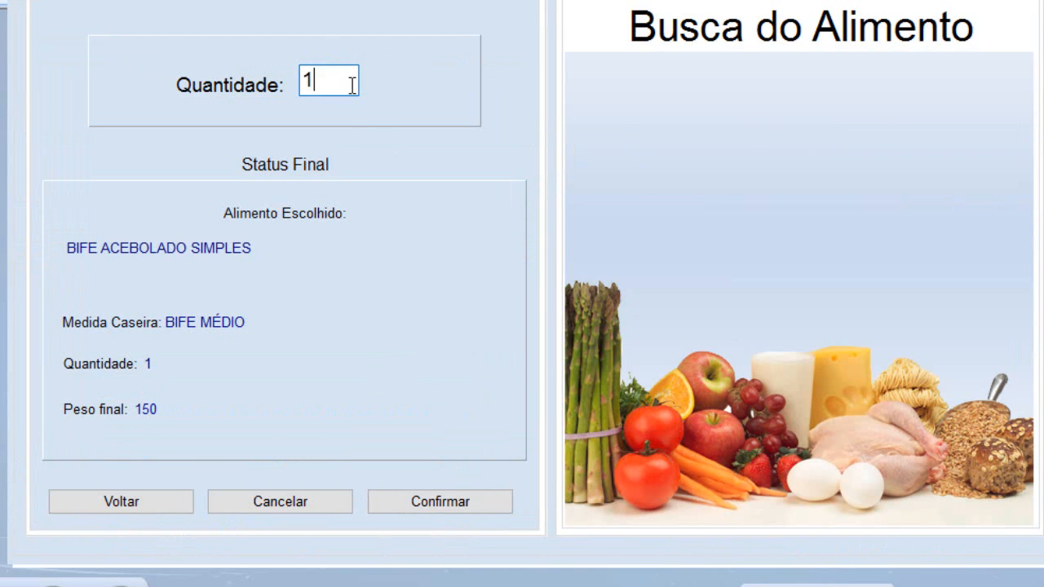
pyautogui.click(465, 507)
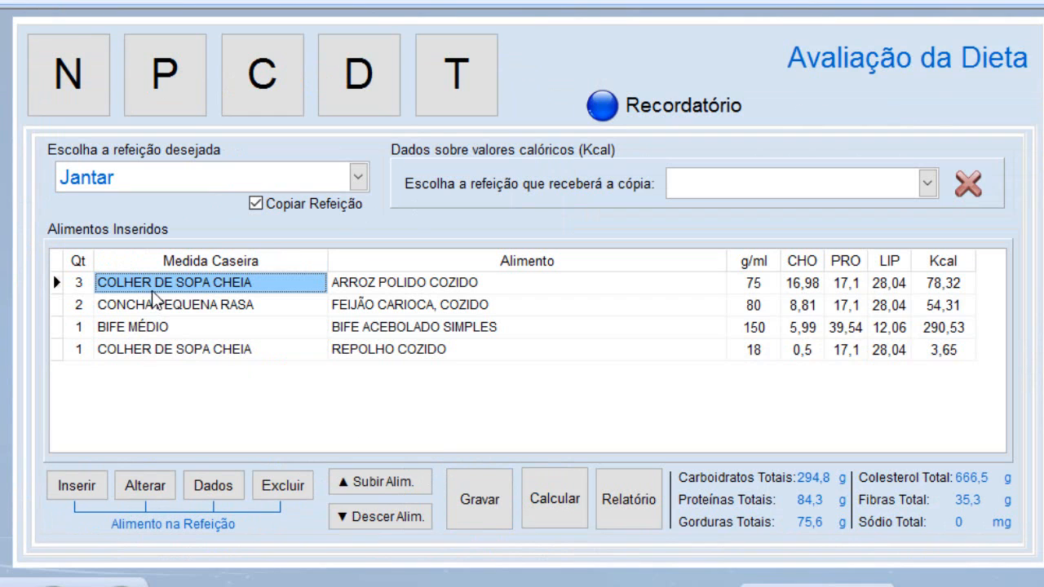
# - Switch the meal to Ceia and search all food tables for "IOGURTE" to insert a food
pyautogui.click(359, 177)
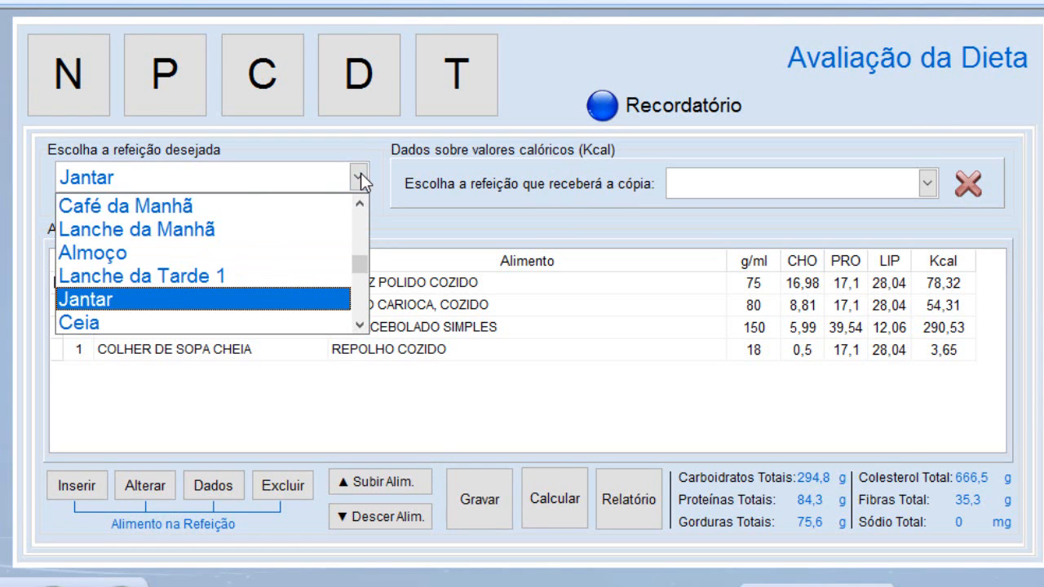
pyautogui.click(102, 321)
pyautogui.click(88, 486)
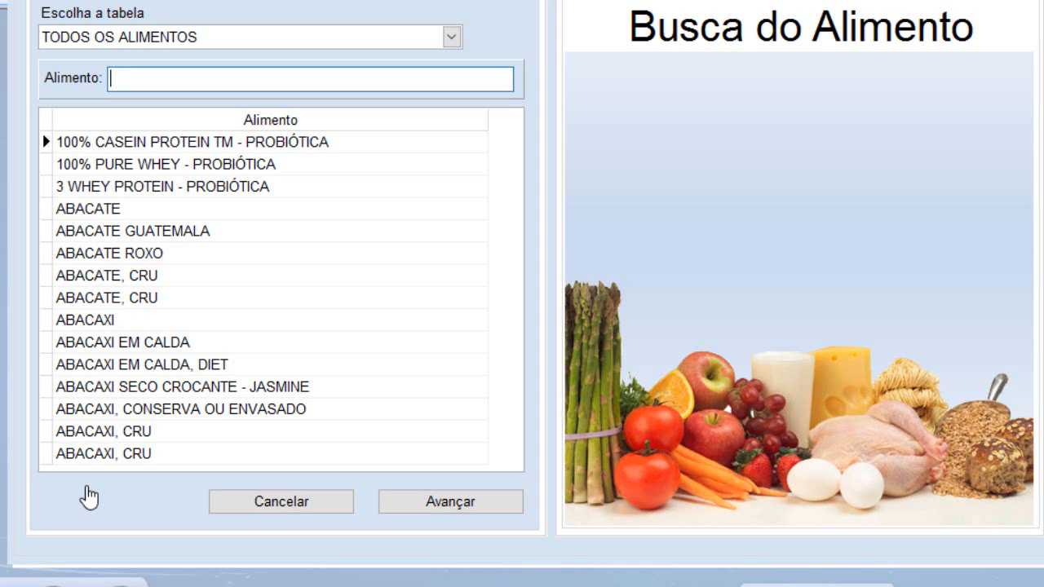
pyautogui.write('IOGURTE')
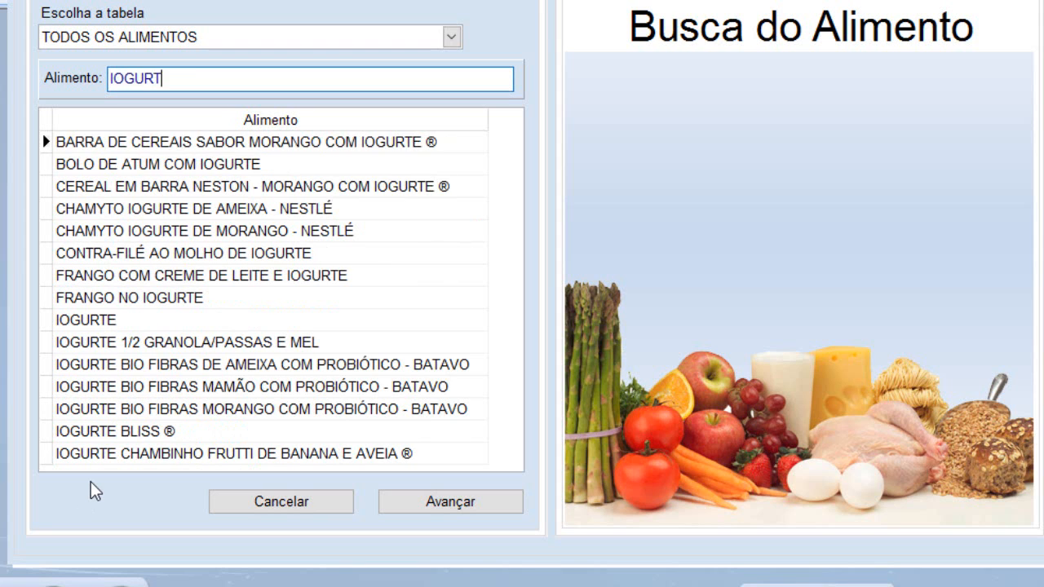
# - Choose the plain IOGURTE entry and insert it with the measure UNIDADE COMERCIAL and a quantity of 1
pyautogui.press('Tab')
pyautogui.press('Down')
pyautogui.press('Down')
pyautogui.press('Down')
pyautogui.press('Down')
pyautogui.press('Down')
pyautogui.press('Down')
pyautogui.press('Down')
pyautogui.press('Down')
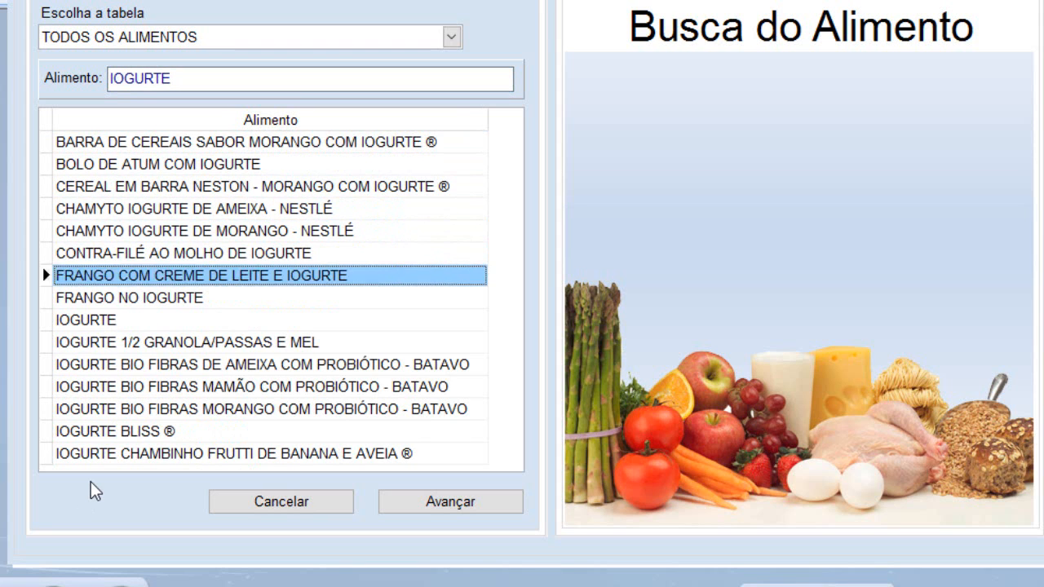
pyautogui.press('Return')
pyautogui.press('Return')
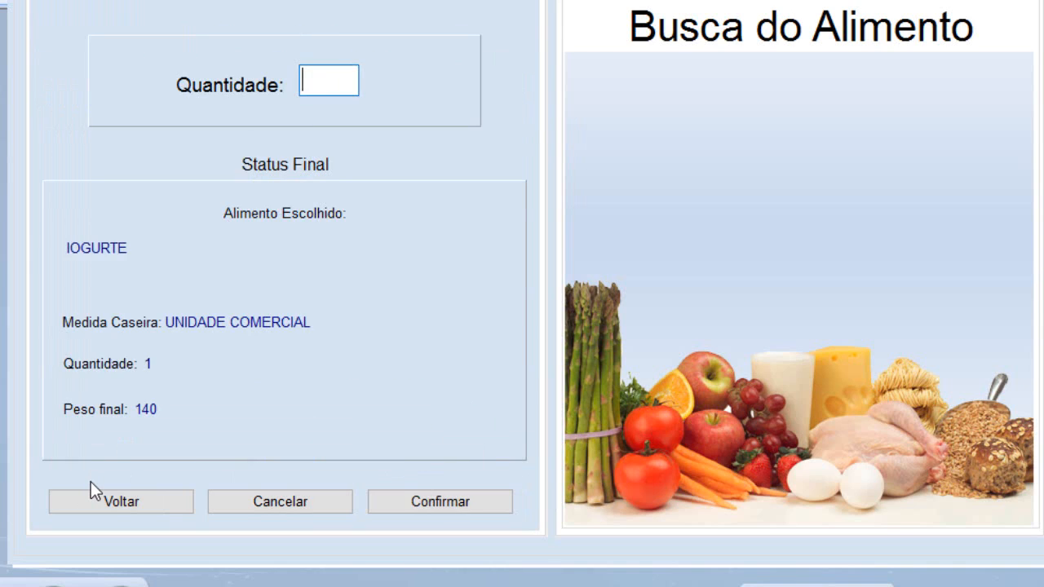
pyautogui.write('1')
pyautogui.press('Return')
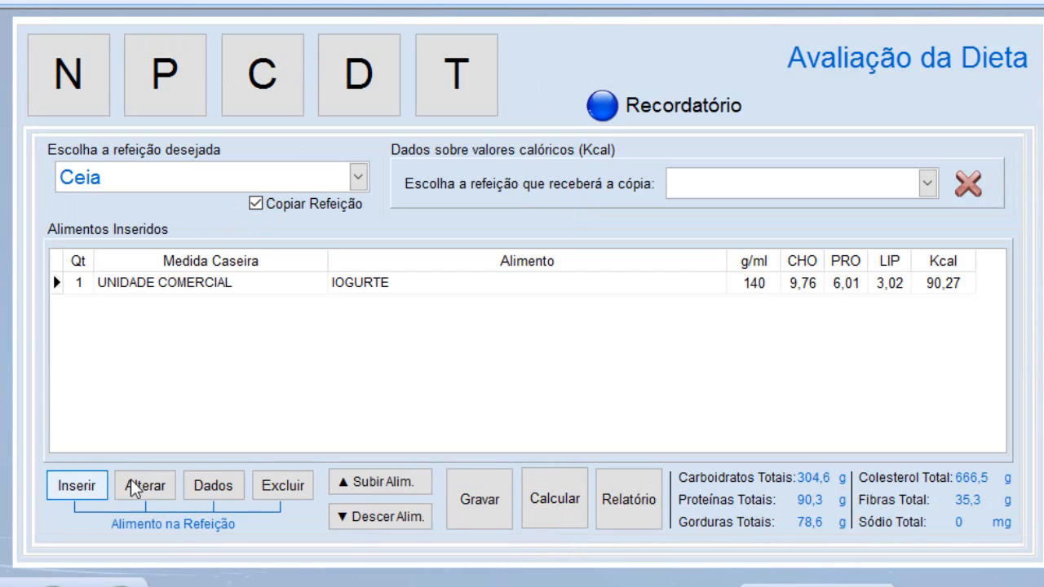
# - Dismiss the meal copy option and switch the displayed meal to Café da Manhã
pyautogui.click(968, 186)
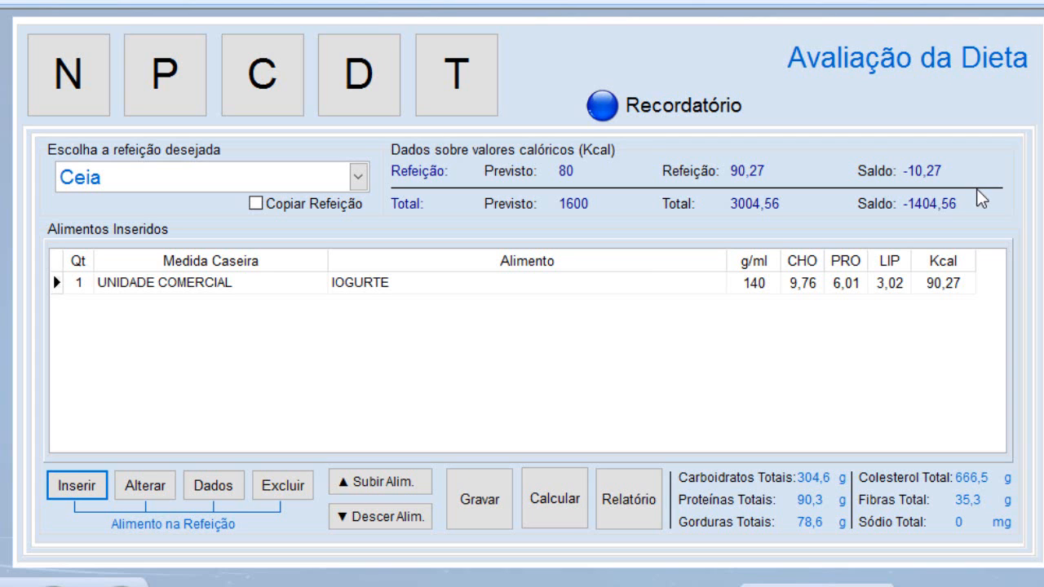
pyautogui.click(358, 176)
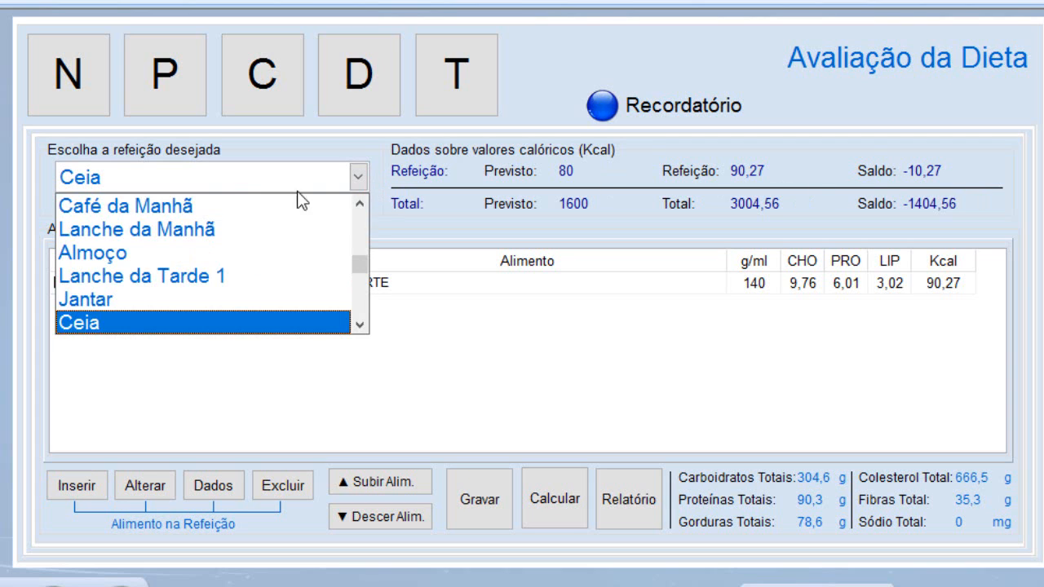
pyautogui.click(218, 204)
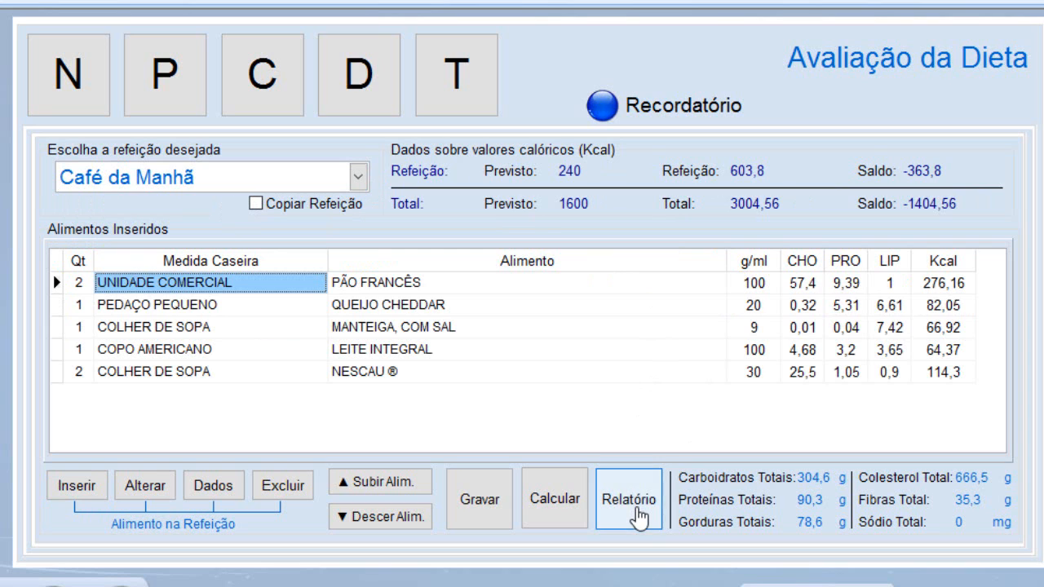
# - Generate the diet foods report without Kcal and carbohydrate data and review the foods listed for every meal
pyautogui.click(634, 512)
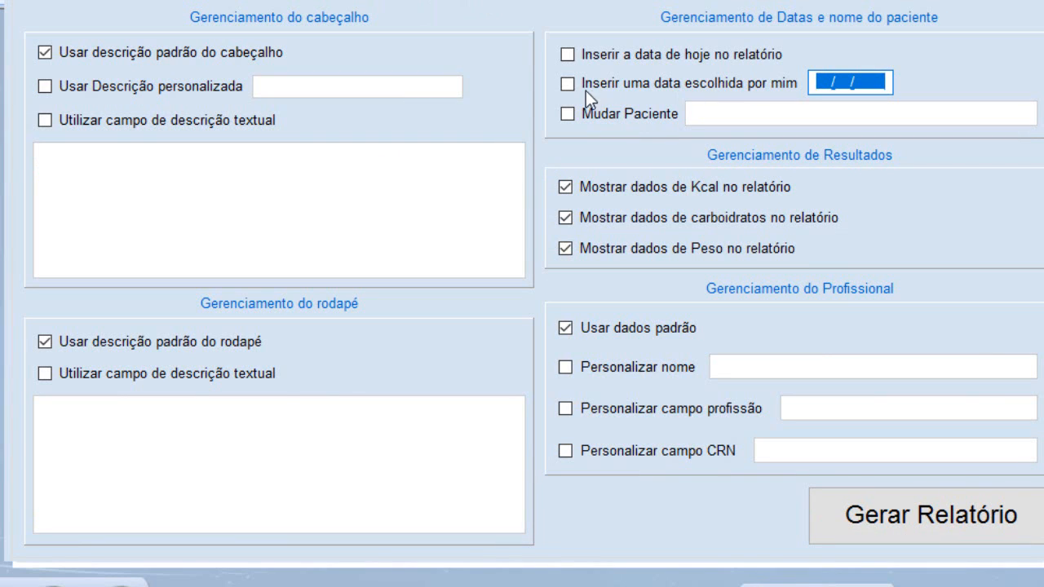
pyautogui.click(564, 196)
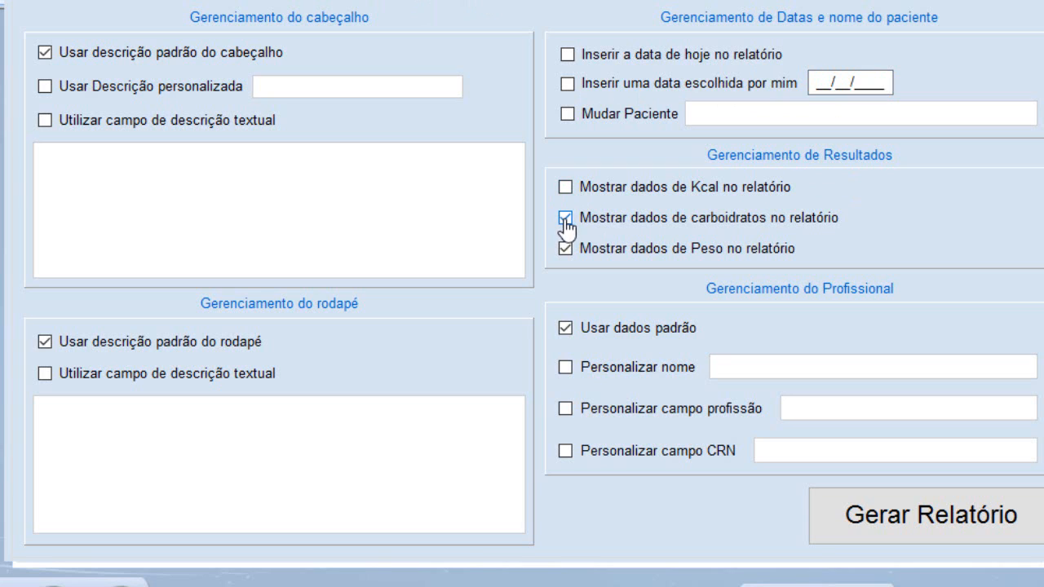
pyautogui.click(564, 219)
pyautogui.click(880, 520)
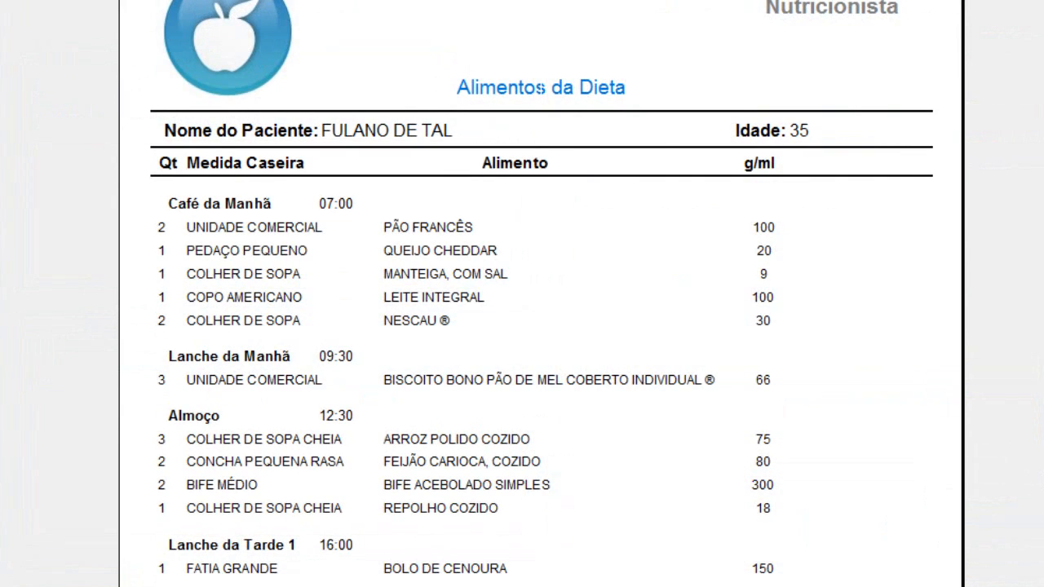
pyautogui.scroll(-4, 542, 294)
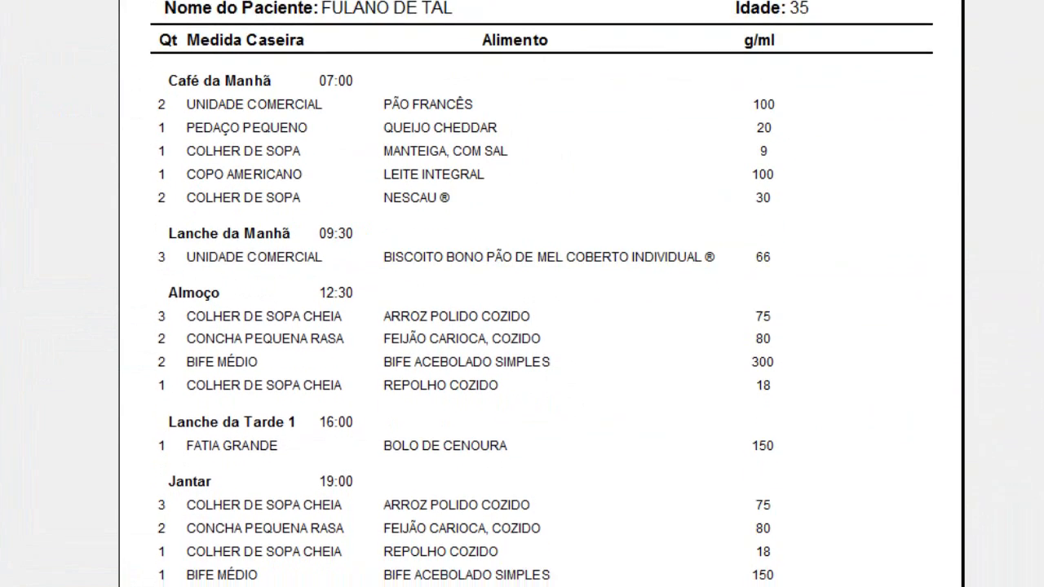
pyautogui.scroll(-5, 541, 294)
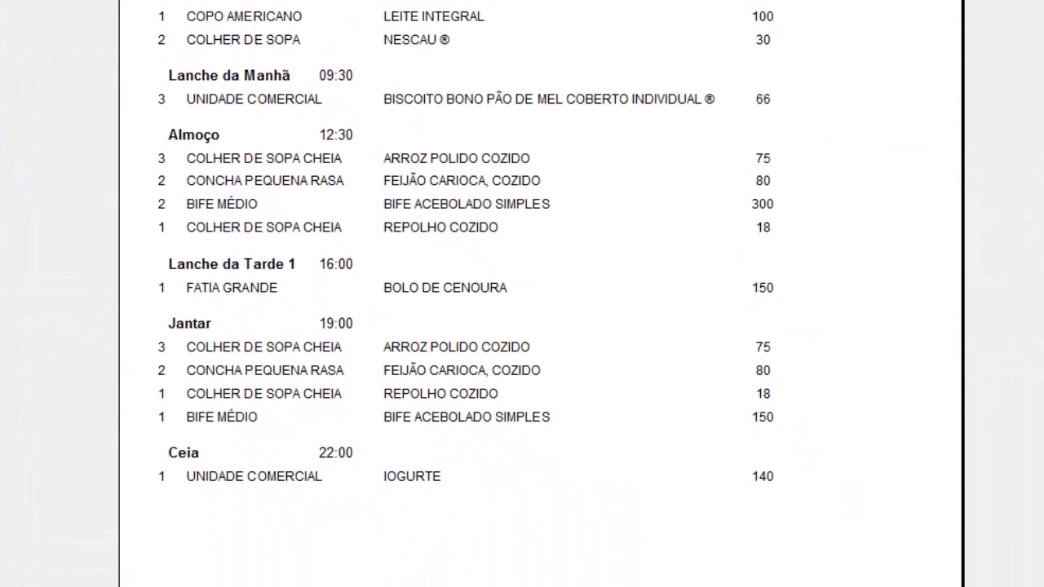
pyautogui.scroll(-4, 541, 294)
pyautogui.scroll(12, 541, 293)
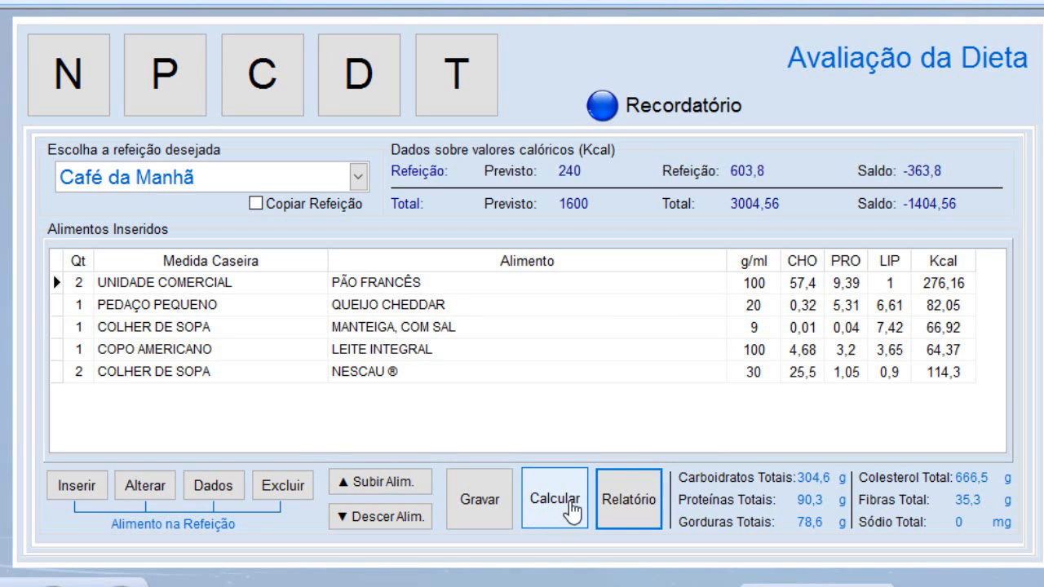
# - Calculate the dietary evaluation and generate the report of its full nutrient list
pyautogui.click(569, 511)
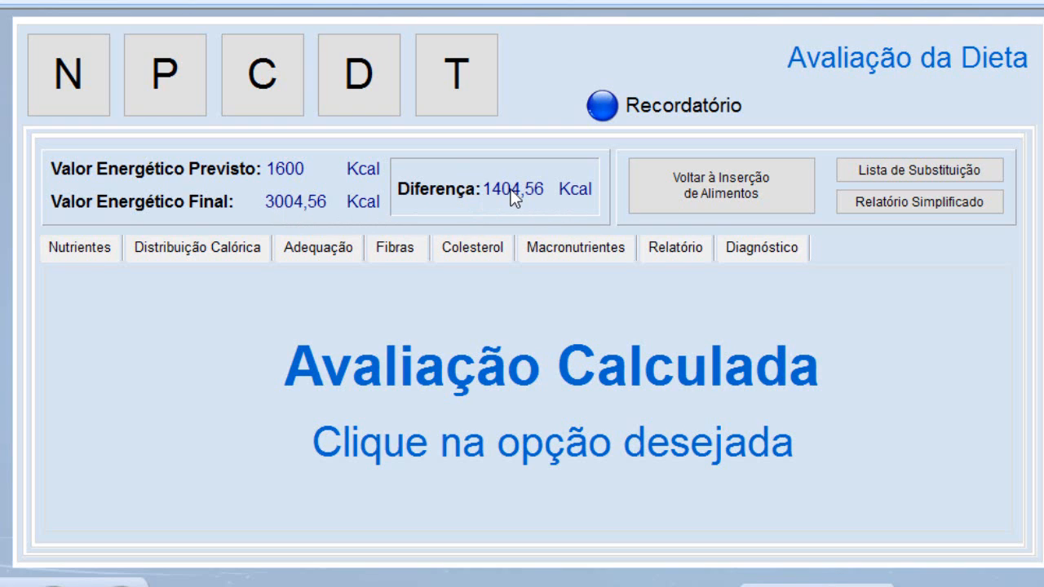
pyautogui.click(72, 247)
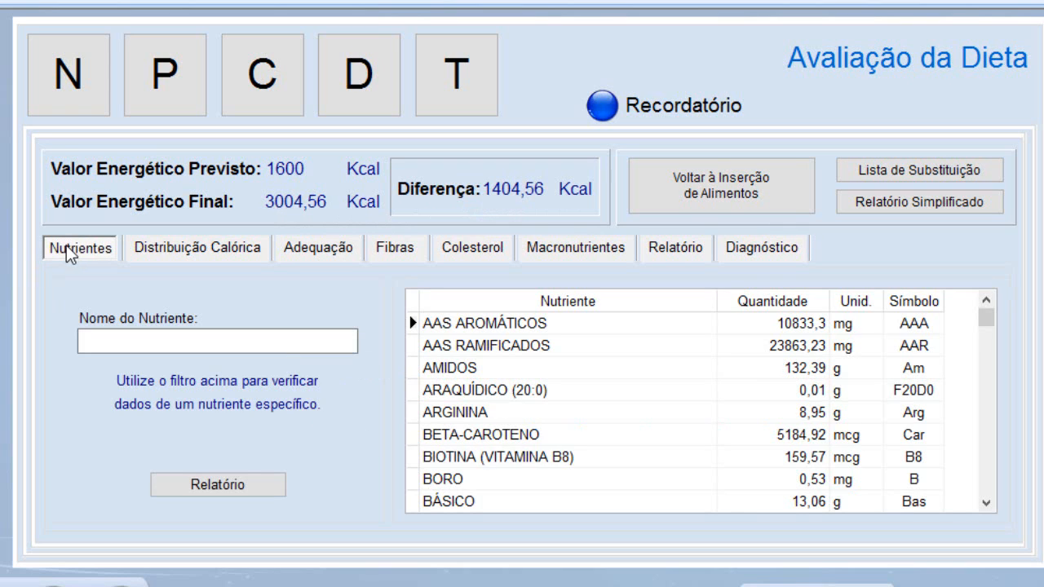
pyautogui.click(985, 502)
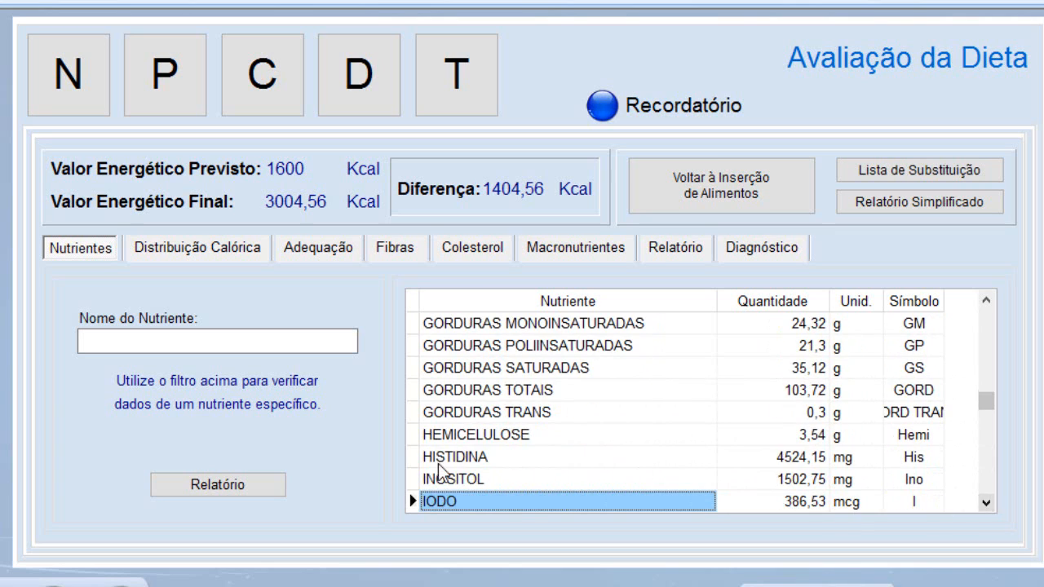
pyautogui.click(208, 489)
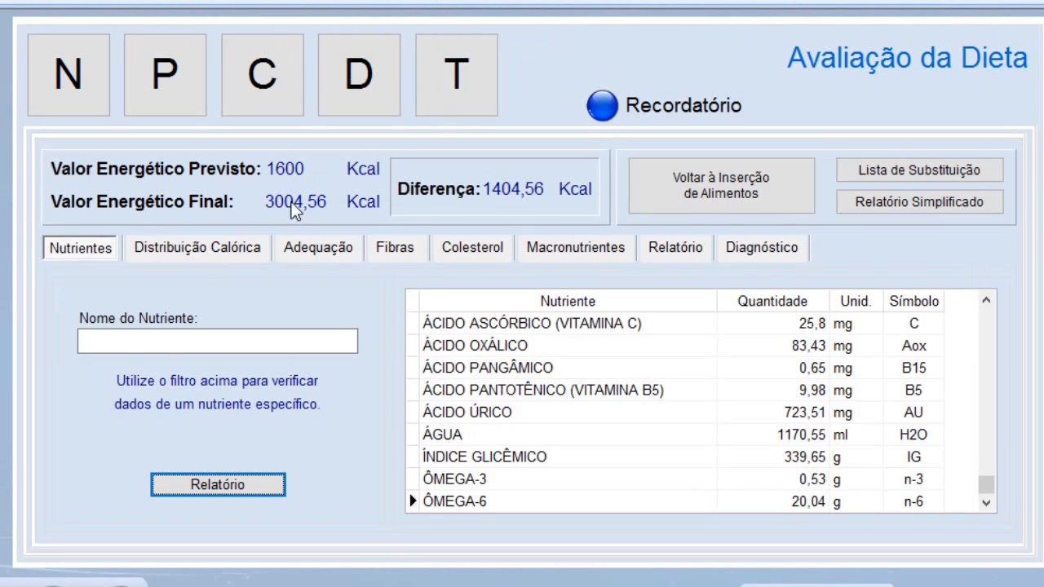
# - View the calorie distribution by meal and set the adequacy protocol to RDA - HOMENS 31 - 50
pyautogui.click(213, 250)
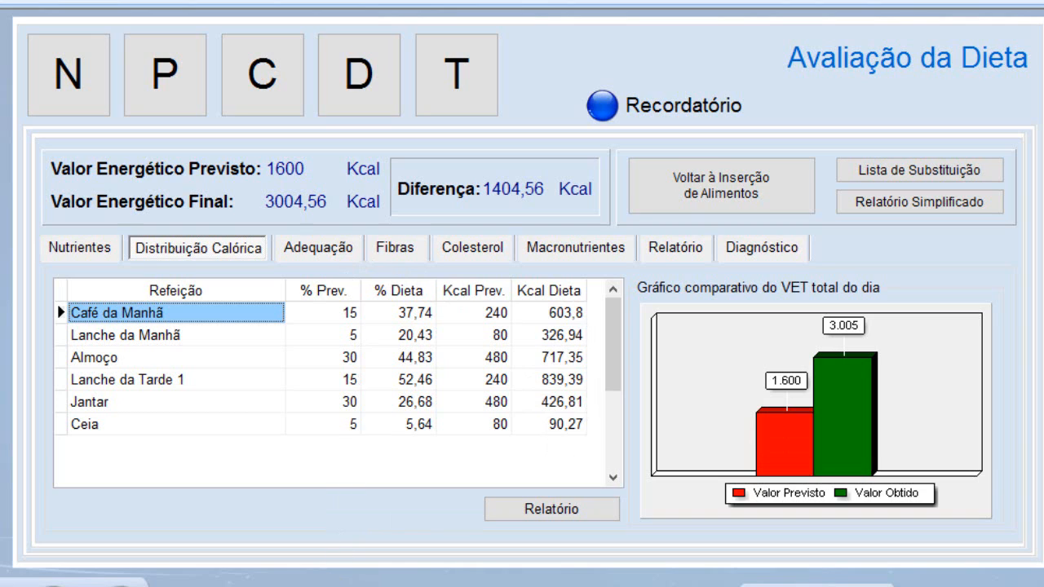
pyautogui.click(332, 252)
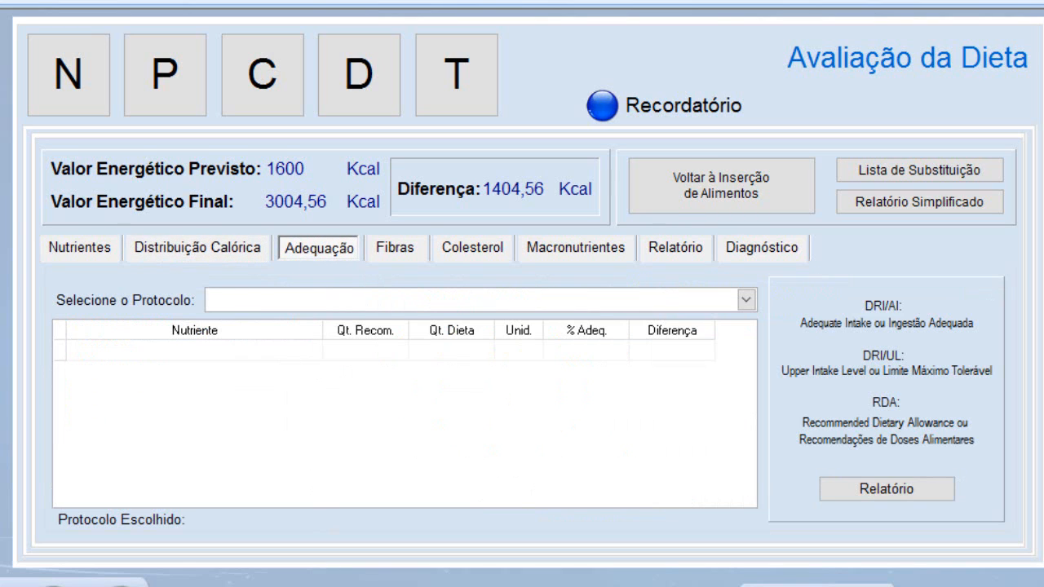
pyautogui.click(745, 299)
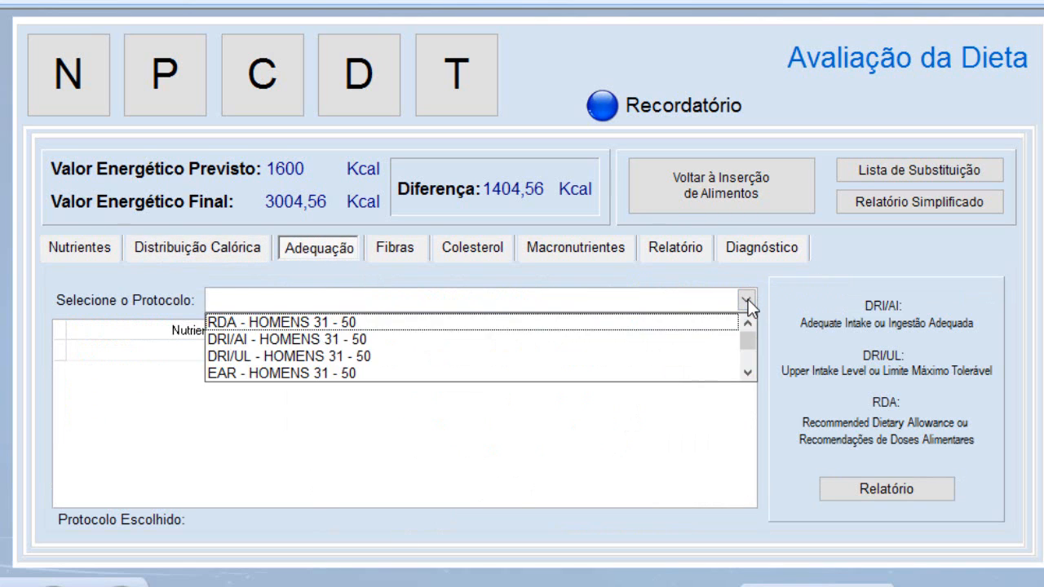
pyautogui.click(319, 325)
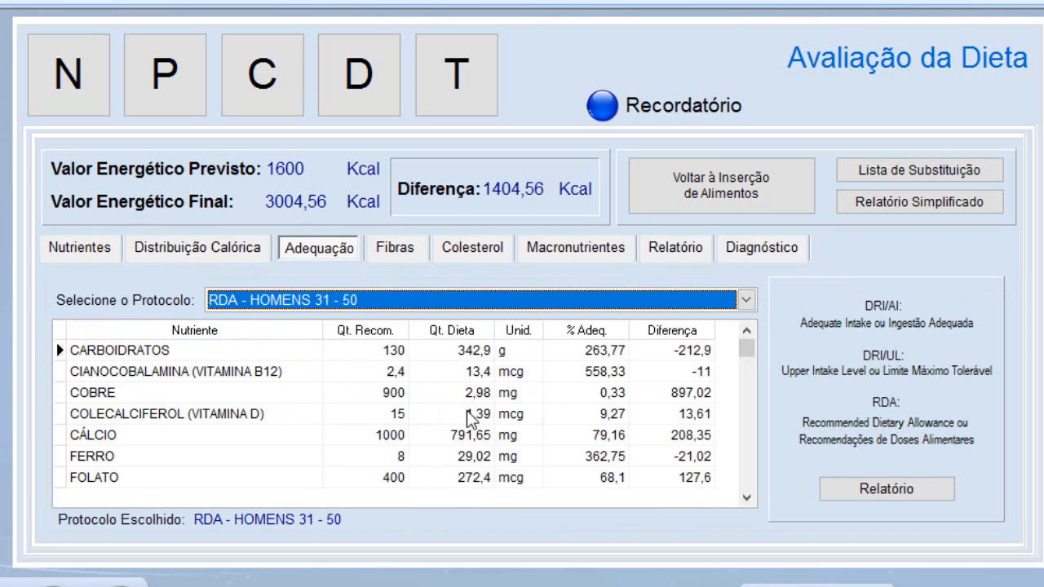
# - Examine the adequacy table from CARBOIDRATOS through ÁCIDO ASCÓRBICO, comparing recommended and diet amounts of each nutrient
pyautogui.click(749, 498)
pyautogui.click(749, 497)
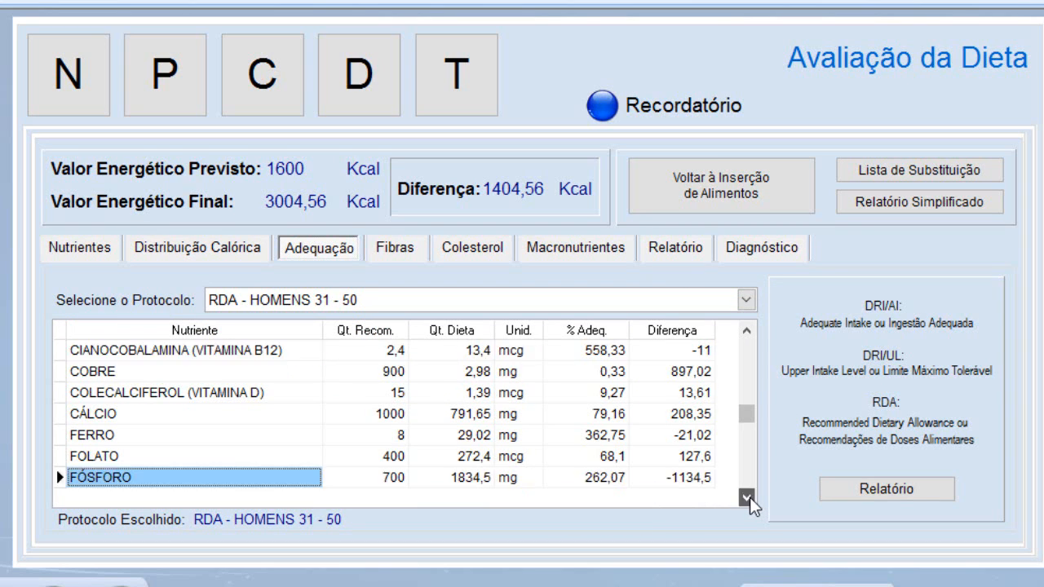
pyautogui.click(749, 498)
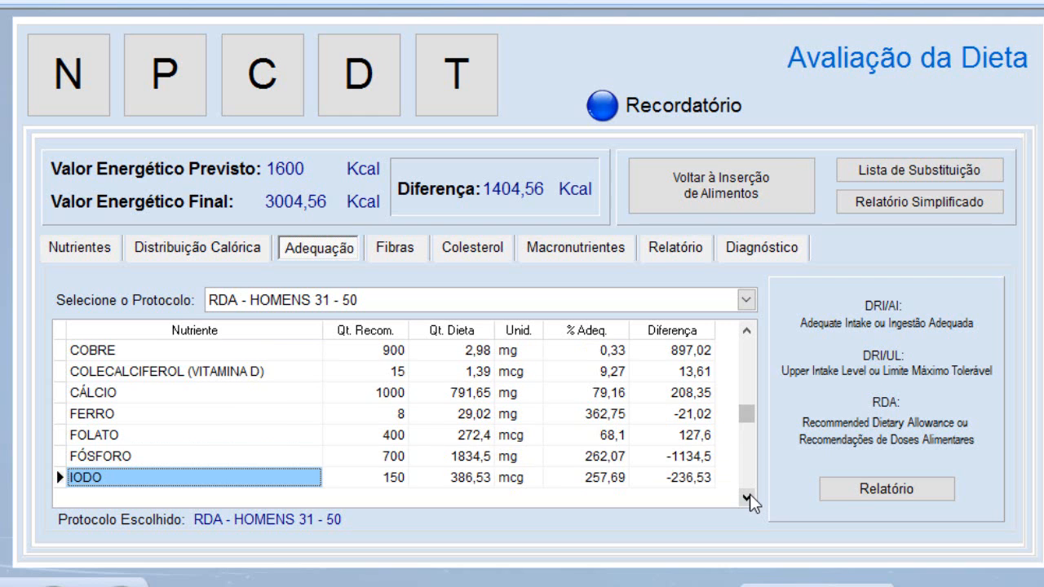
pyautogui.click(749, 496)
pyautogui.click(749, 496)
pyautogui.click(750, 496)
pyautogui.click(749, 496)
pyautogui.click(750, 496)
pyautogui.click(750, 495)
pyautogui.click(749, 496)
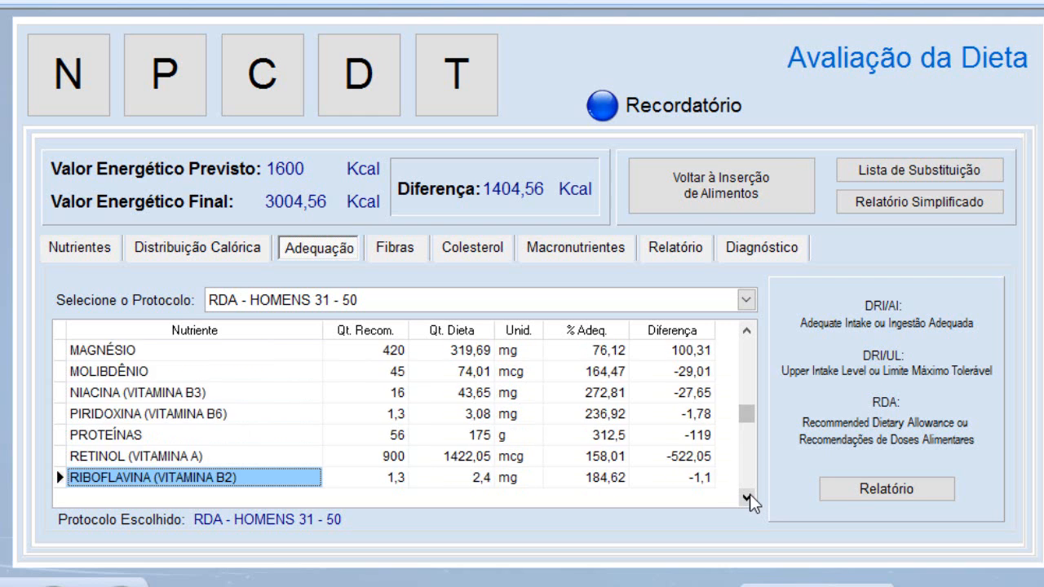
pyautogui.click(749, 495)
pyautogui.click(749, 496)
pyautogui.click(750, 496)
pyautogui.click(749, 496)
pyautogui.click(750, 496)
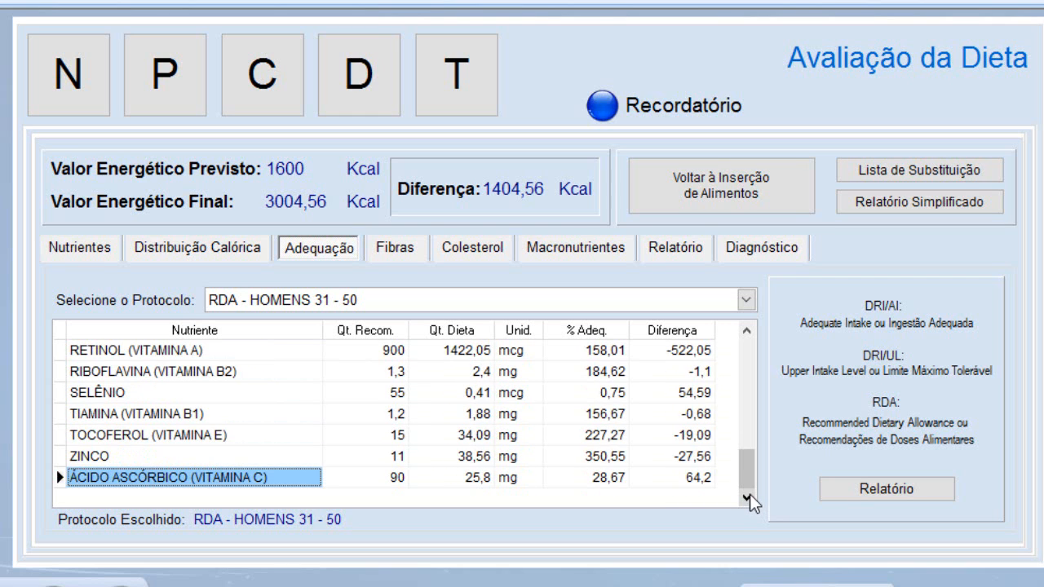
# - View the fibre and cholesterol amounts per meal and the diet's macronutrient distribution
pyautogui.click(412, 248)
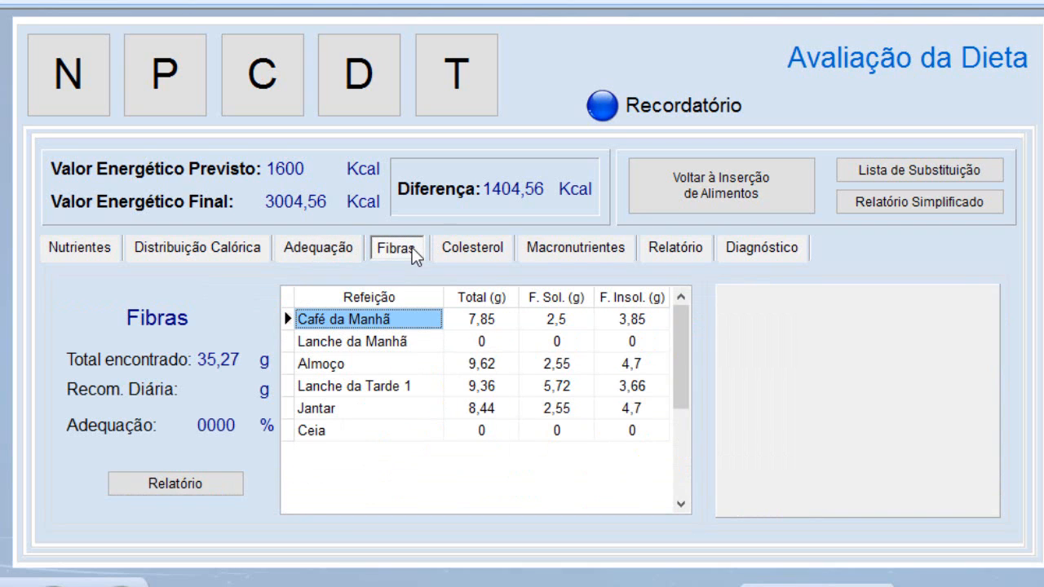
pyautogui.click(477, 251)
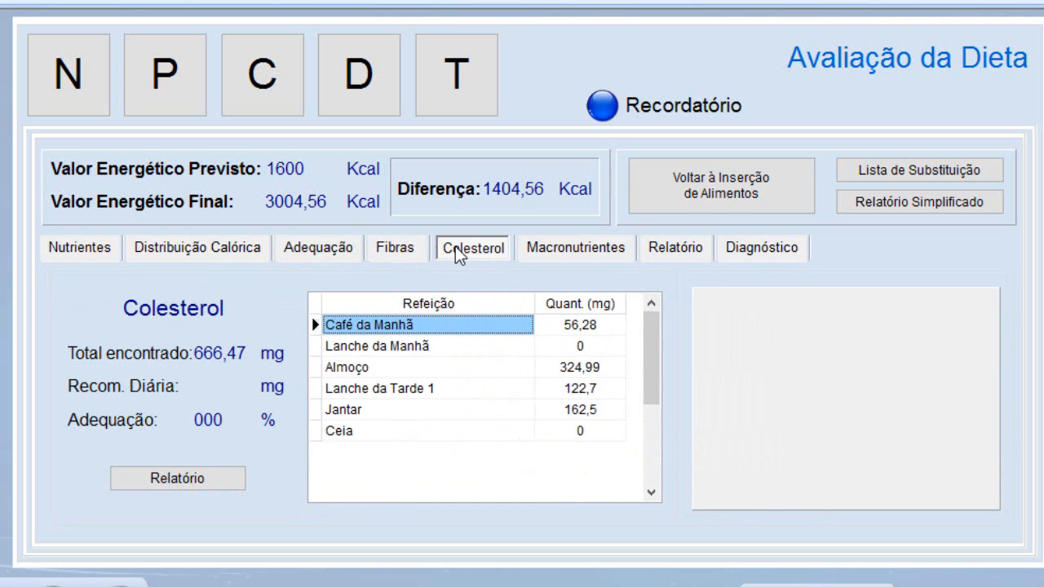
pyautogui.click(540, 251)
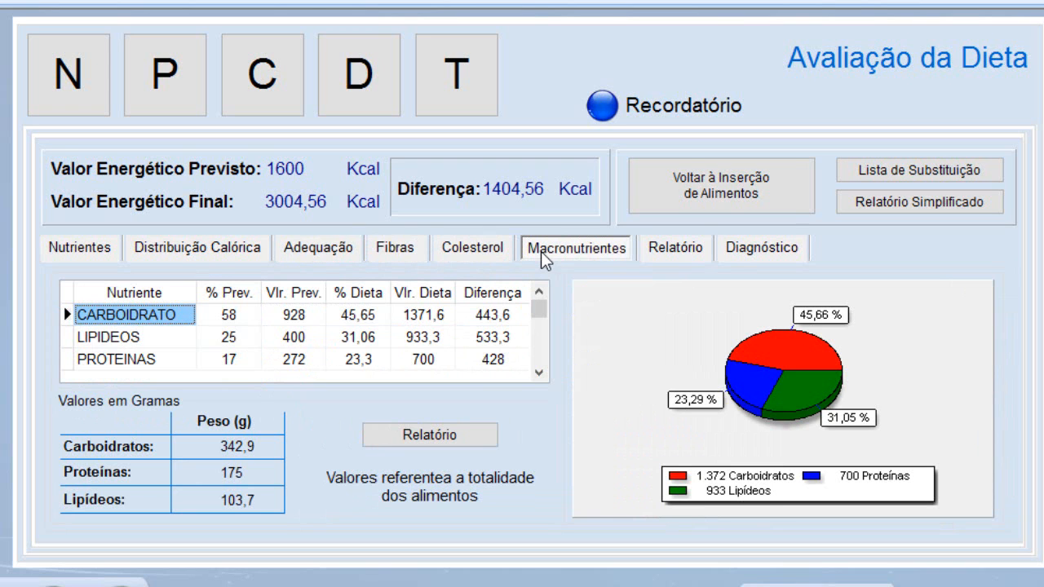
# - Generate the simplified report and review its distribution among meals and daily recommendations (RDA)
pyautogui.click(930, 212)
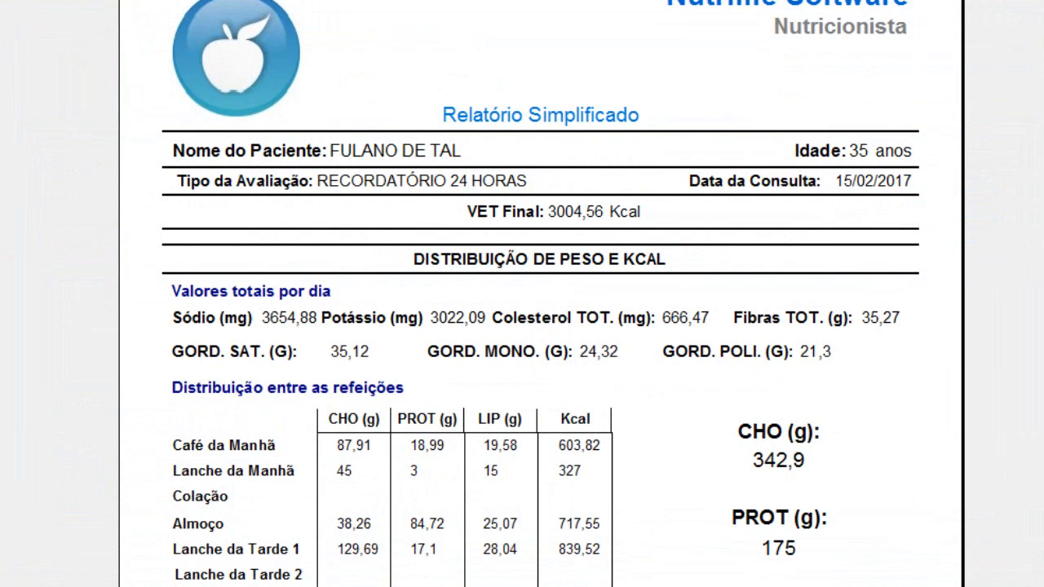
pyautogui.scroll(-3, 685, 135)
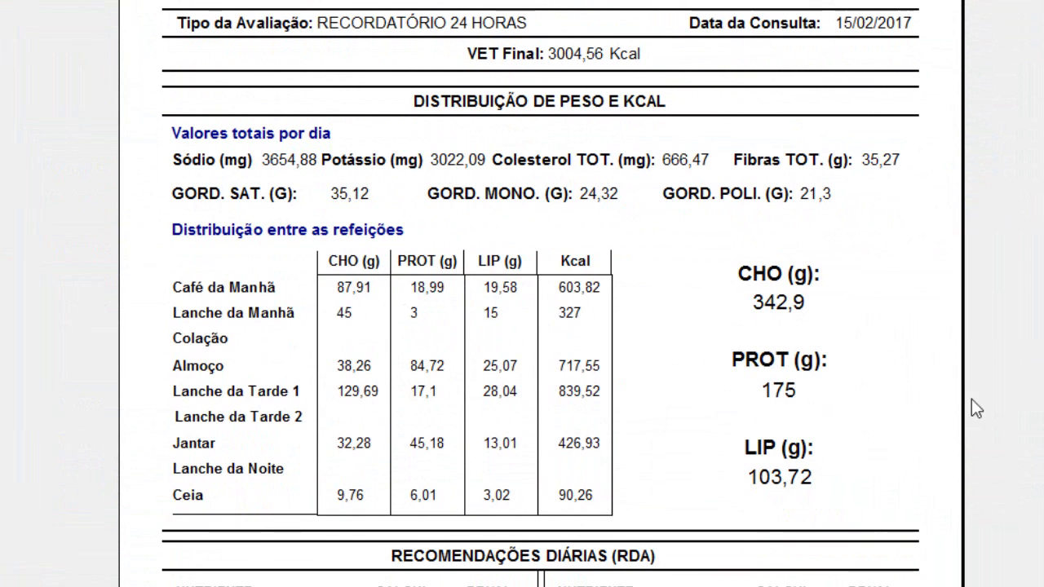
pyautogui.scroll(-4, 541, 326)
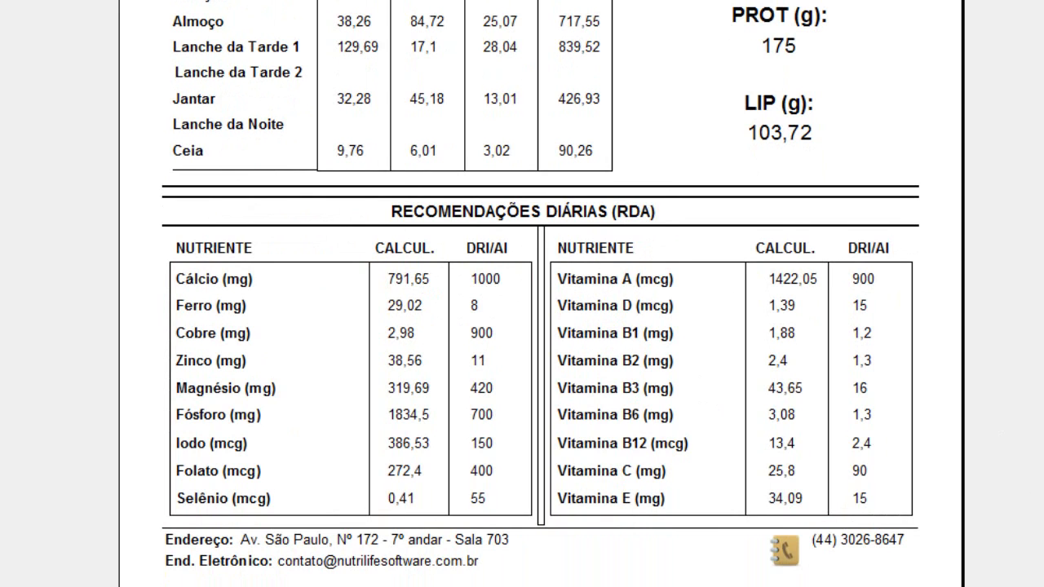
pyautogui.scroll(6, 541, 293)
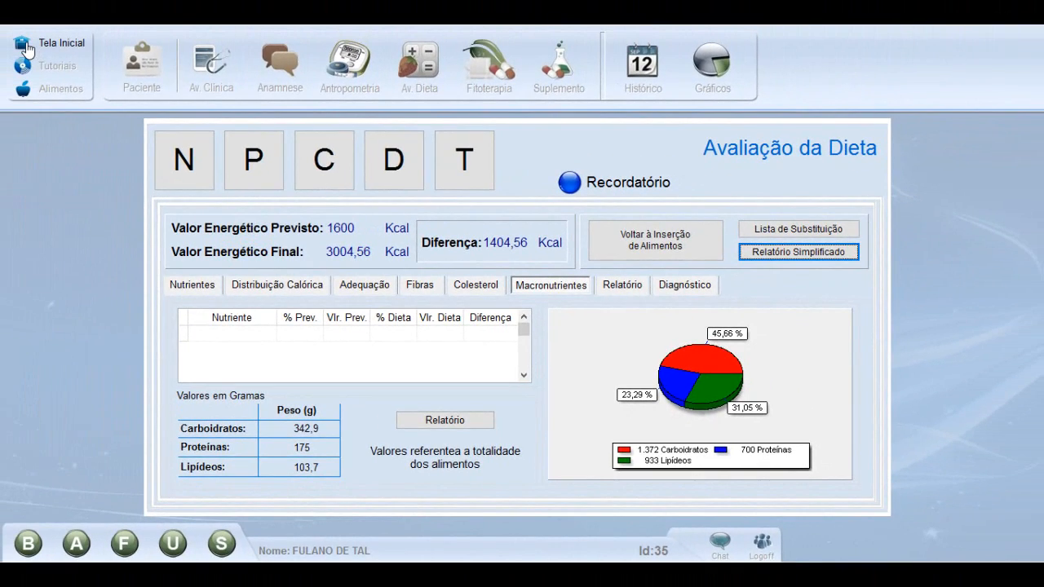
# - Return to the home screen, then reopen the 15/02/2017 dietary evaluation from the patient's history at the Café da Manhã meal
pyautogui.click(7, 34)
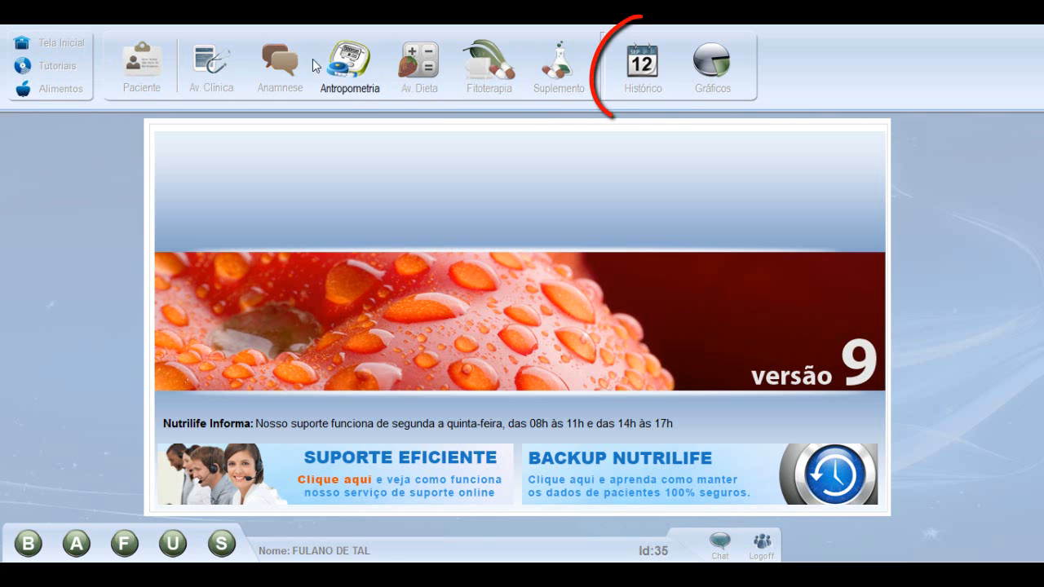
pyautogui.click(646, 75)
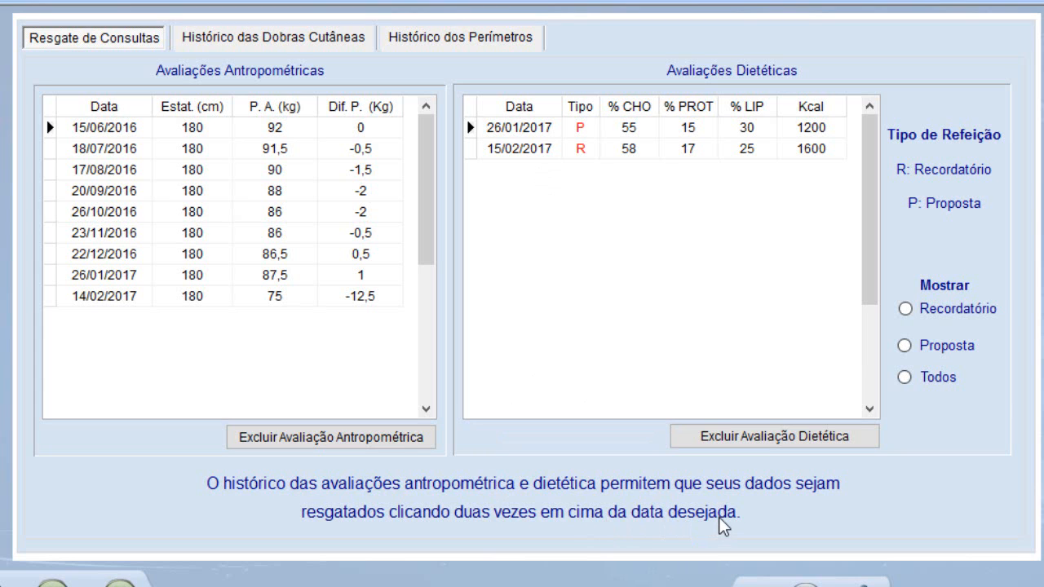
pyautogui.doubleClick(516, 150)
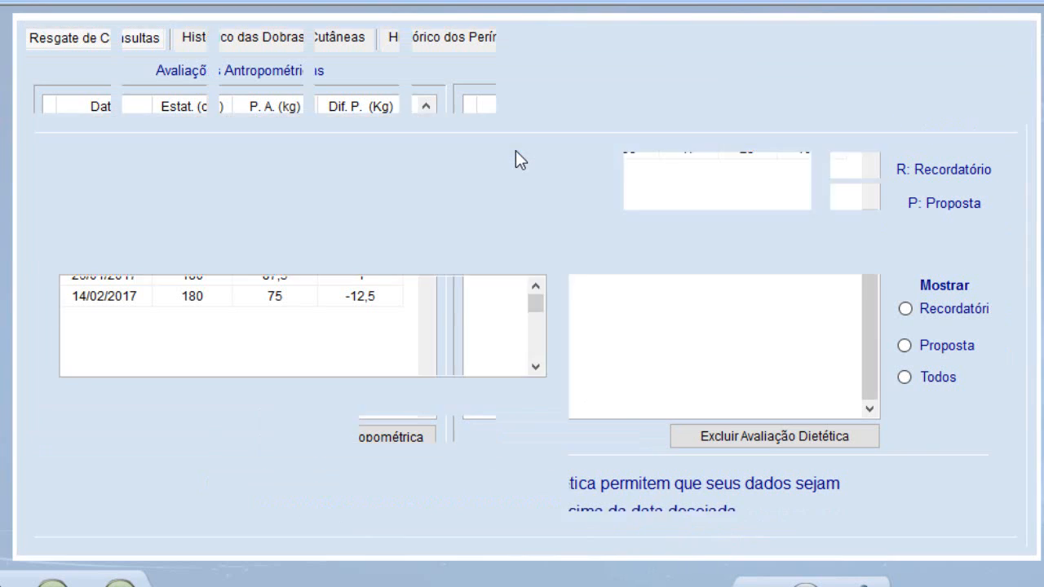
pyautogui.click(357, 173)
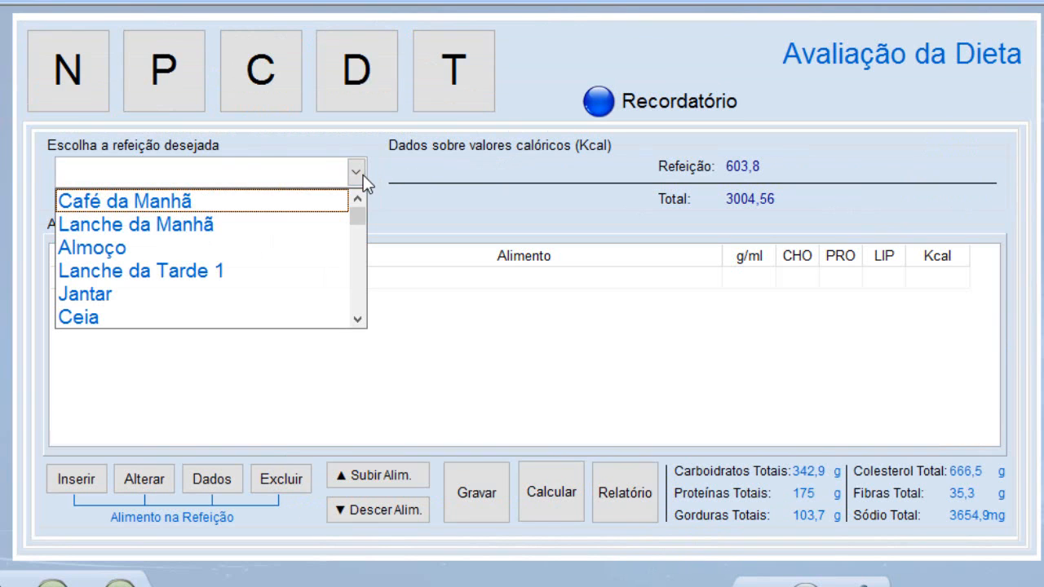
pyautogui.click(172, 204)
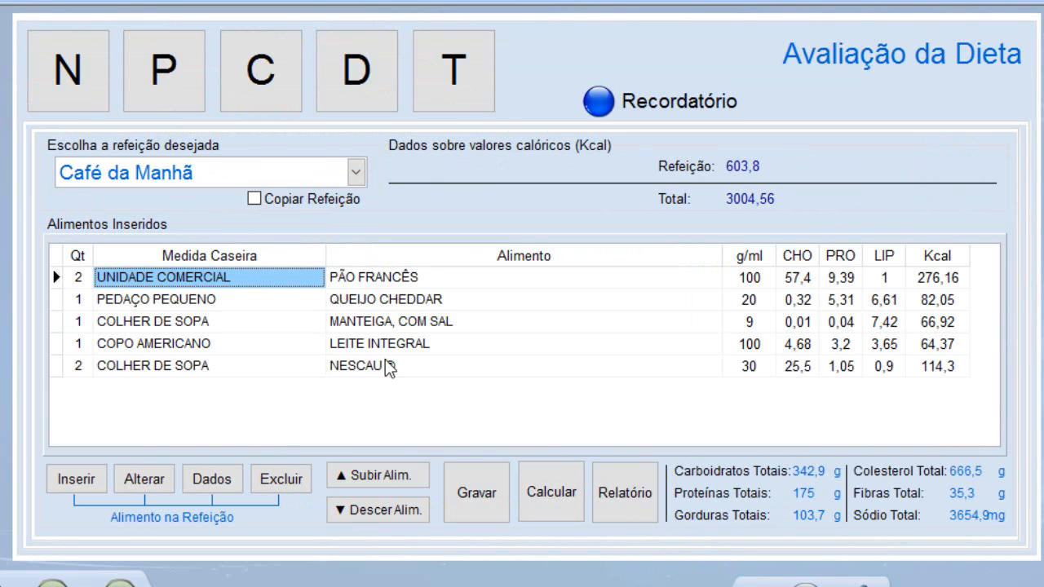
# - Recalculate the reopened evaluation and view its calorie distribution and nutrient adequacy
pyautogui.click(554, 495)
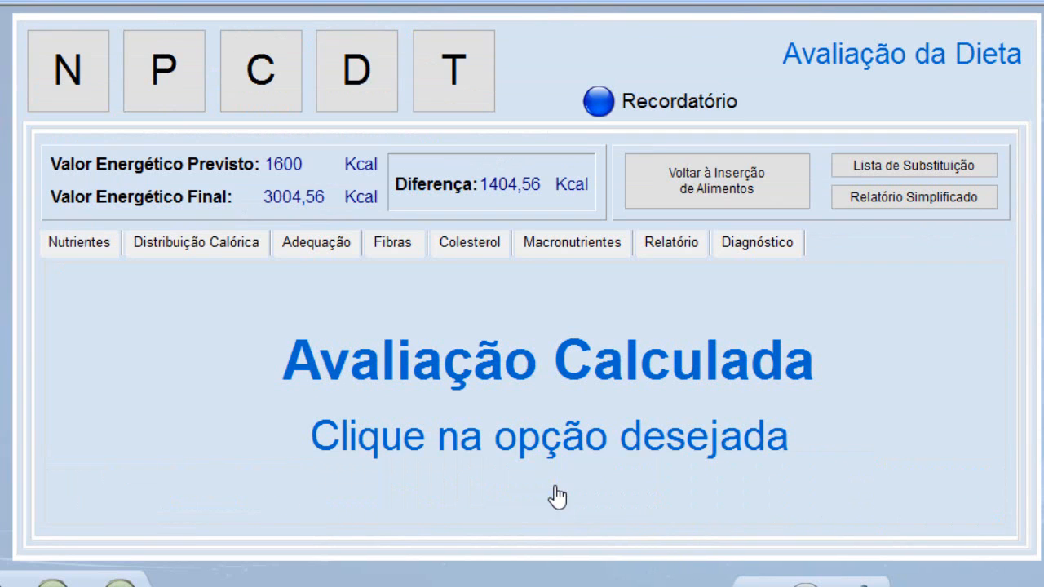
pyautogui.click(217, 242)
pyautogui.click(292, 247)
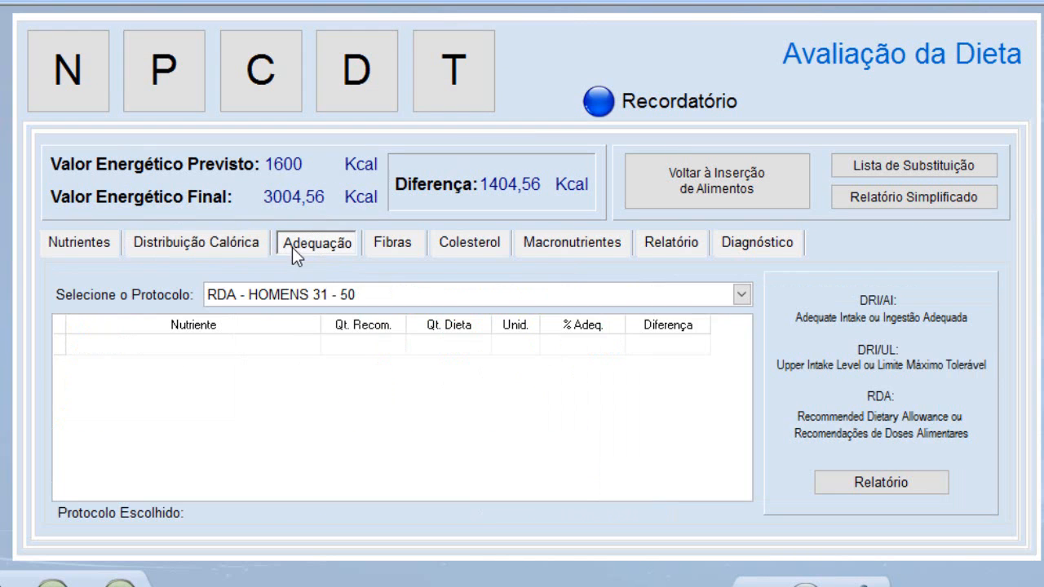
# - View the nutrient adequacy under the DRI/AI - HOMENS 31 - 50 protocol and return to food insertion
pyautogui.click(698, 293)
pyautogui.click(304, 329)
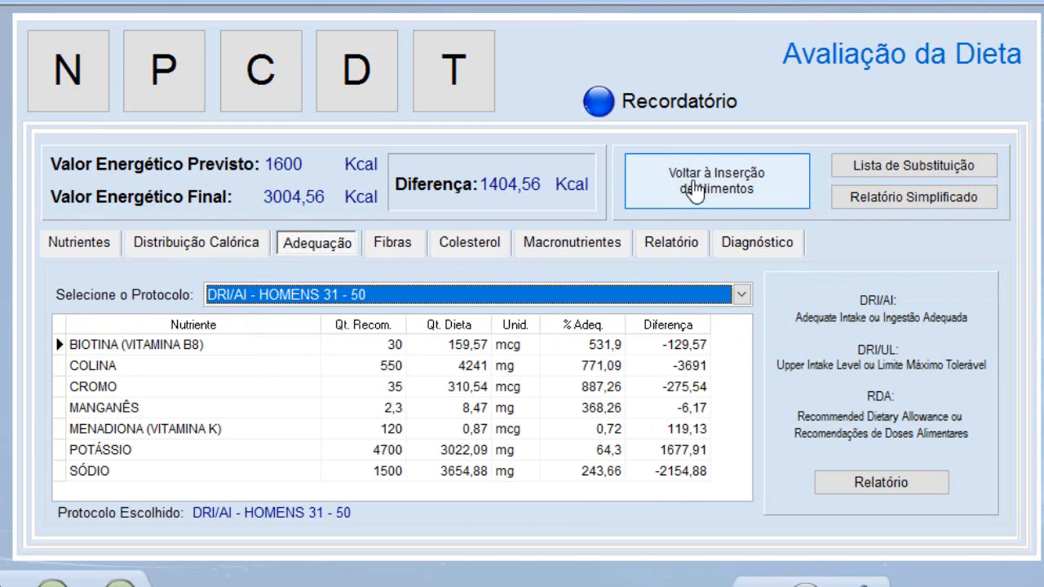
pyautogui.click(695, 190)
# - Select the Café da Manhã meal and generate the diet report with the default header, footer and professional data
pyautogui.click(356, 173)
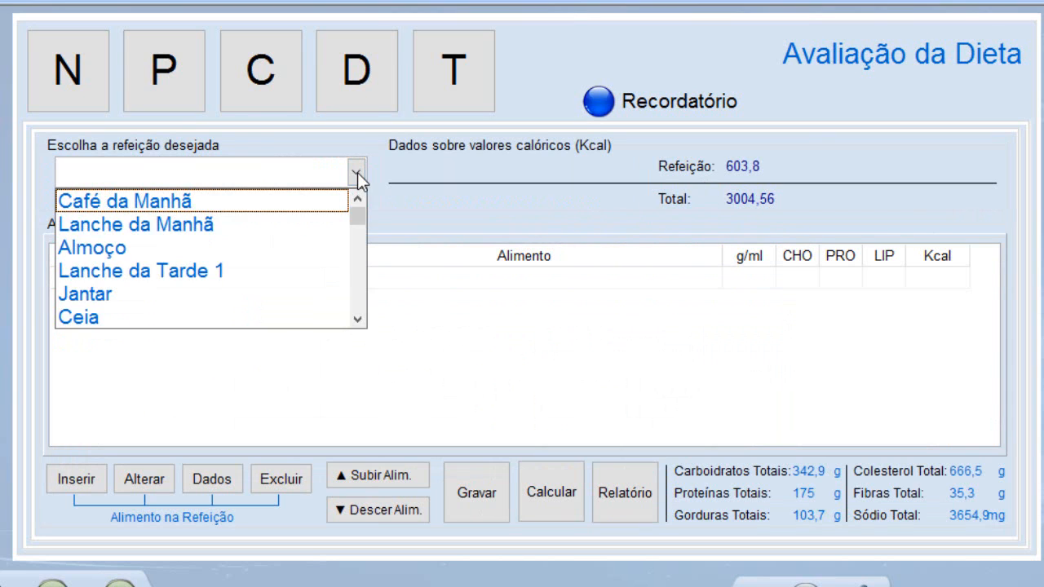
pyautogui.click(239, 201)
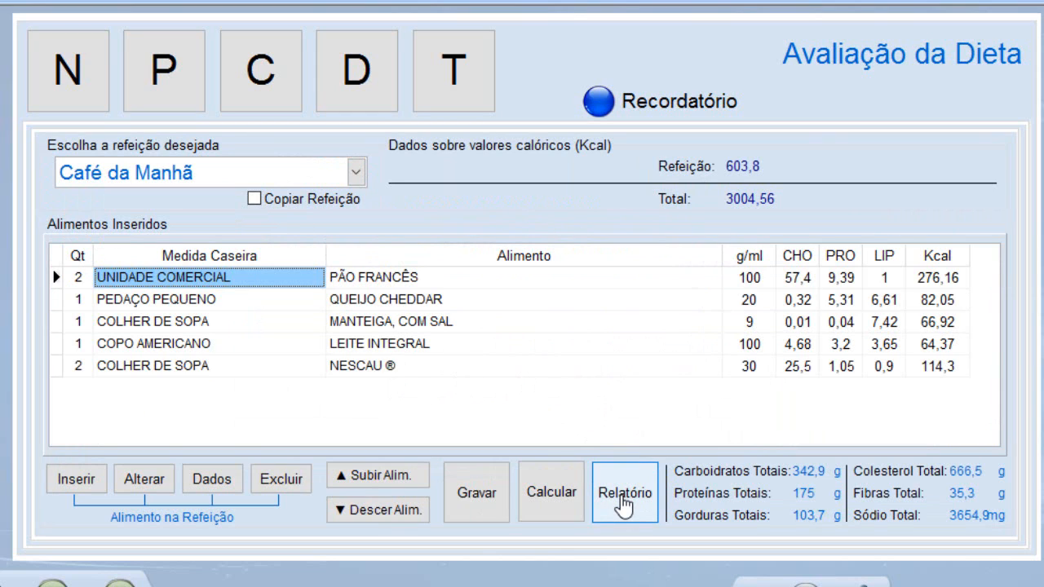
pyautogui.click(622, 500)
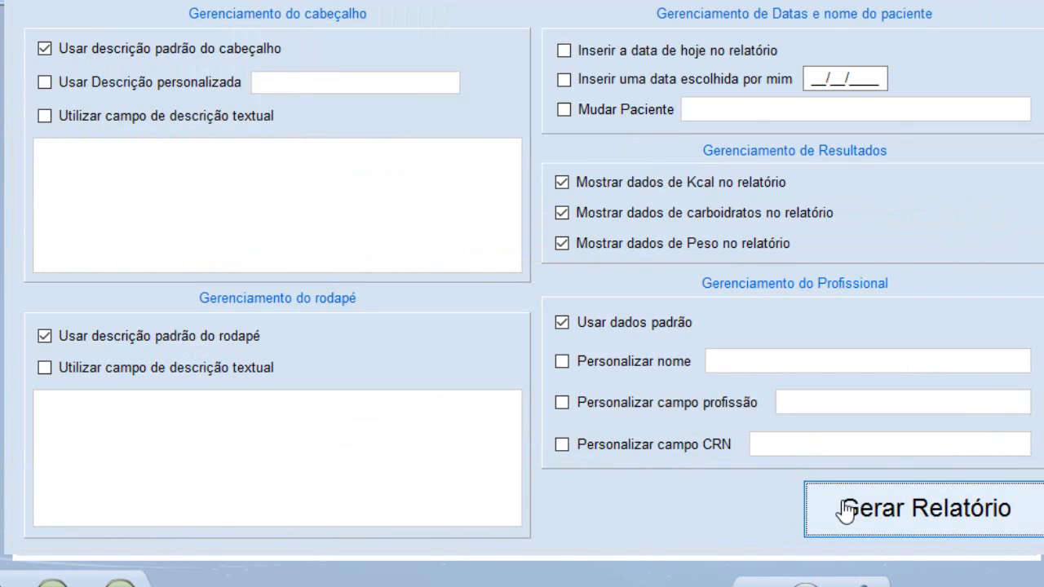
pyautogui.click(847, 511)
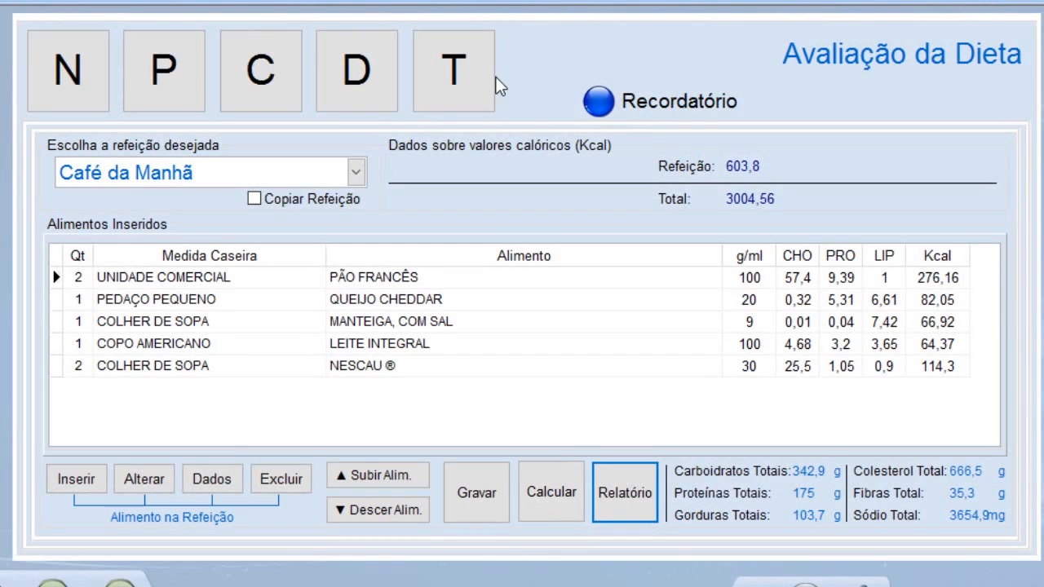
# - View the foods in Lanche da Manhã and the household measure of MANTEIGA, COM SAL in Café da Manhã, cancelling out of its editing
pyautogui.click(356, 173)
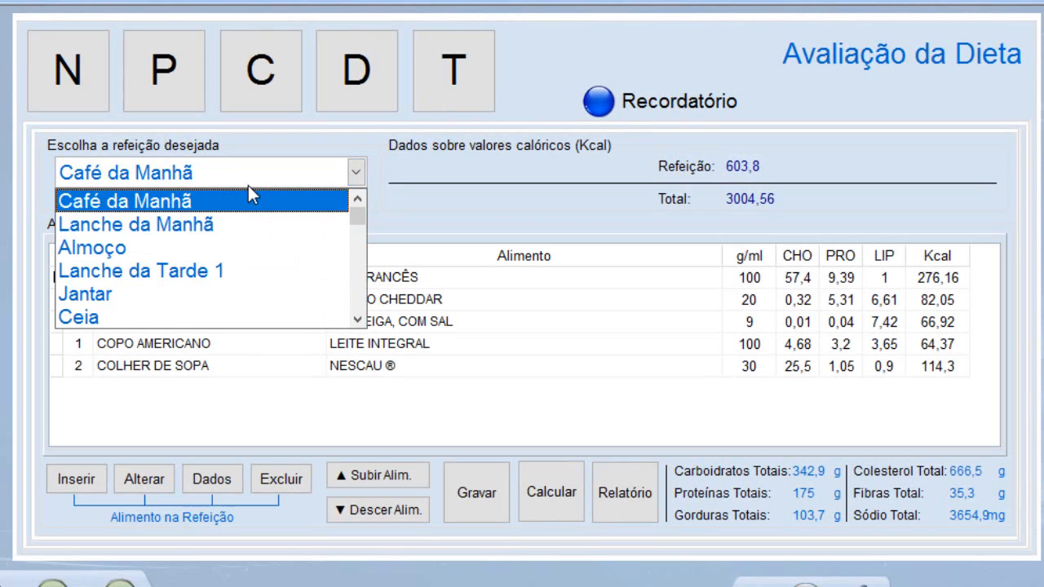
pyautogui.click(207, 228)
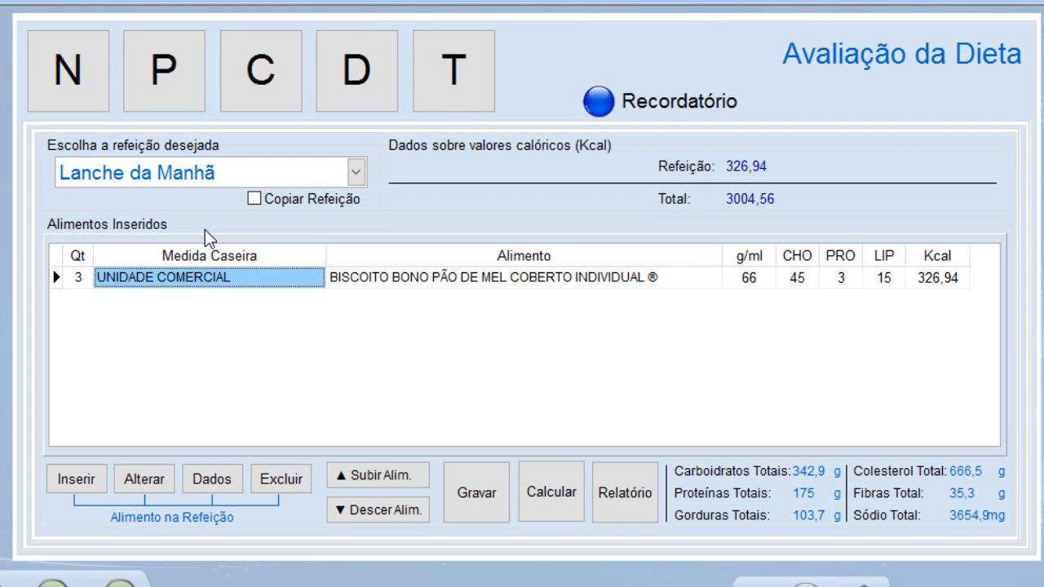
pyautogui.click(355, 173)
pyautogui.click(208, 199)
pyautogui.doubleClick(193, 322)
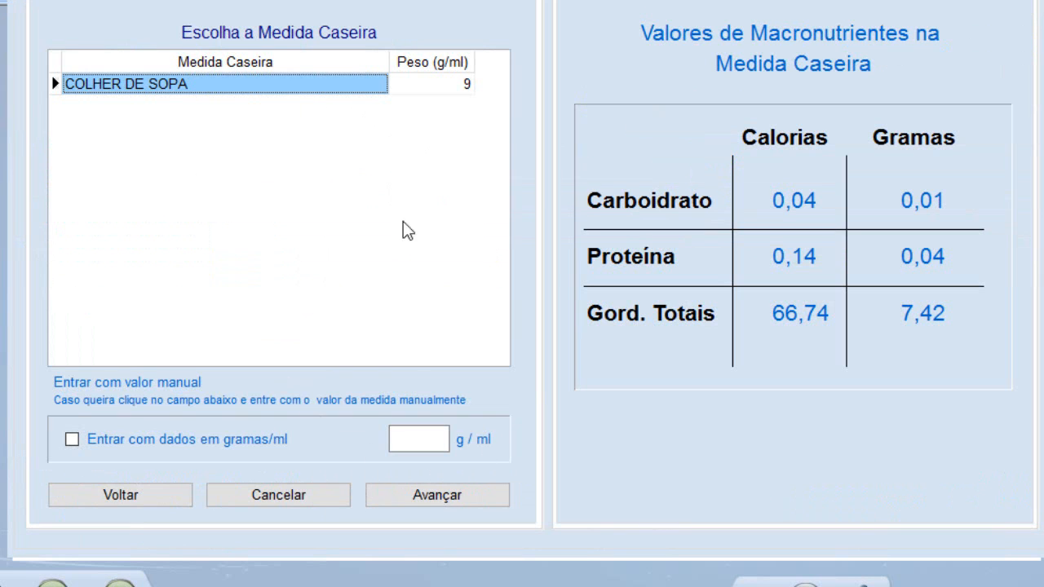
pyautogui.click(308, 496)
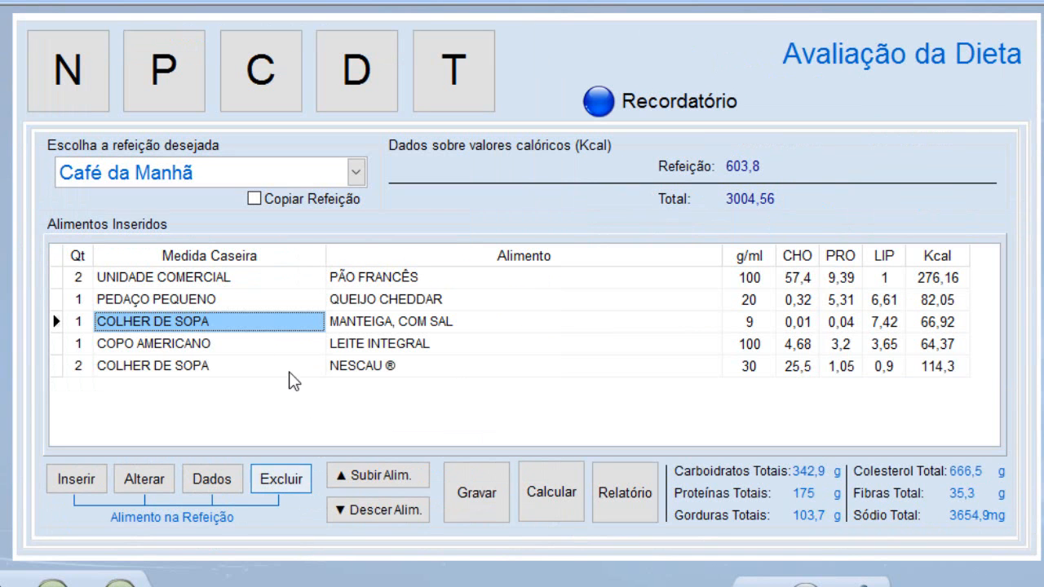